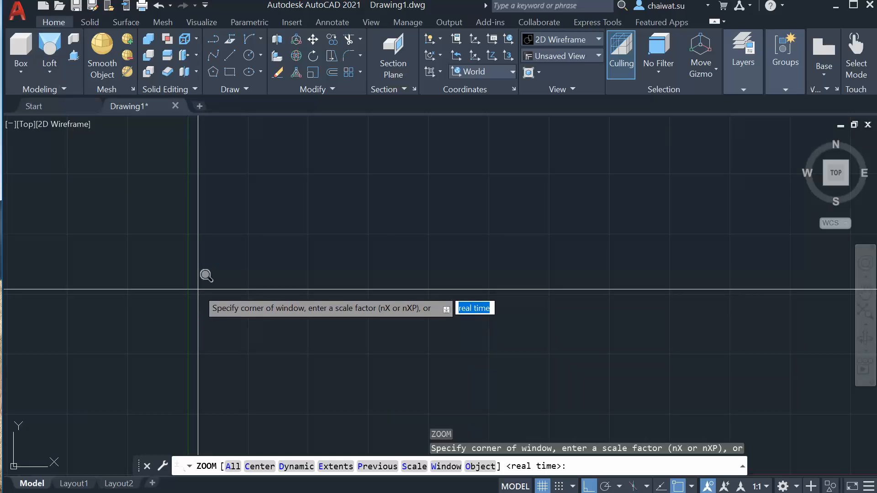
- Draw a closed rectangle from lines, 218 units wide and 140 units high, starting at its lower-left corner
key(Escape)
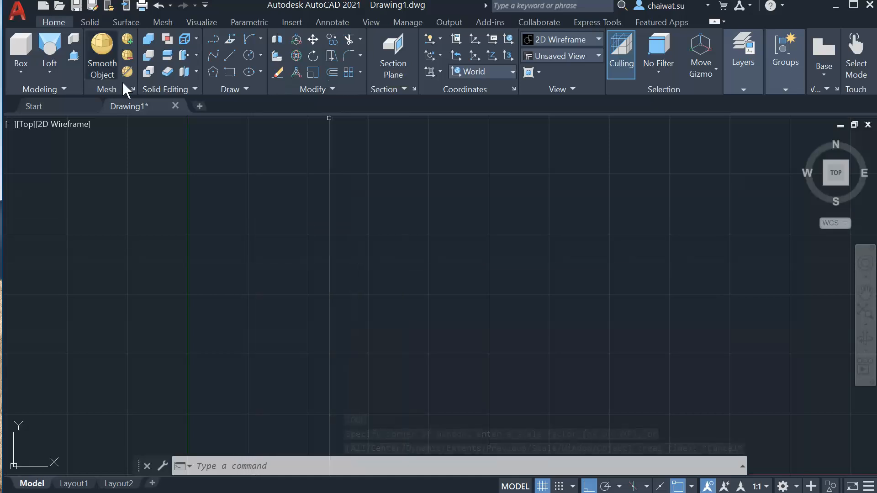
click(230, 56)
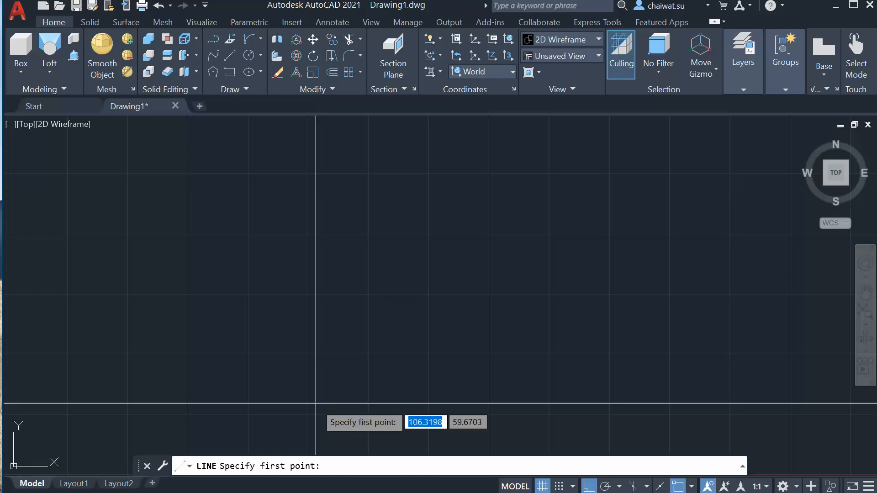
click(275, 404)
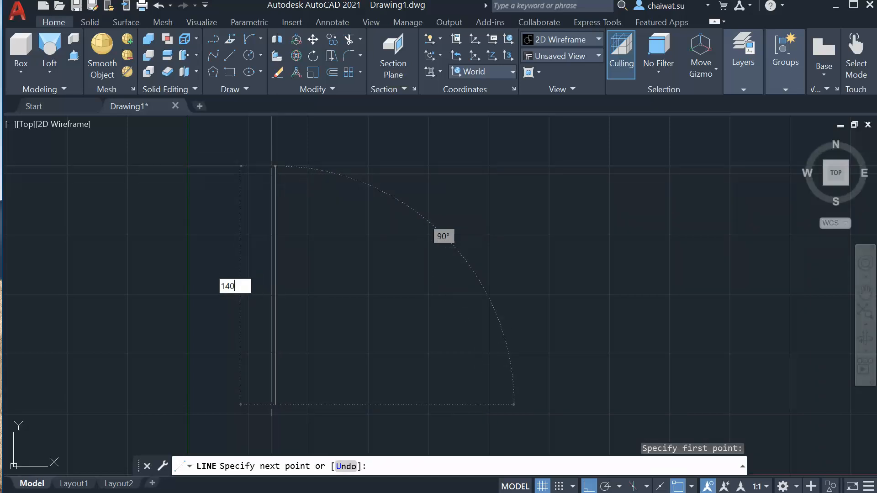
key(Return)
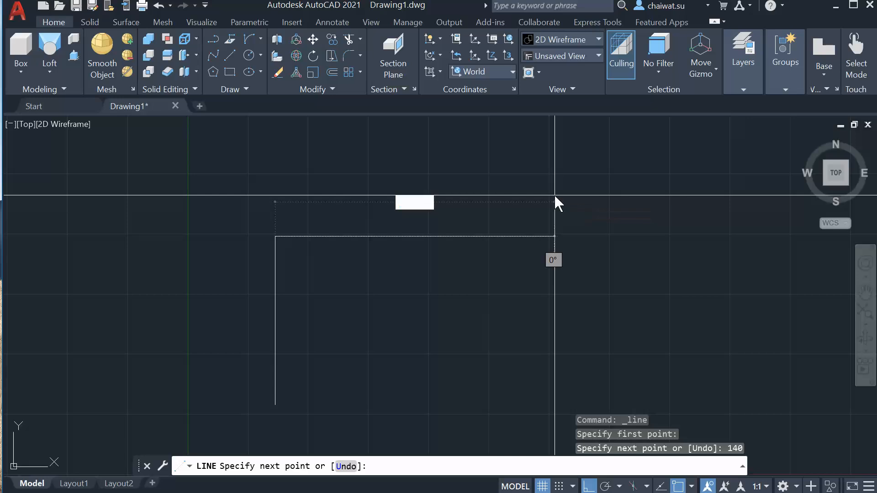
text(218)
key(Return)
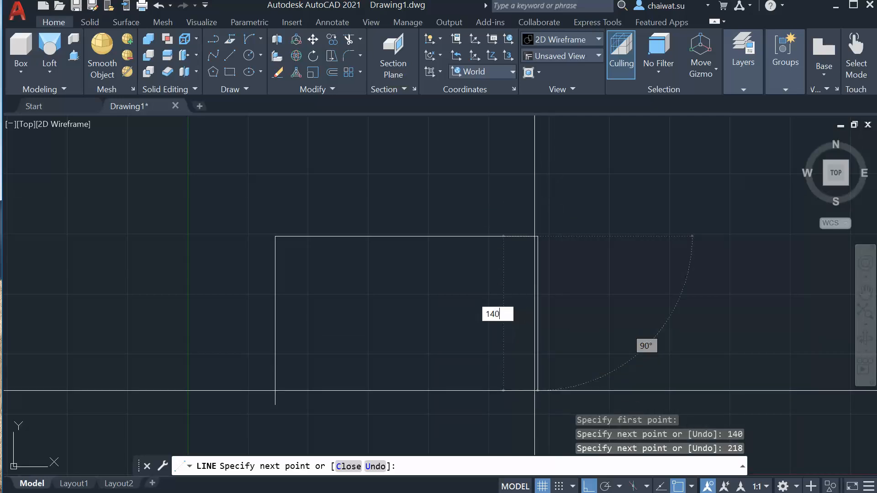
text(140)
key(Return)
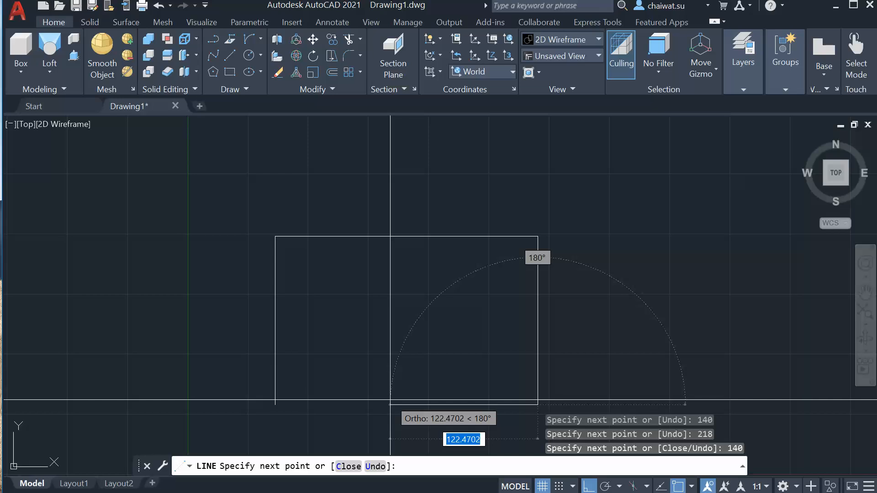
text(c)
key(Return)
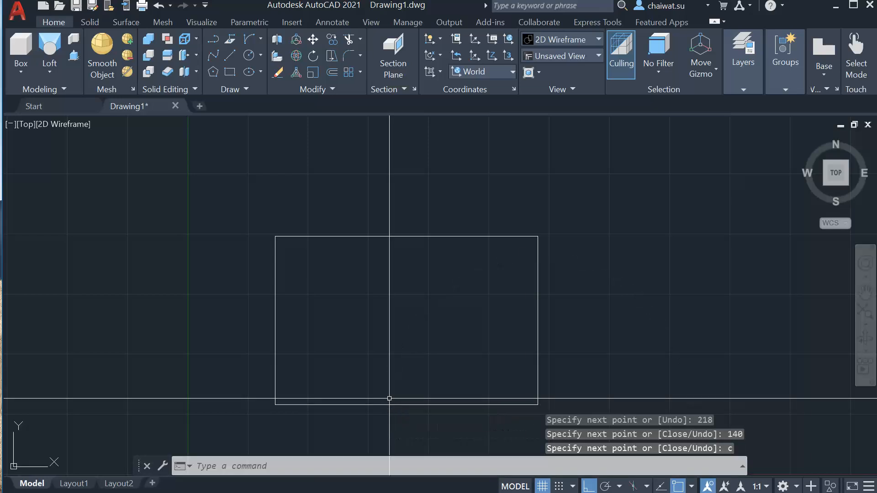
- Offset the rectangle's bottom edge 28 units upward into the rectangle
mouse_move(495, 292)
middle_down()
mouse_move(490, 251)
mouse_move(478, 243)
middle_up()
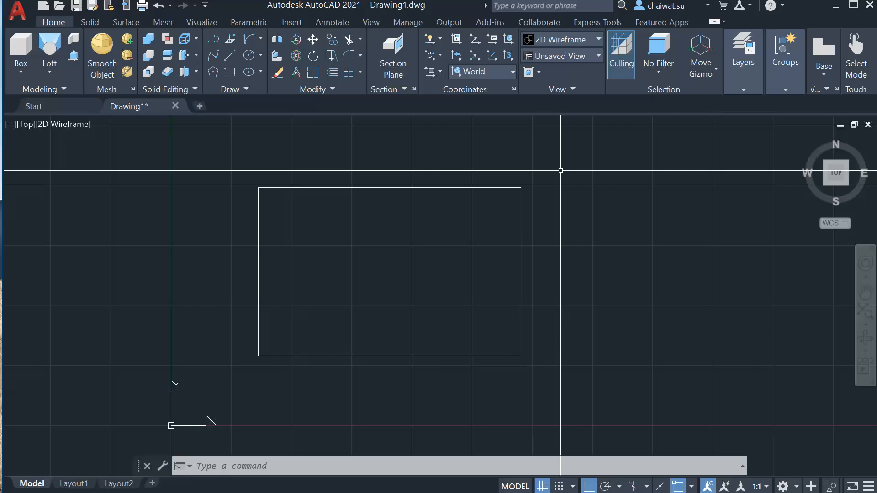
text(ff)
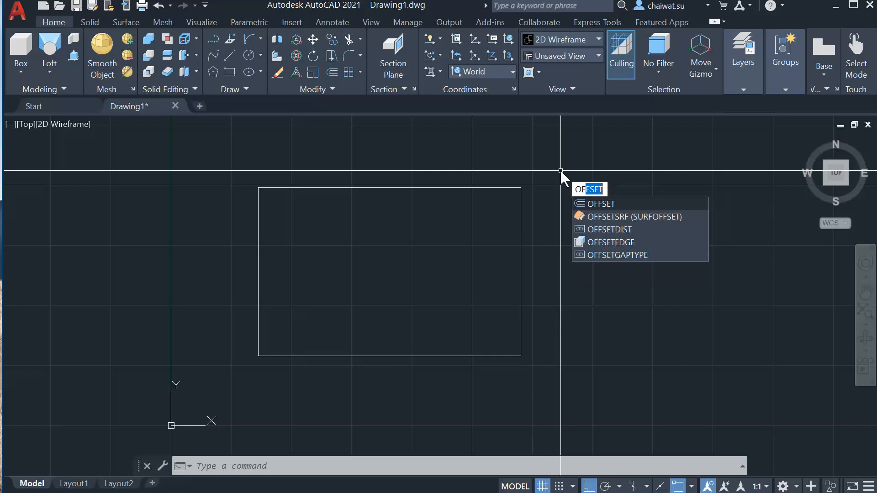
key(Return)
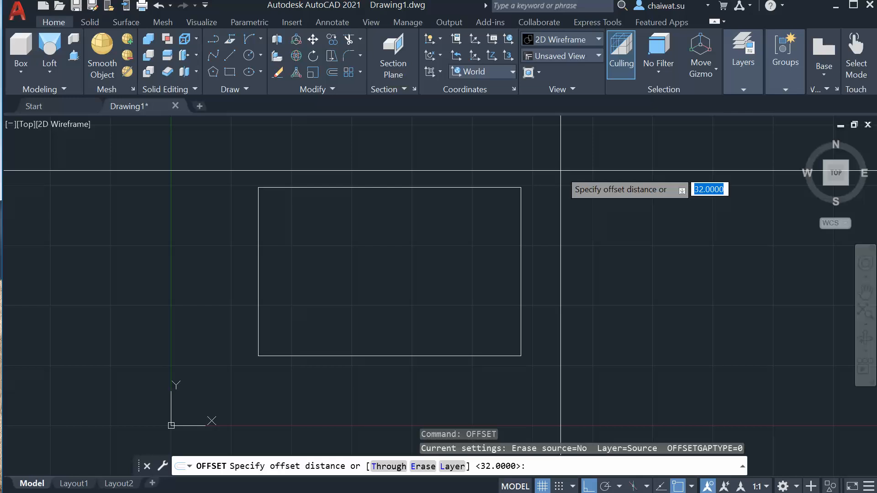
key(Return)
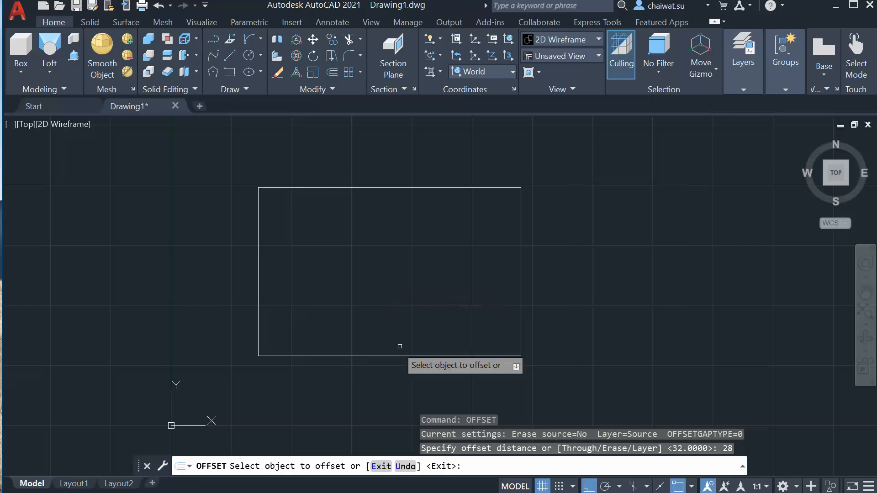
click(411, 355)
click(409, 279)
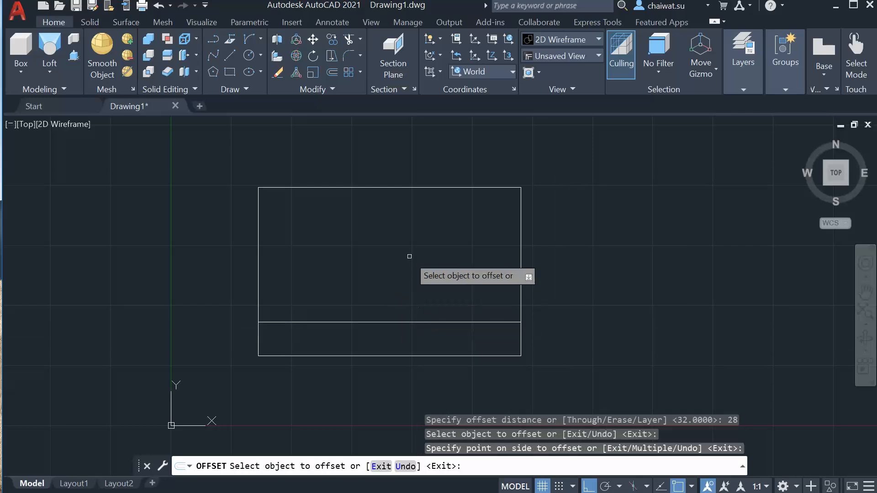
key(Return)
- Offset the rectangle's bottom edge 51 units upward to add a second horizontal construction line
key(Return)
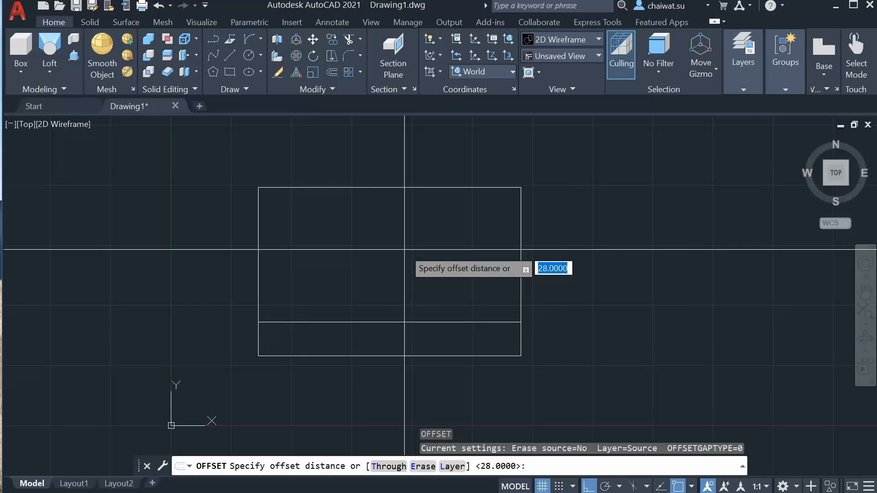
text(51)
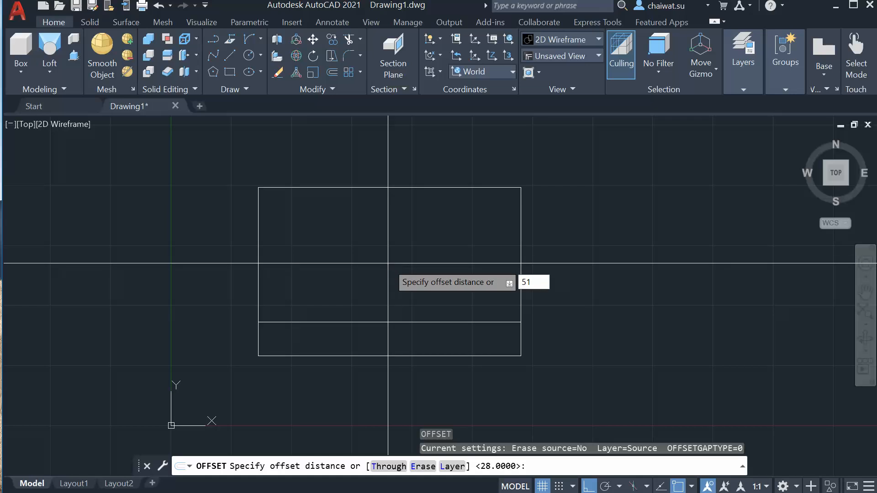
key(Return)
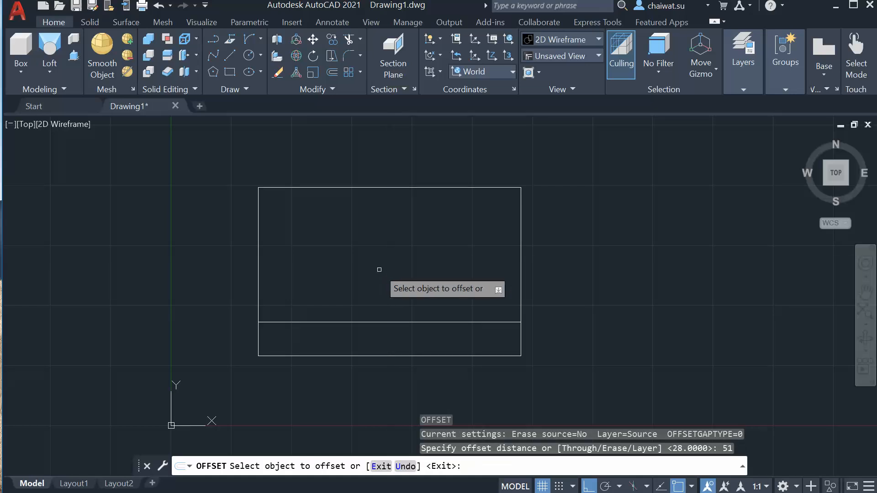
click(369, 357)
click(394, 249)
key(Return)
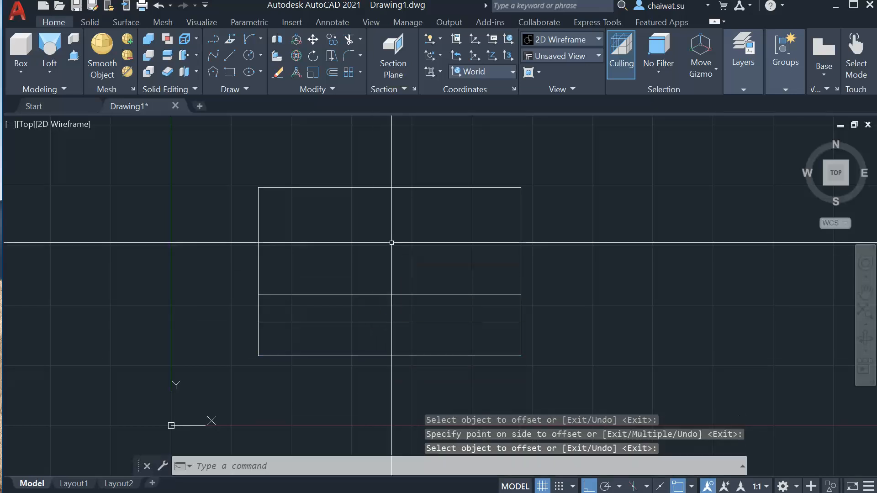
- Offset the rectangle's left edge 85 units inward to create a vertical construction line
key(Return)
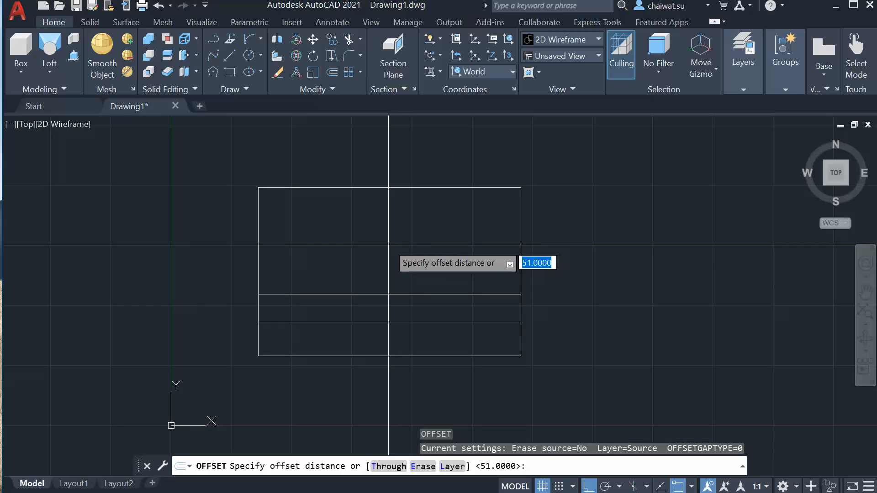
text(85)
key(Return)
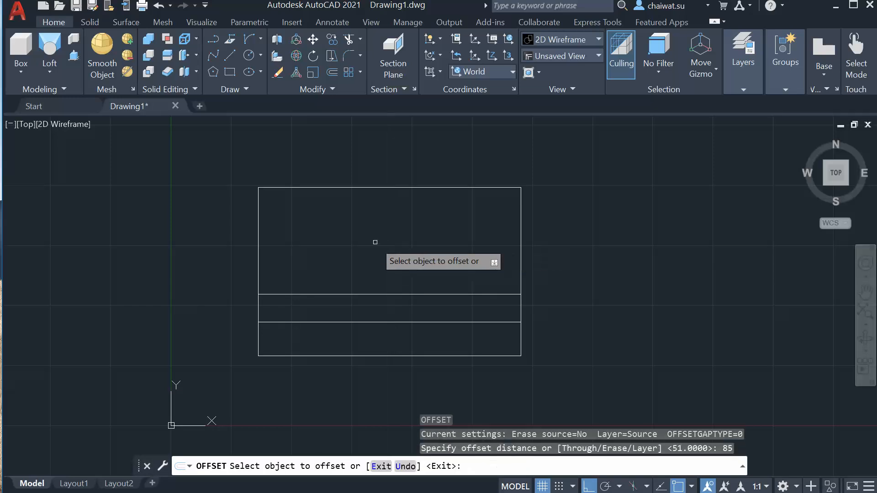
click(258, 254)
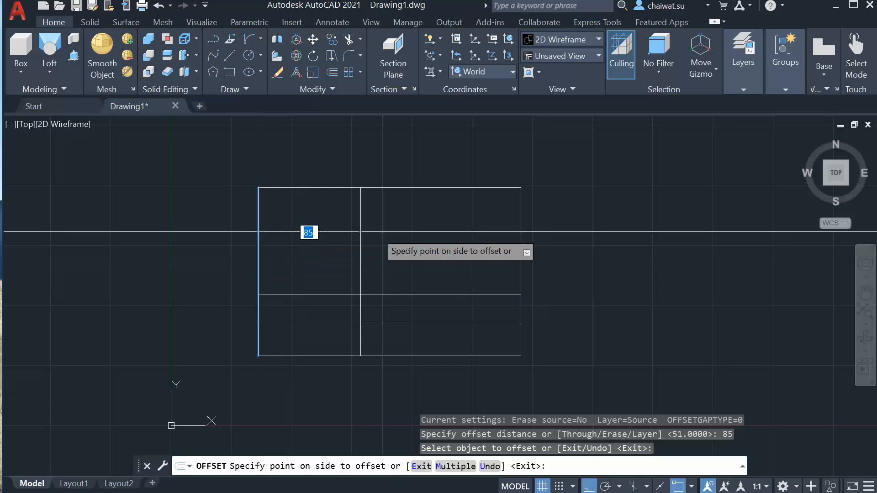
click(388, 231)
key(Return)
- Offset the rectangle's right edge 87.5 units inward to create another vertical construction line
key(Return)
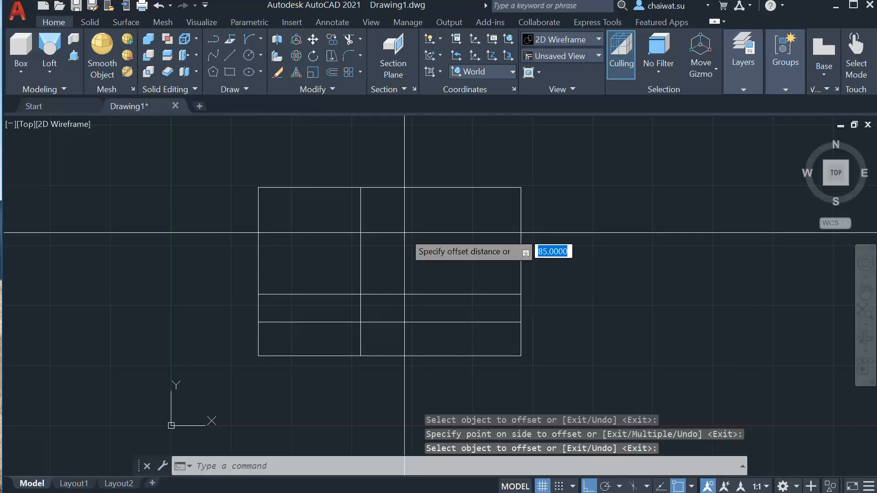
text(87.5)
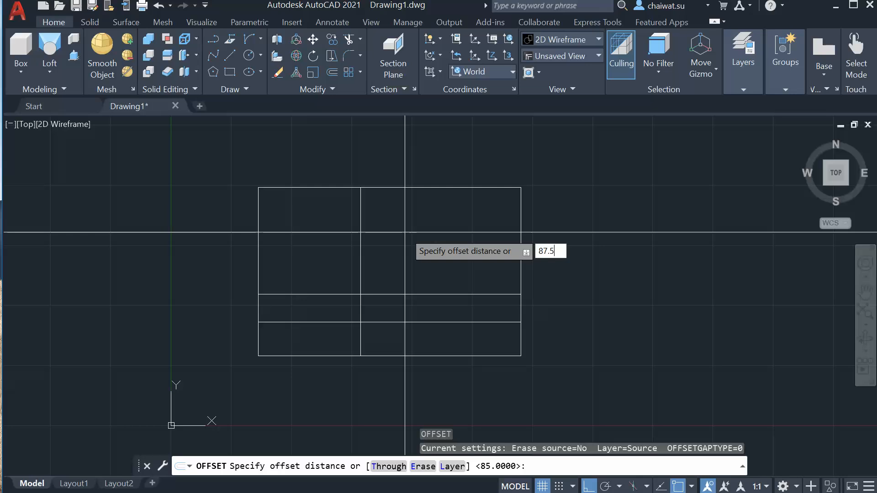
key(Return)
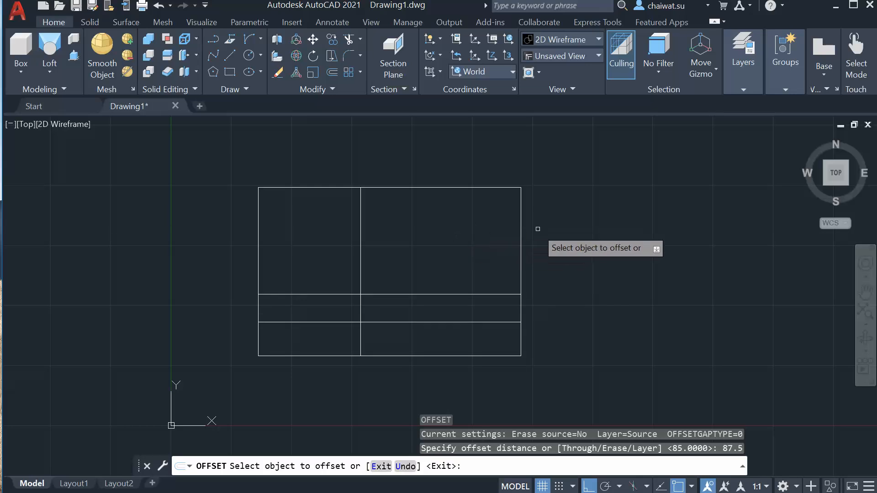
click(523, 229)
click(462, 237)
key(Return)
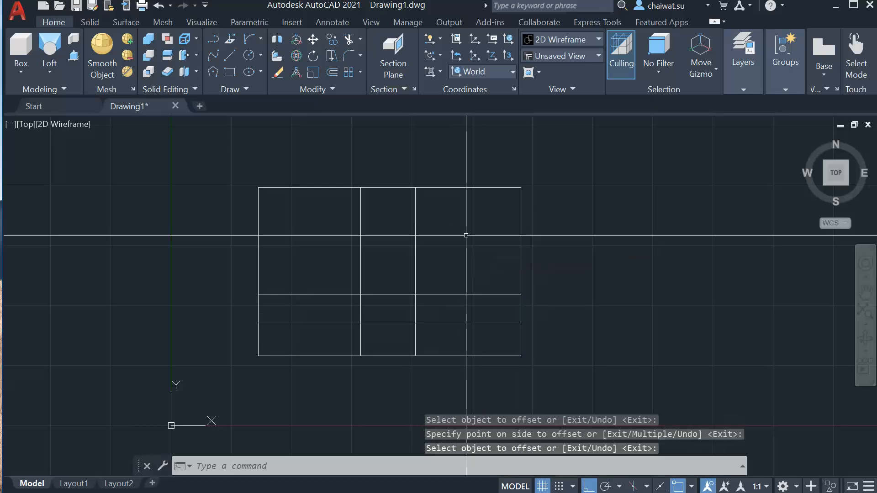
- Draw a circle of radius 85 centred where the lower horizontal offset line crosses the left vertical offset line
middle_drag(552, 282, 550, 268)
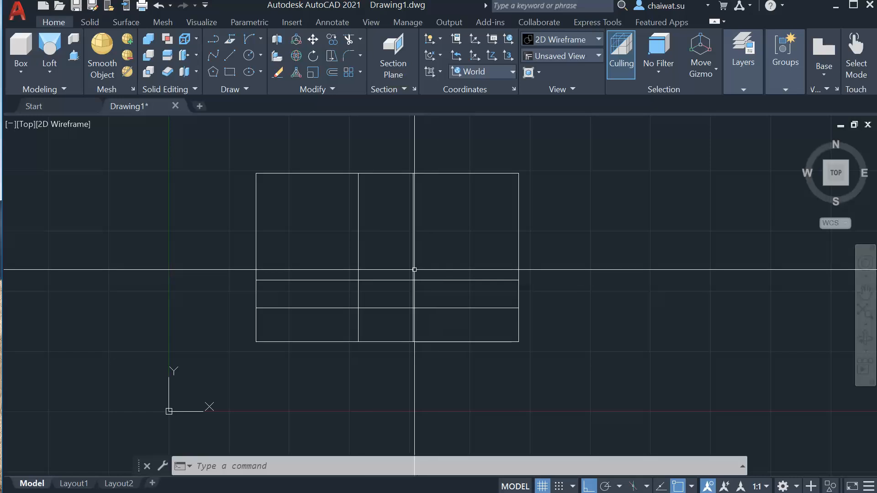
click(260, 56)
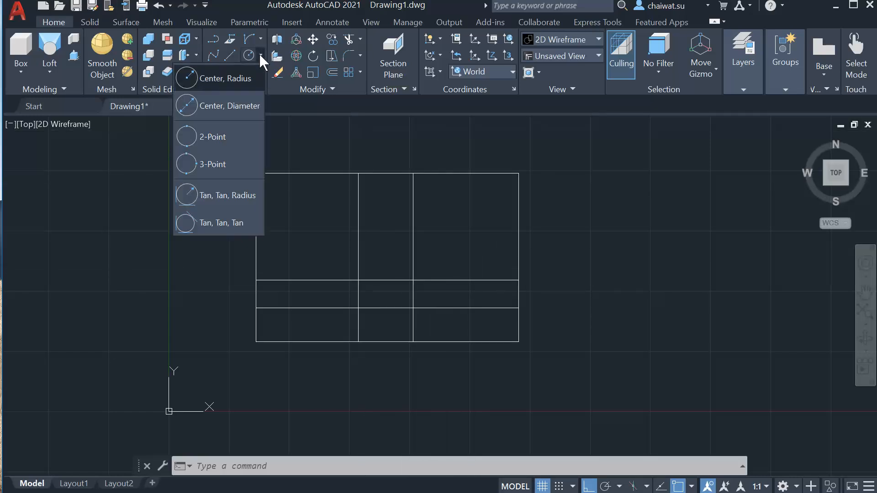
click(227, 81)
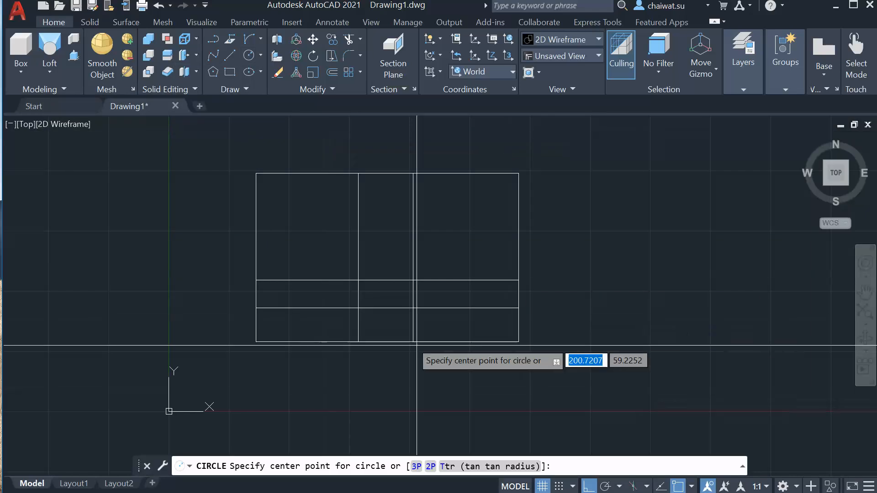
scroll(386, 313, up, 4)
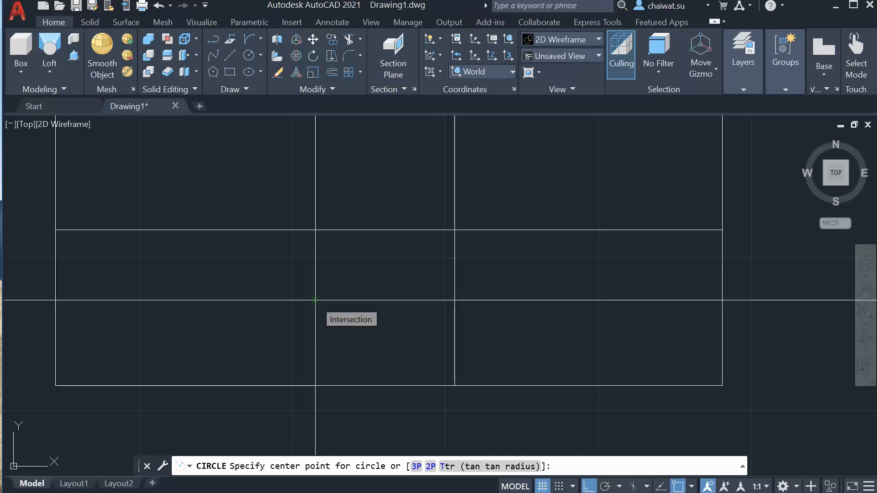
click(315, 300)
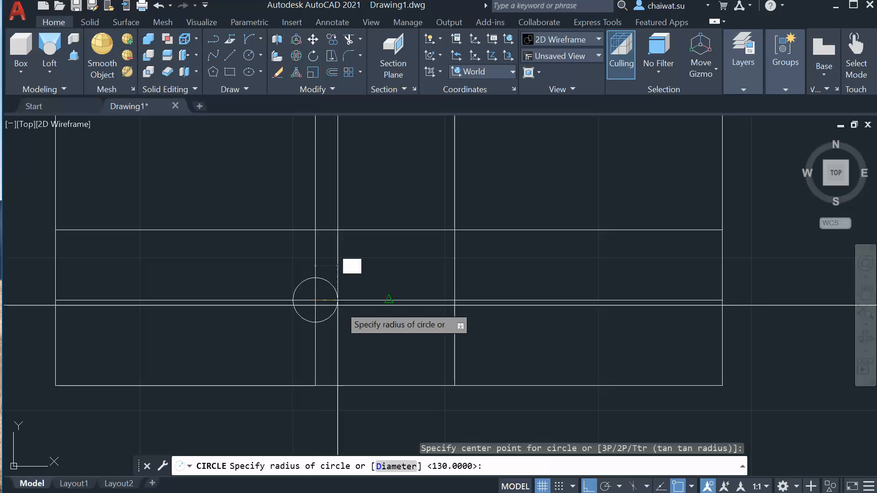
scroll(479, 342, down, 2)
text(85)
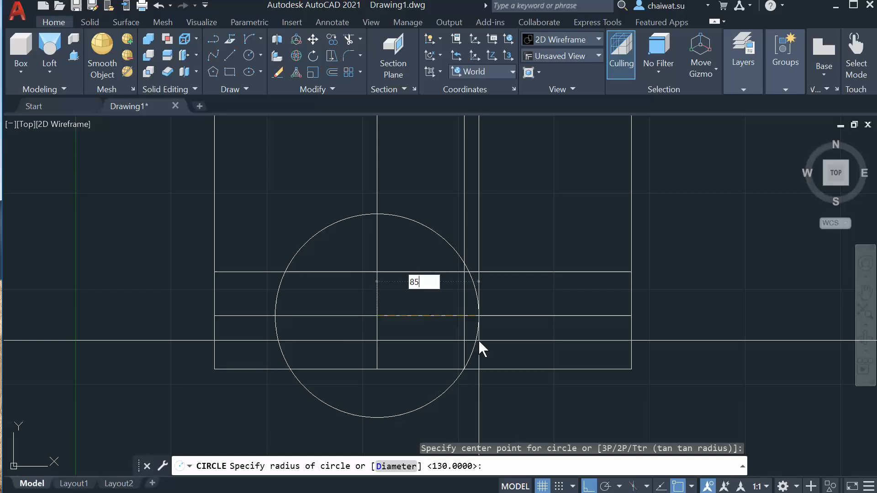
key(Return)
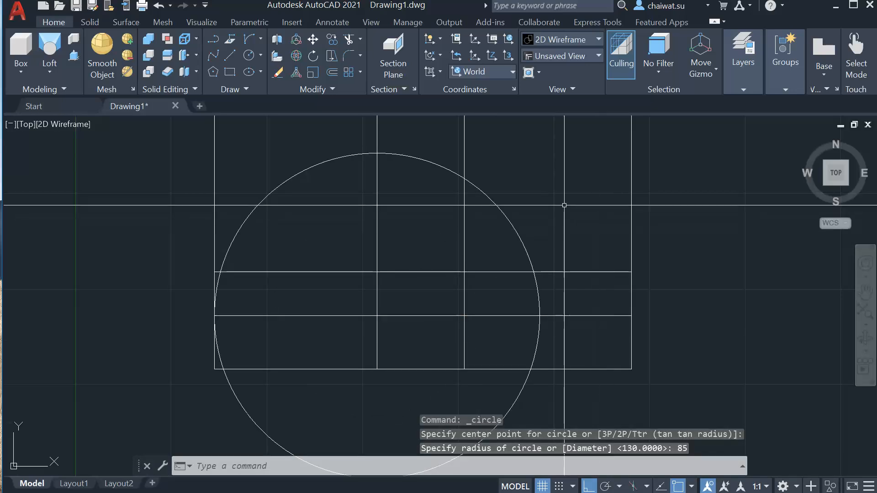
- Draw a circle of radius 87.5 centred where the upper horizontal offset line crosses the right vertical offset line
key(Return)
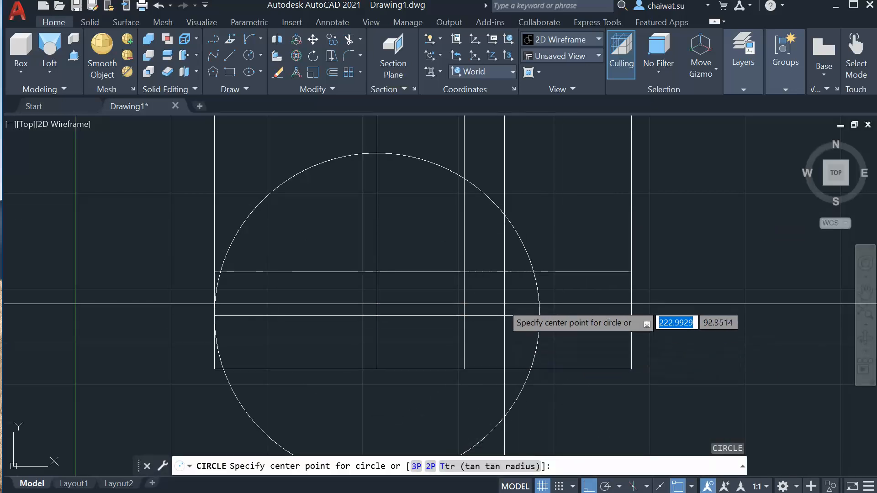
click(464, 271)
scroll(568, 292, down, 2)
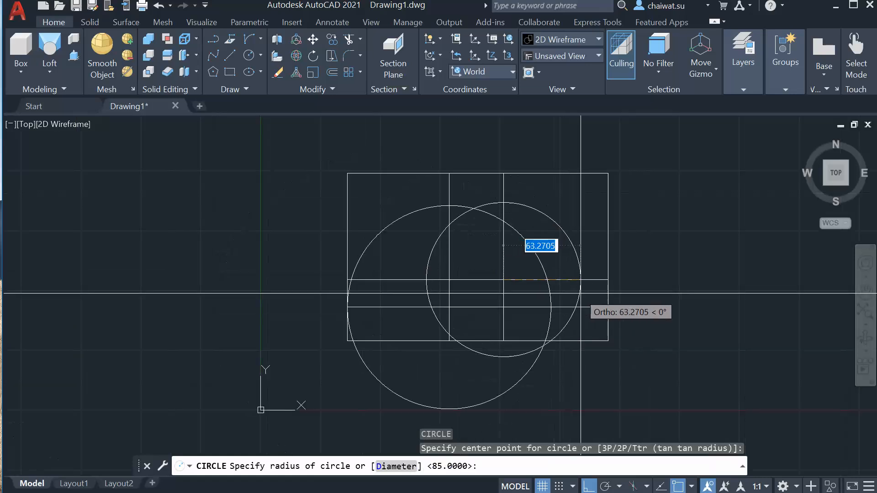
text(87)
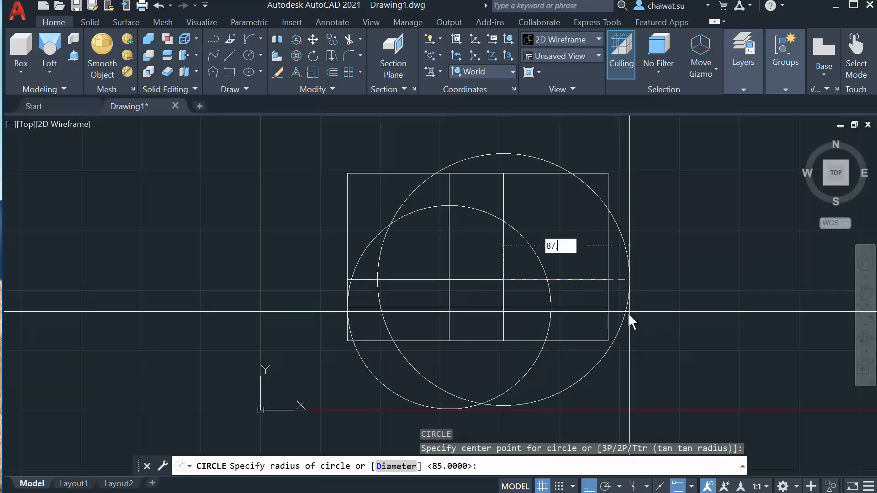
text(.5)
key(Return)
- Draw a tangent-tangent-radius circle of radius 130 touching the upper arc of the right circle and the left arc of the lower circle
middle_drag(627, 303, 536, 295)
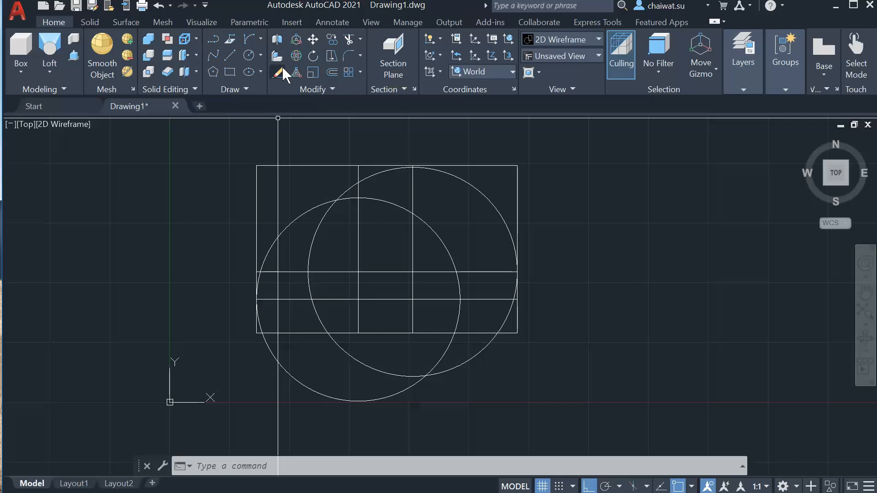
click(260, 56)
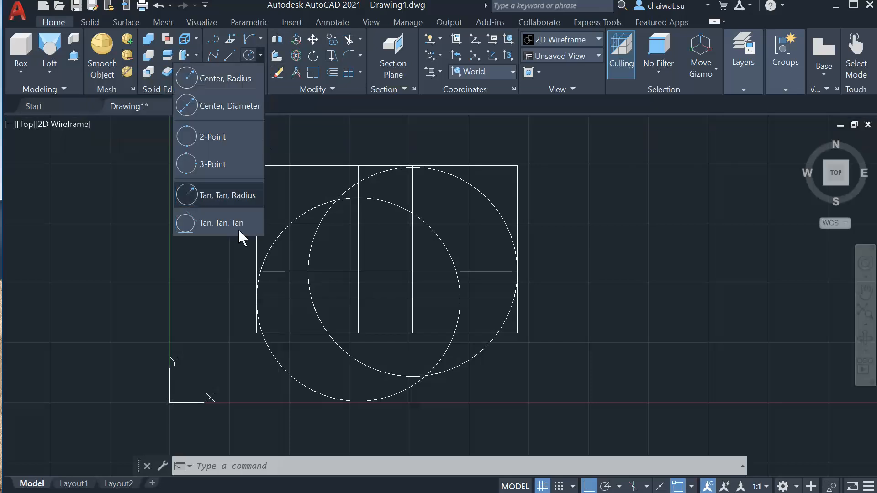
click(225, 195)
scroll(443, 183, up, 2)
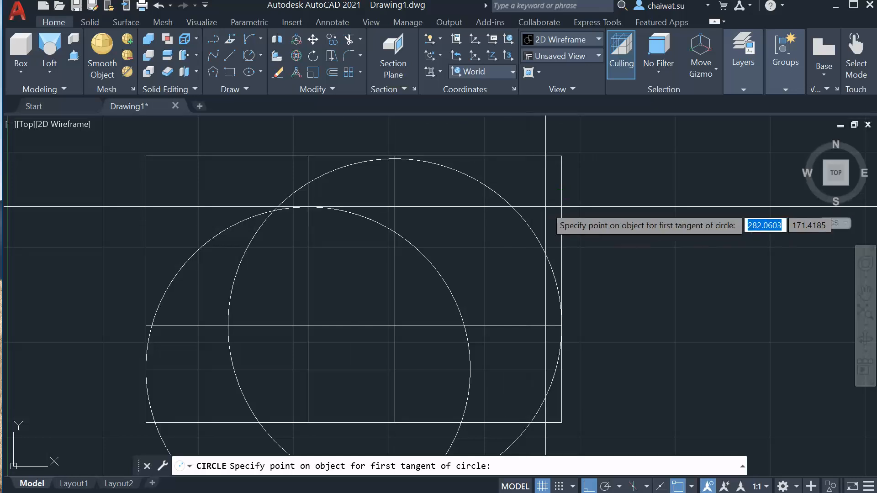
scroll(513, 206, up, 2)
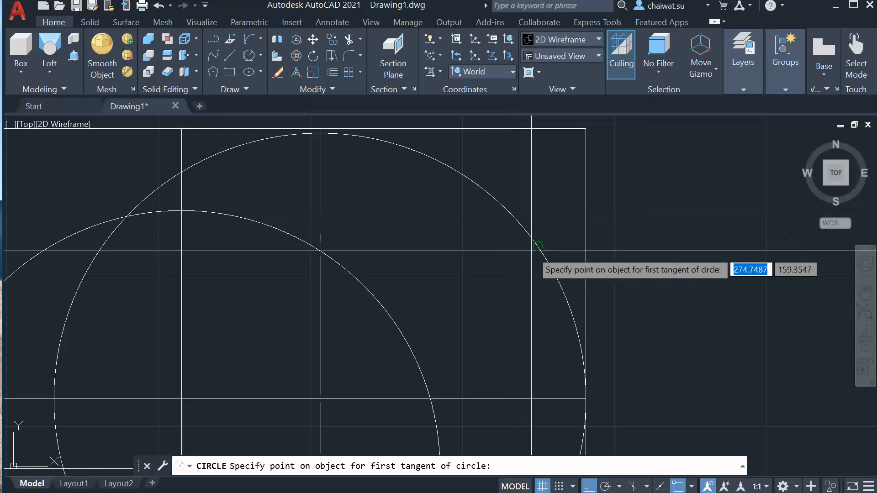
click(693, 487)
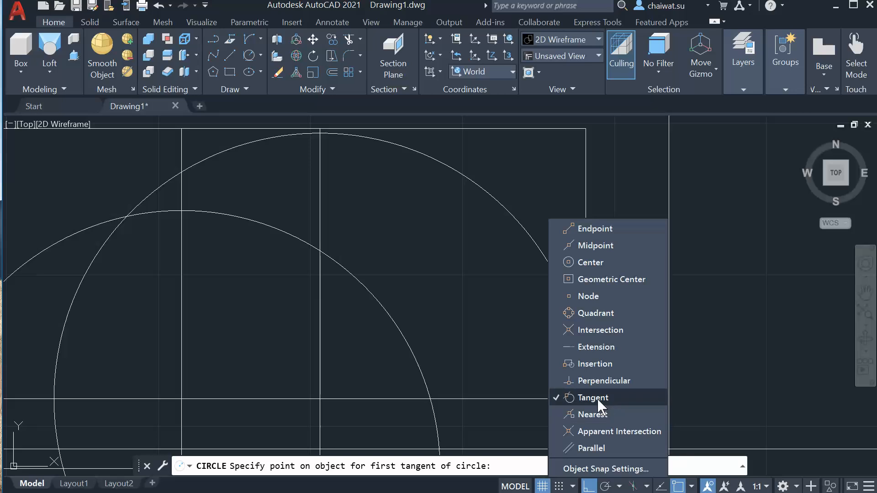
click(542, 196)
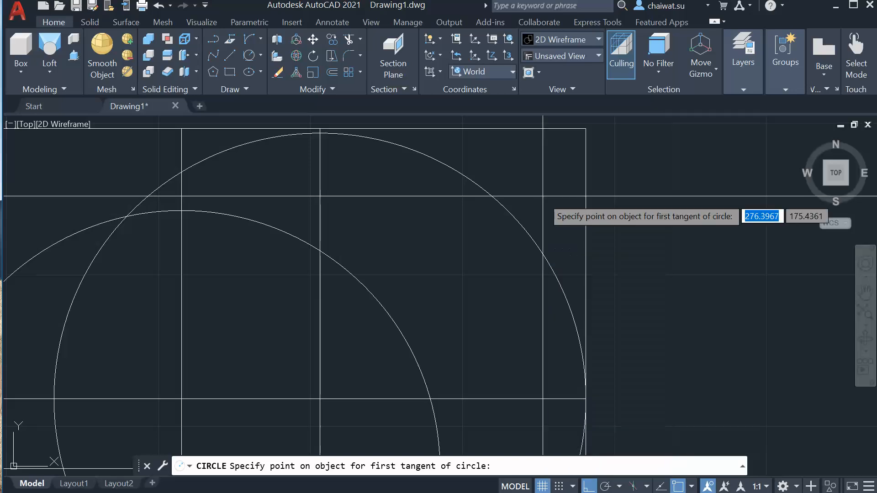
scroll(506, 196, down, 2)
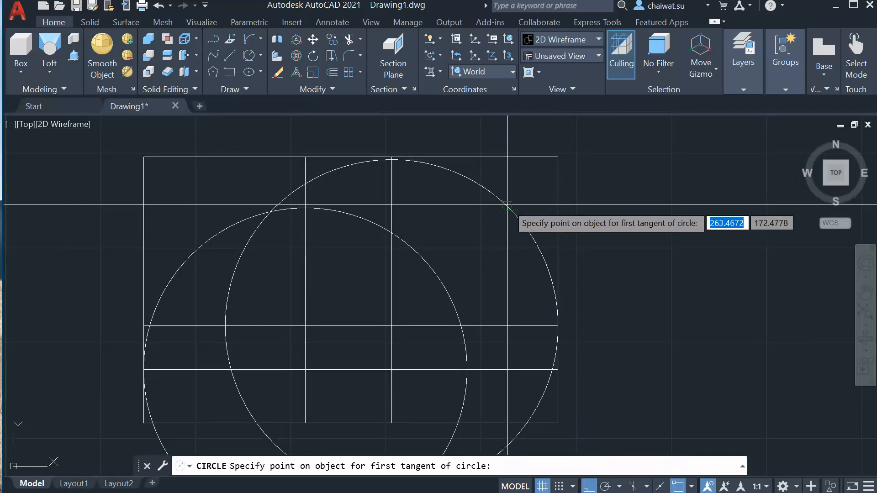
click(507, 204)
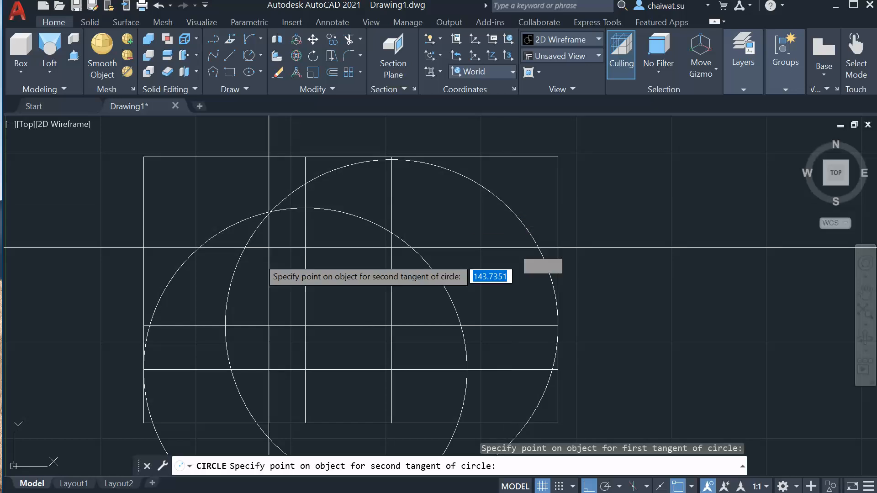
click(178, 273)
text(1)
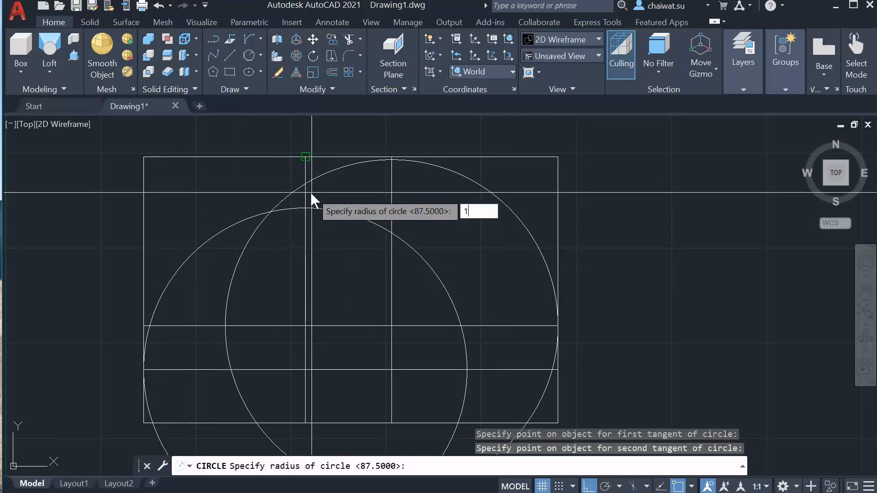
text(30)
key(Return)
scroll(425, 137, down, 2)
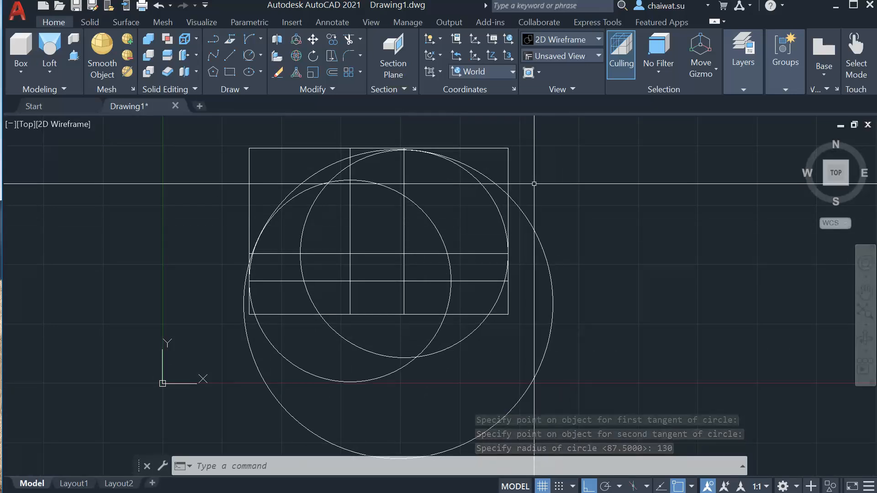
- Add a radius dimension to the lower-left circle, placing its text inside the circle
middle_drag(534, 185, 547, 218)
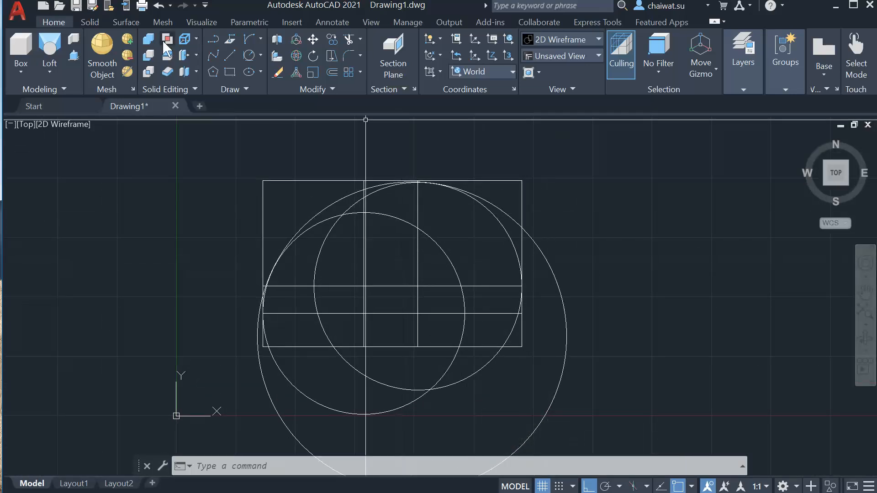
click(332, 22)
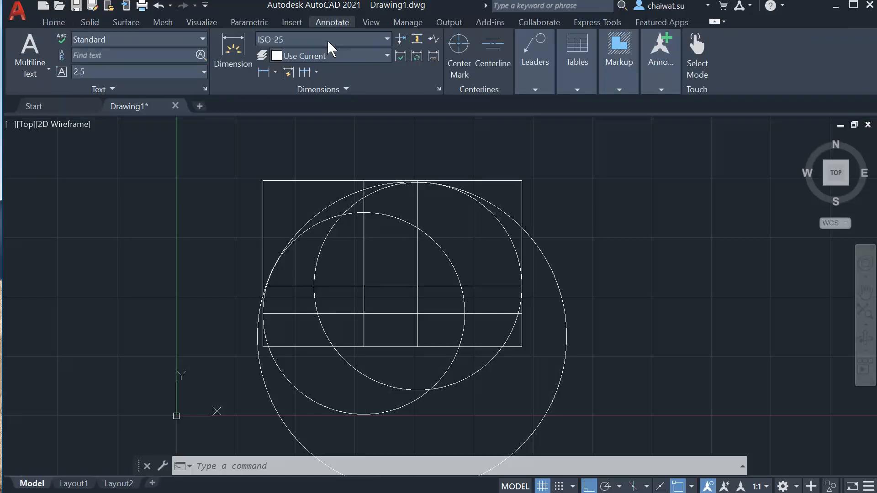
click(275, 72)
click(251, 209)
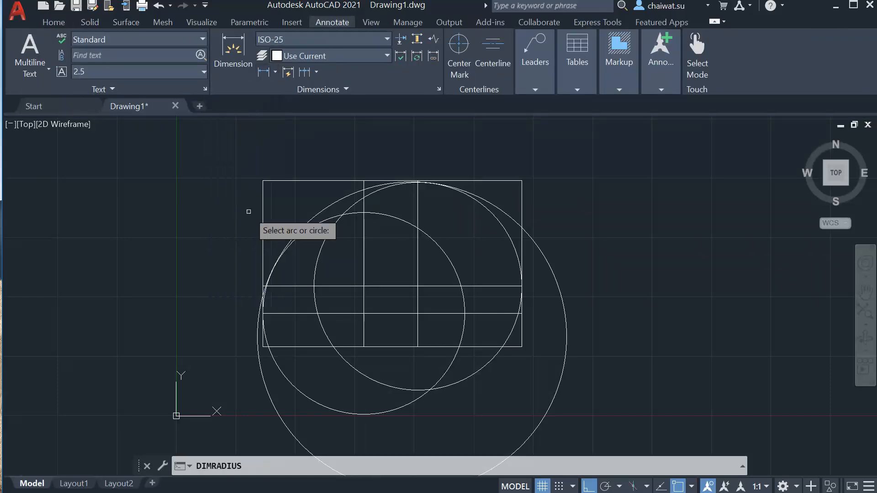
scroll(307, 396, up, 5)
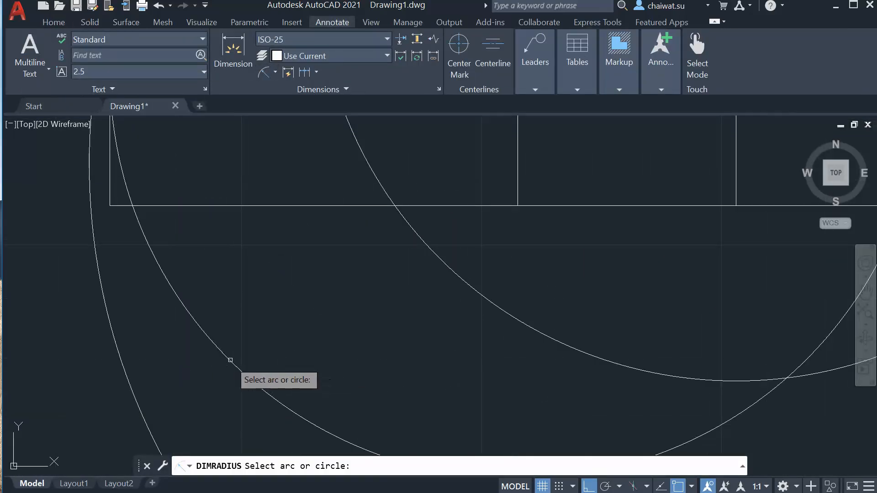
click(230, 361)
click(308, 317)
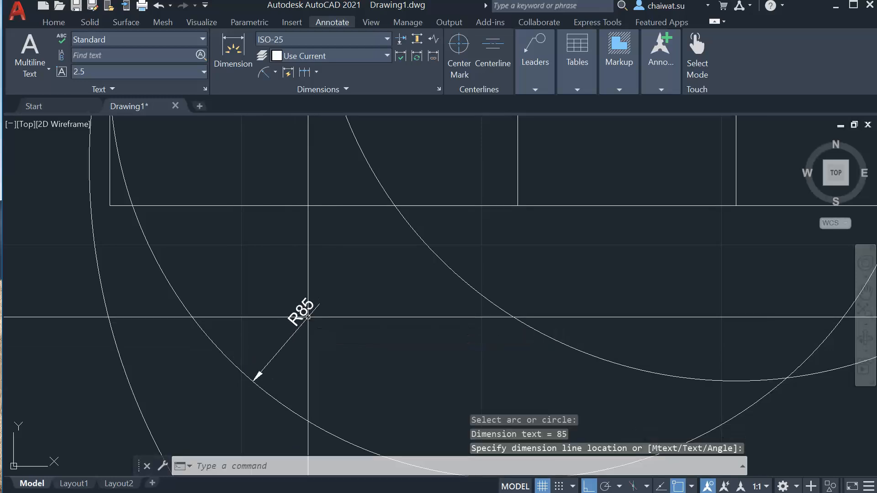
- Add a radius dimension to the upper-right circle, placing it inside the arc below the rectangle
scroll(539, 319, down, 4)
key(Return)
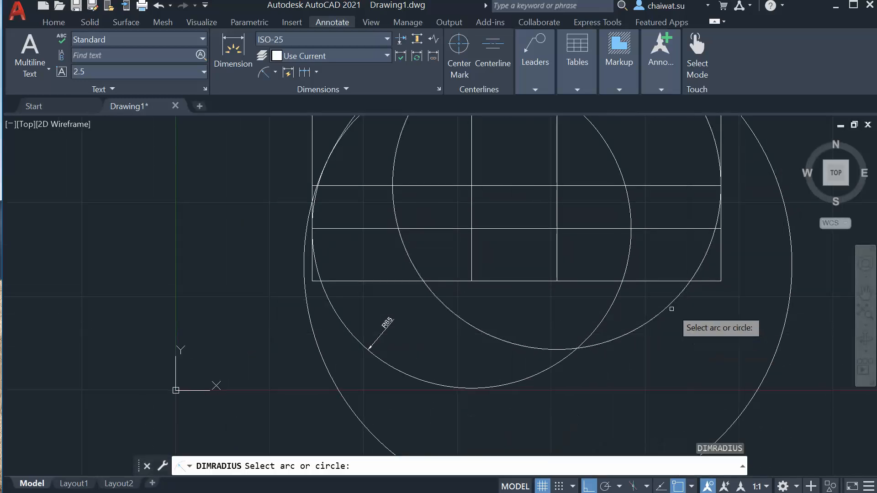
click(666, 306)
scroll(637, 294, up, 3)
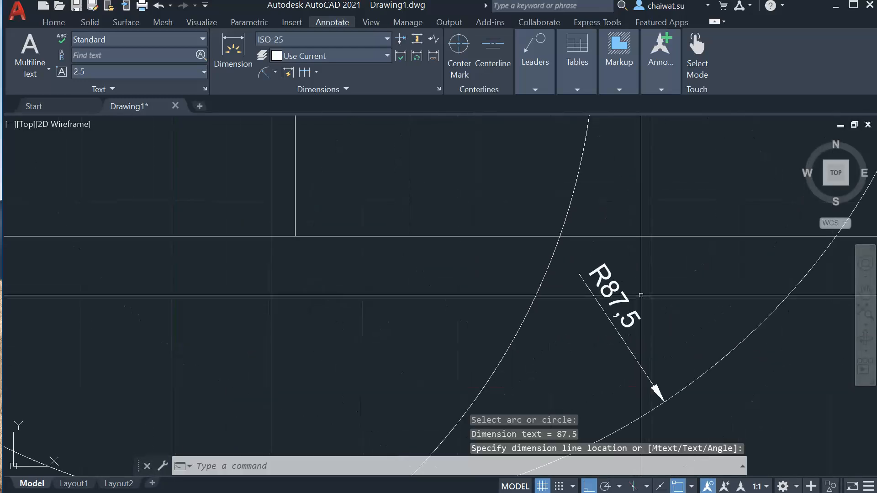
scroll(640, 295, down, 3)
middle_drag(527, 293, 436, 288)
click(580, 316)
- Add a radius dimension to the large tangent circle, placing its text inside near the lower right arc
key(Return)
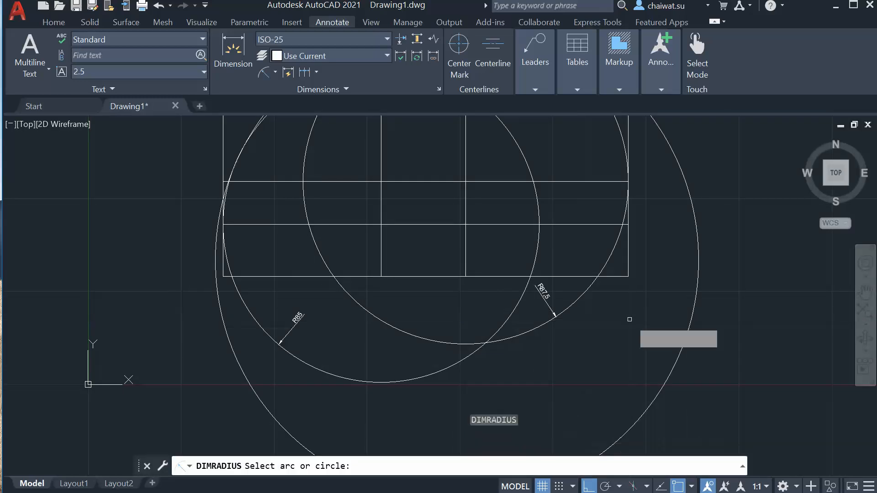
click(690, 315)
click(611, 317)
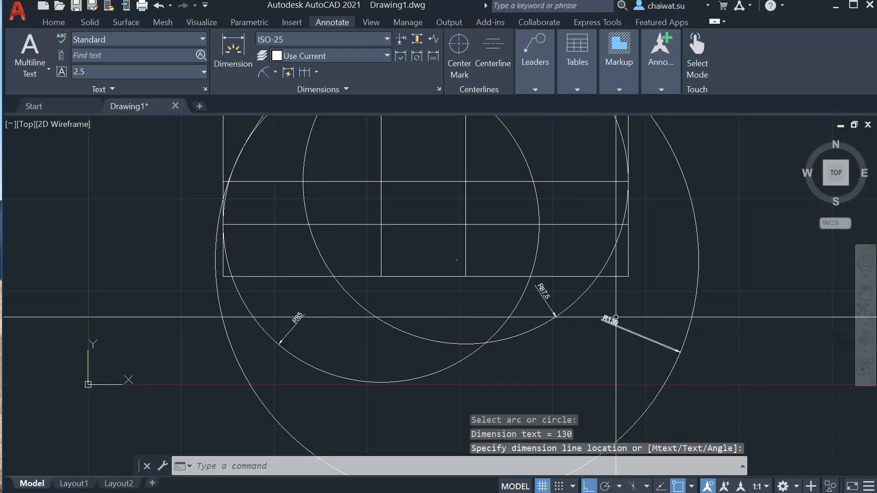
scroll(612, 317, up, 3)
scroll(619, 317, down, 3)
- Erase the three radius dimensions from the circles
click(612, 319)
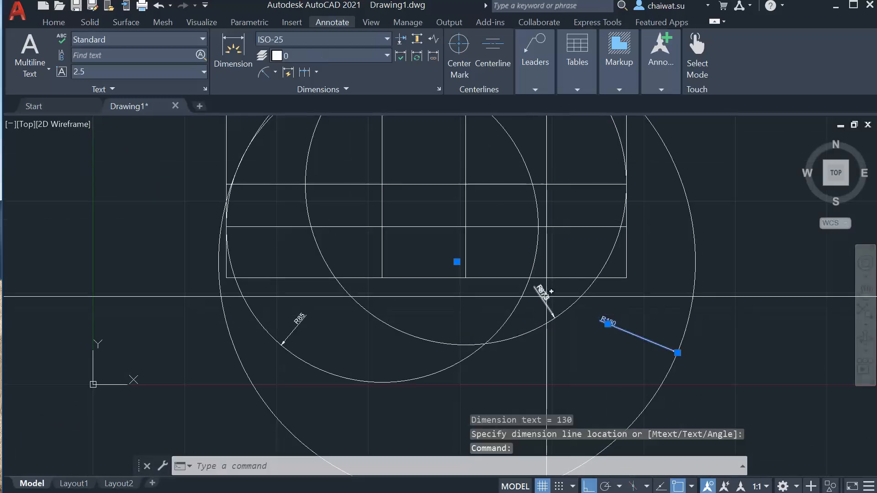
click(542, 295)
click(297, 320)
key(Delete)
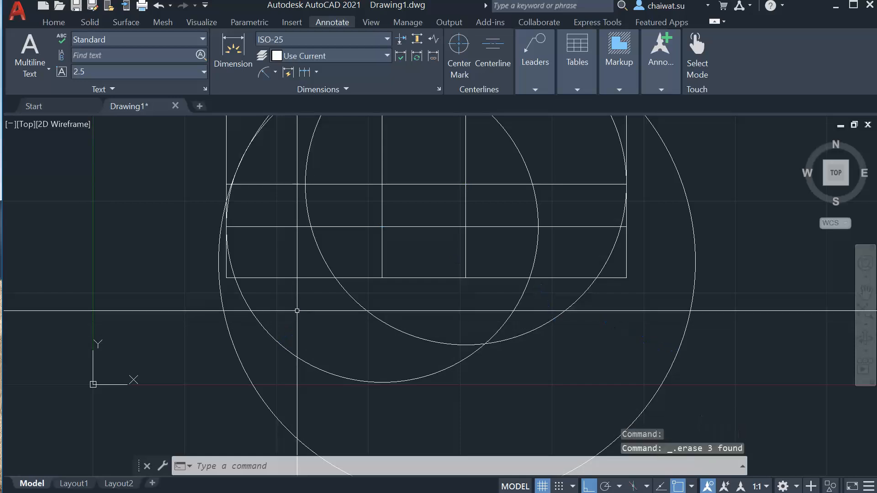
- Delete the two horizontal and two vertical offset construction lines inside the rectangle
middle_drag(424, 208, 415, 251)
click(470, 207)
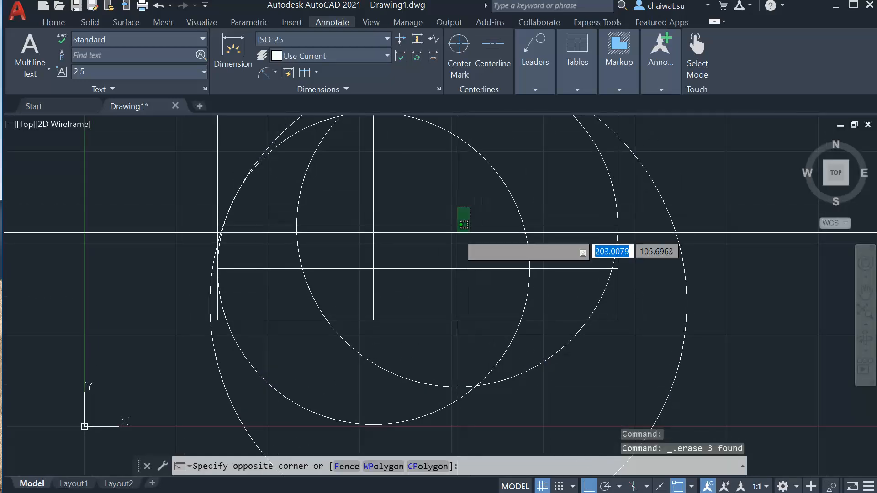
click(369, 275)
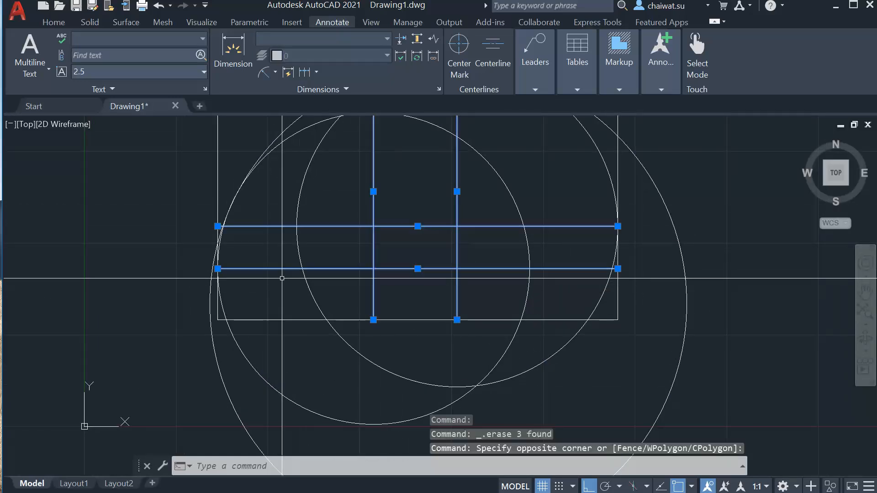
key(Delete)
scroll(325, 229, down, 2)
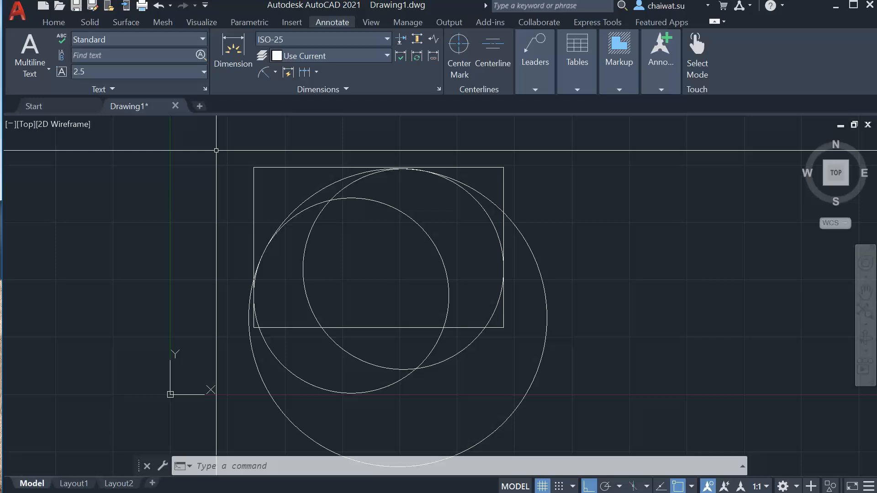
- Offset the rectangle's top edge 120 units downward to create a horizontal line
key(Return)
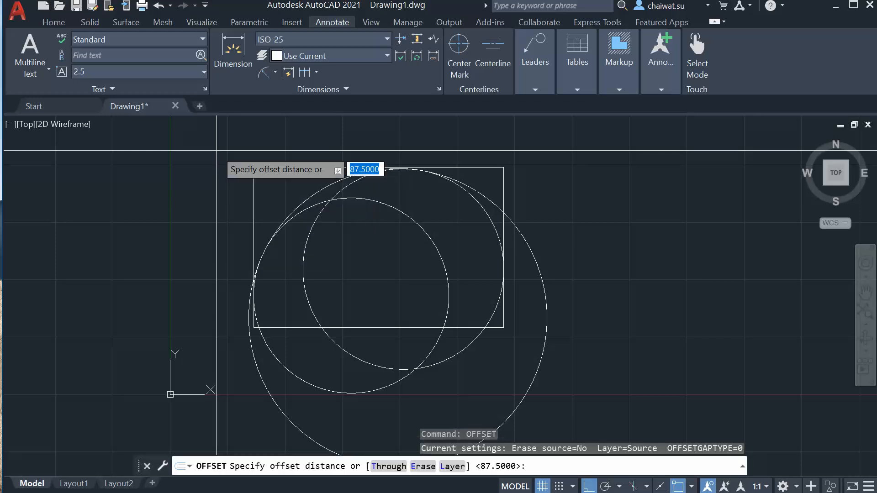
key(Return)
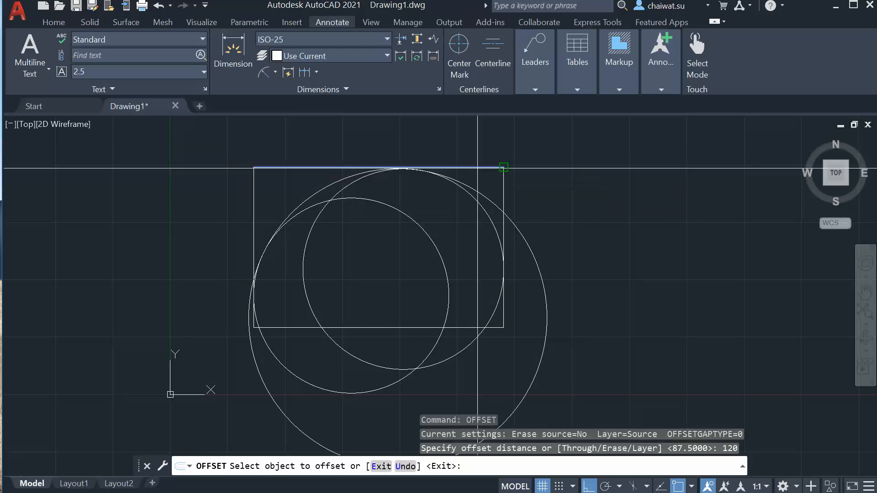
click(477, 168)
click(474, 255)
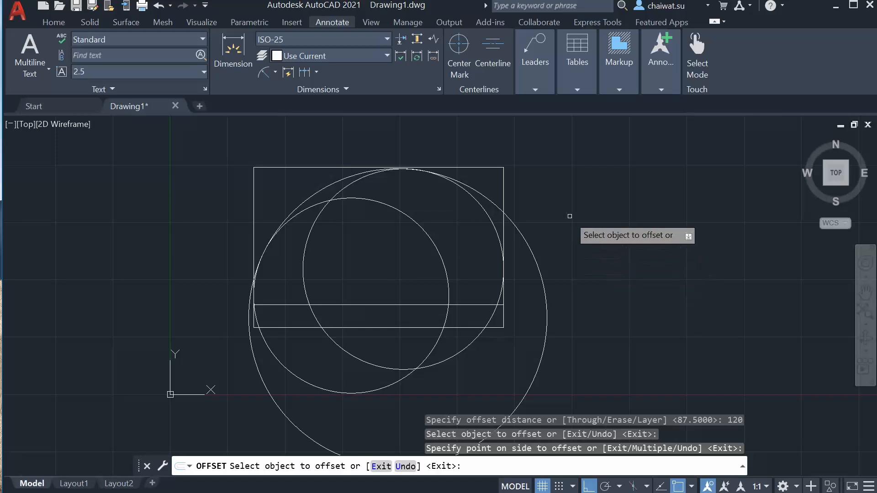
key(Return)
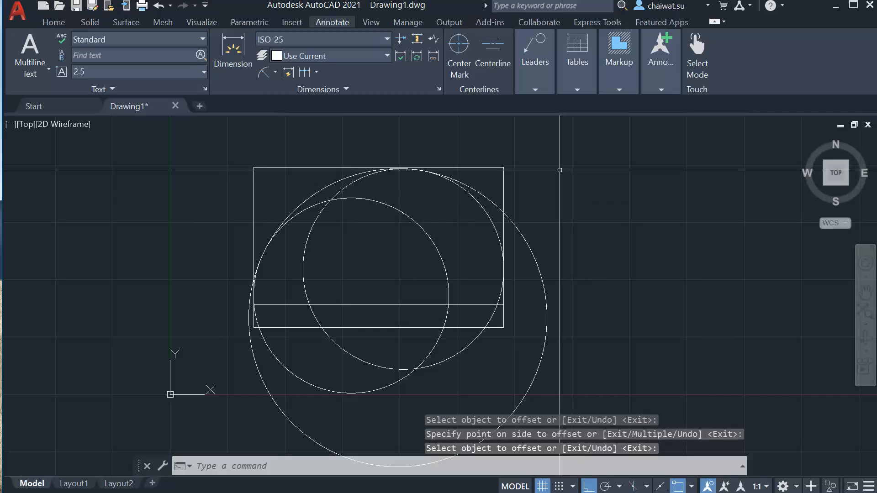
- Trim the large circle between its upper tangent point and the rectangle's right edge, and the upper-right circle's arc beneath the large circle's upper left
middle_drag(560, 170, 556, 184)
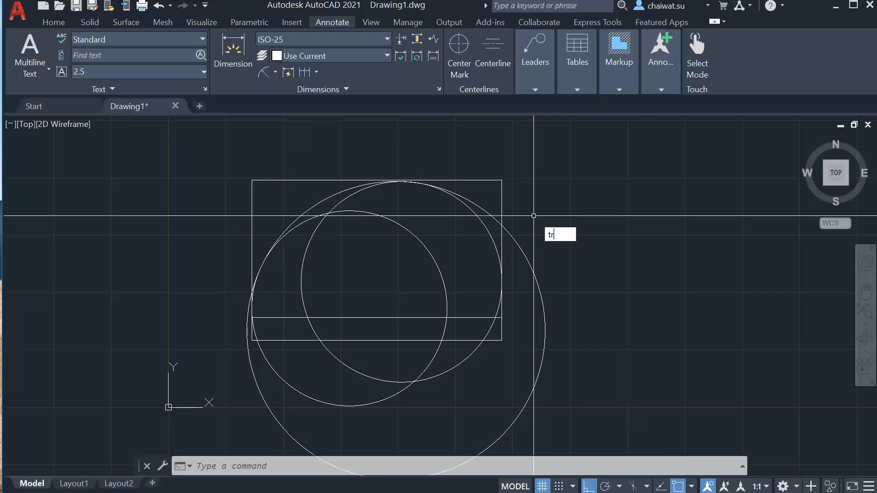
key(Return)
scroll(511, 274, up, 2)
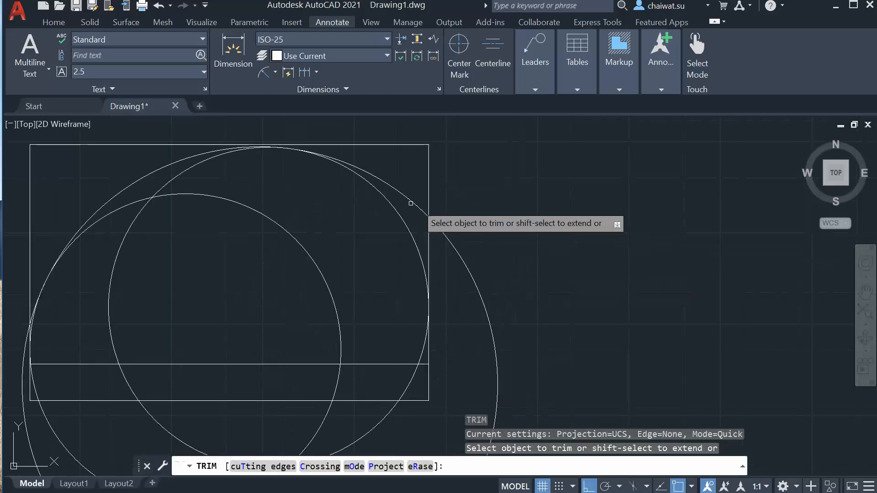
click(400, 195)
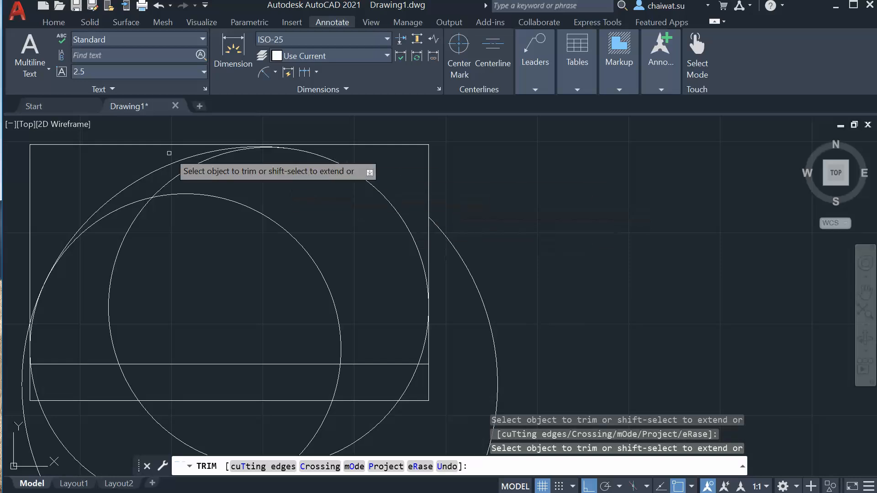
click(127, 209)
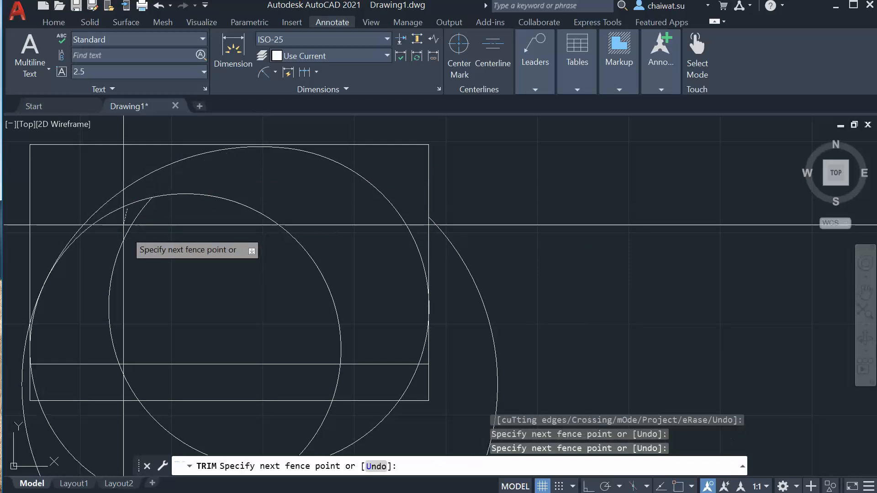
middle_drag(366, 273, 553, 258)
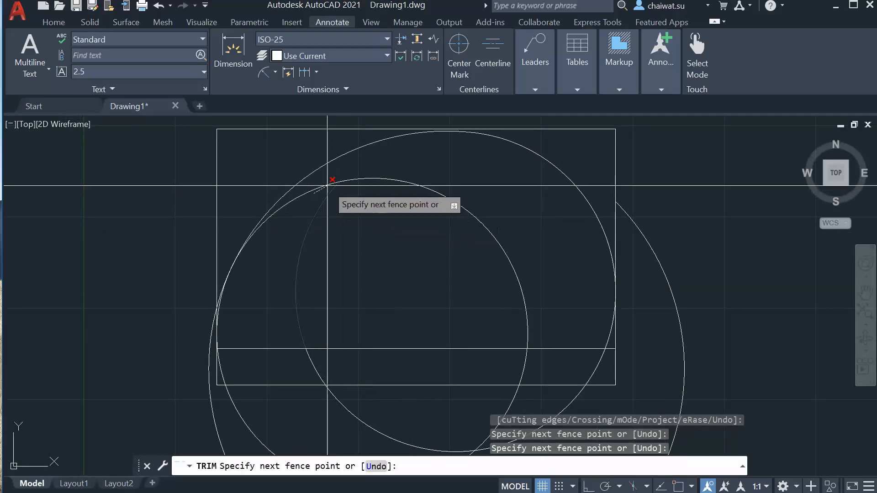
key(Return)
- Trim the large circle's short arc between its tangent point on the lower-left circle and the rectangle's left edge
scroll(225, 315, up, 6)
scroll(226, 315, up, 4)
middle_drag(156, 347, 548, 212)
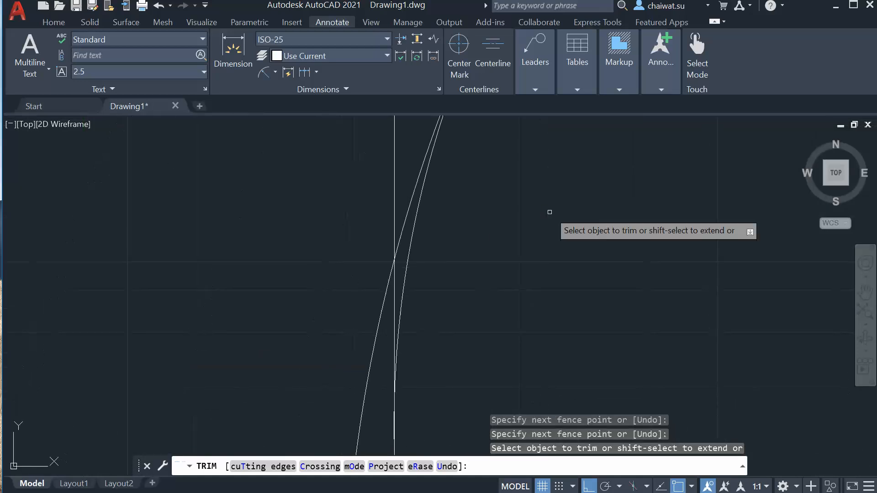
click(402, 228)
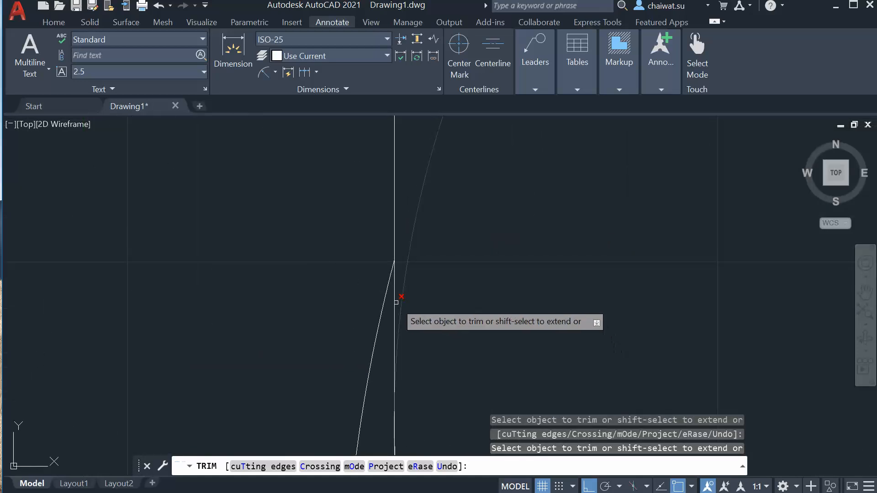
- Trim the rectangle's left edge above its tangent point, plus the left edge and lower-left circle portions below the 120-unit offset line
click(394, 302)
middle_drag(448, 334, 412, 170)
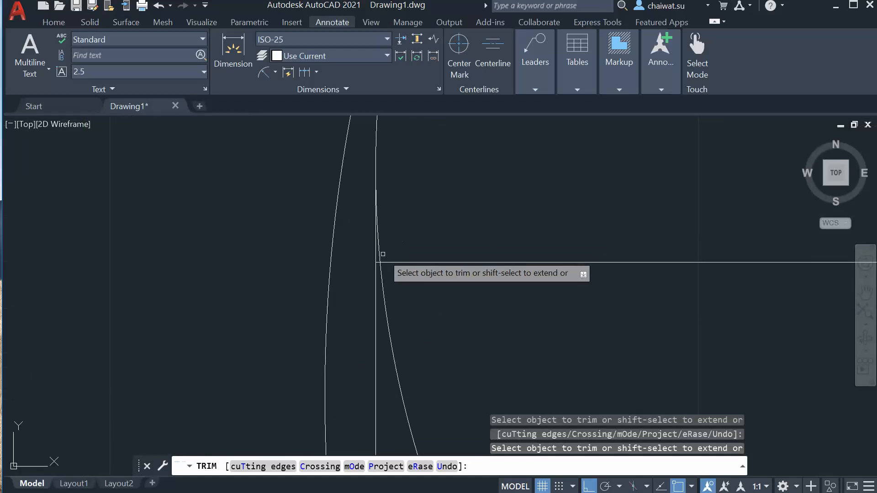
click(380, 257)
click(423, 301)
click(355, 325)
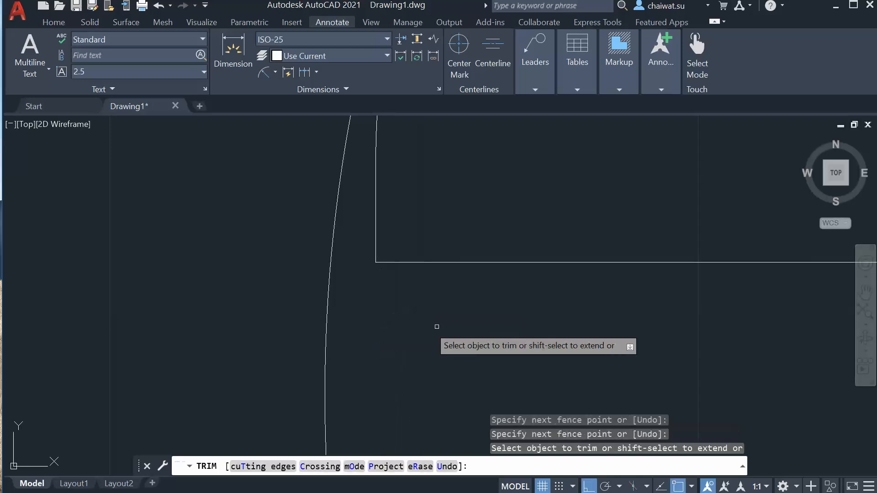
- Trim the right edge above its tangent point and below the 120-unit offset line, and the upper-right circle's arc between tangent point and that line
scroll(480, 318, down, 6)
middle_drag(570, 284, 234, 312)
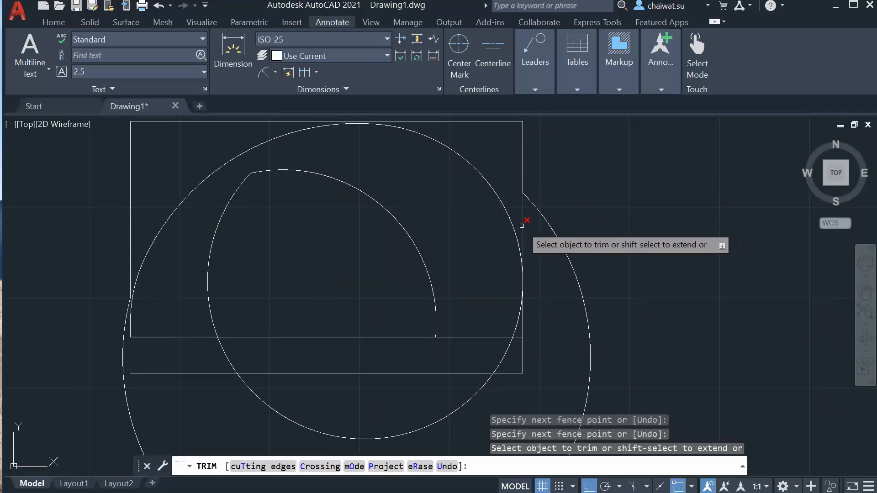
scroll(522, 316, up, 2)
click(505, 323)
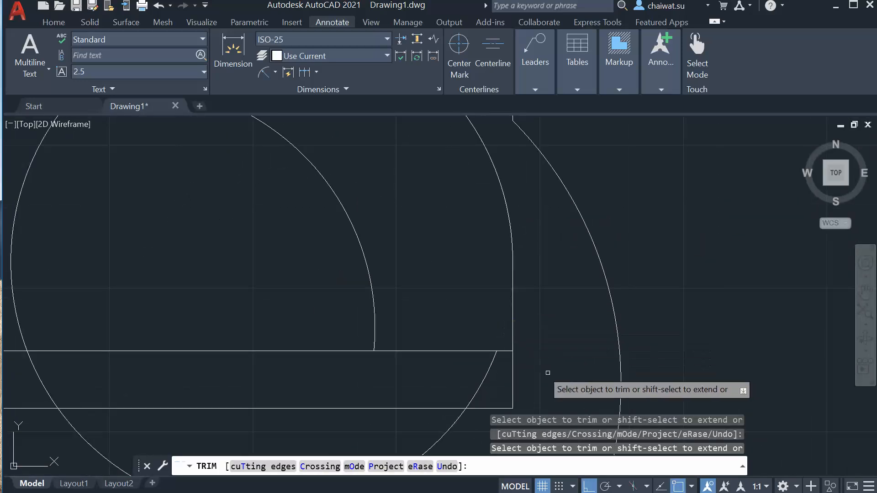
click(542, 366)
click(495, 374)
scroll(542, 333, down, 2)
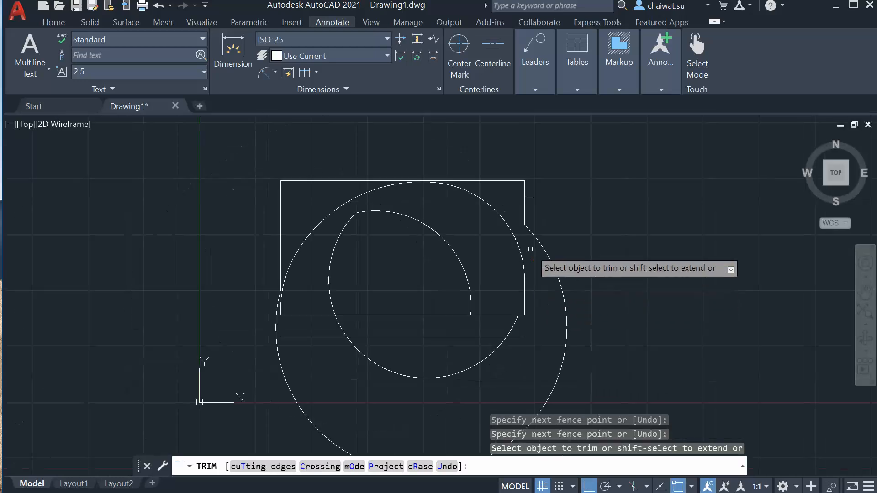
key(Return)
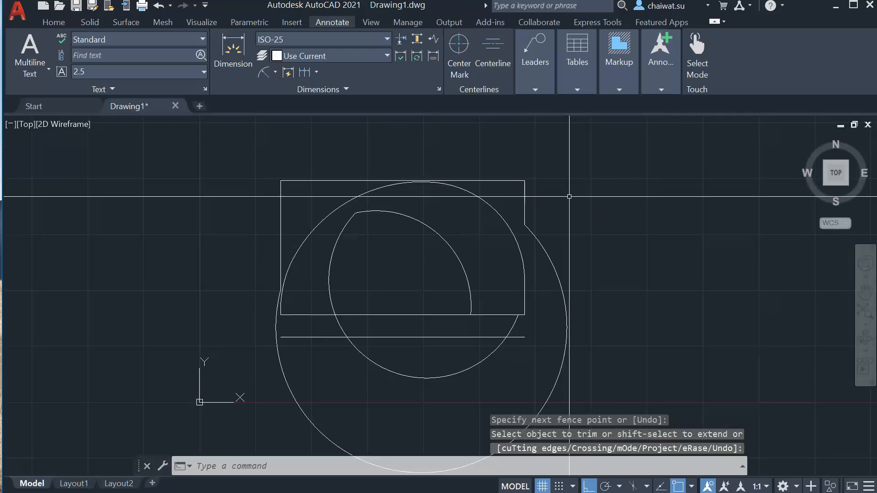
- Delete the leftover large circle, inner arcs, rectangle top and bottom edges and side stubs, keeping only the closed domed profile
click(570, 158)
click(515, 231)
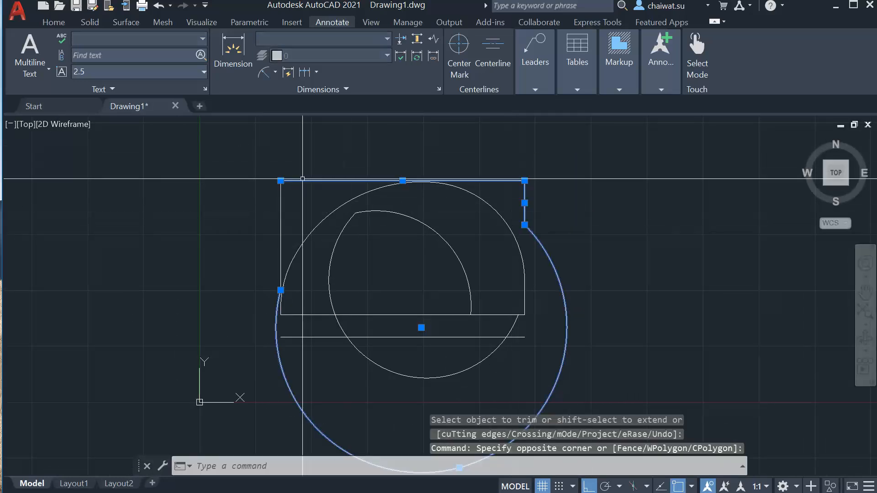
click(297, 193)
click(276, 232)
click(493, 273)
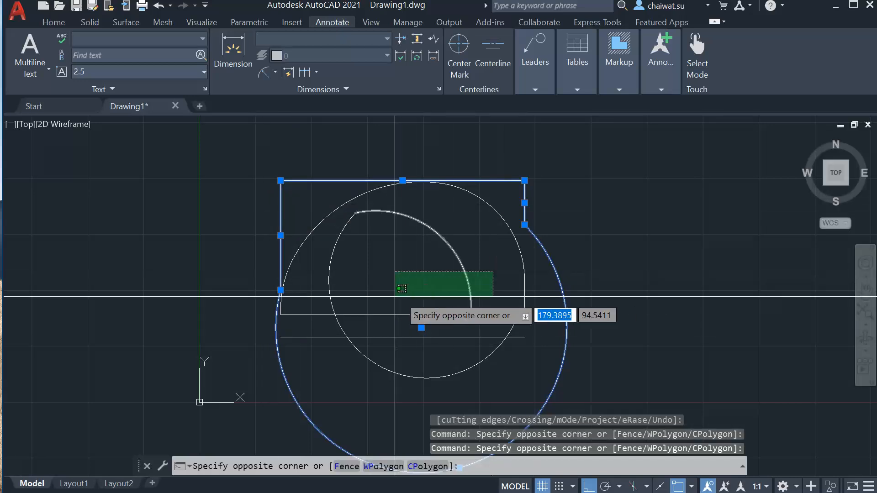
click(393, 347)
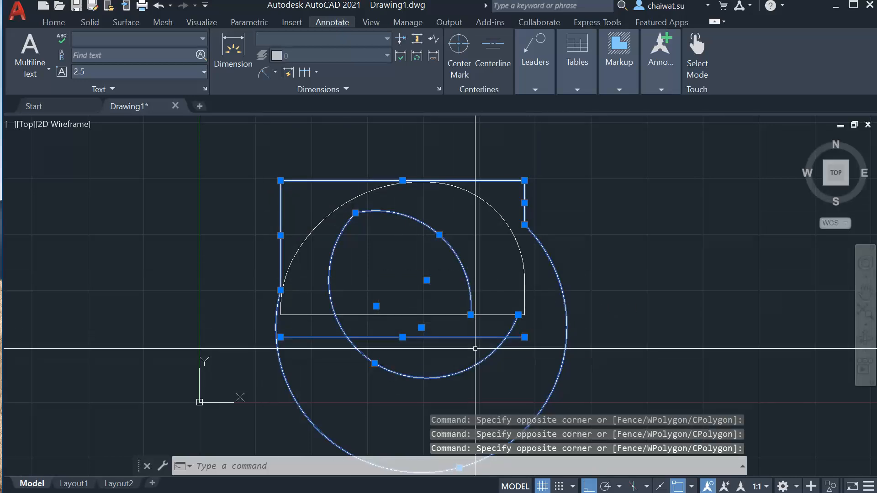
key(Delete)
scroll(534, 278, down, 1)
scroll(596, 239, up, 8)
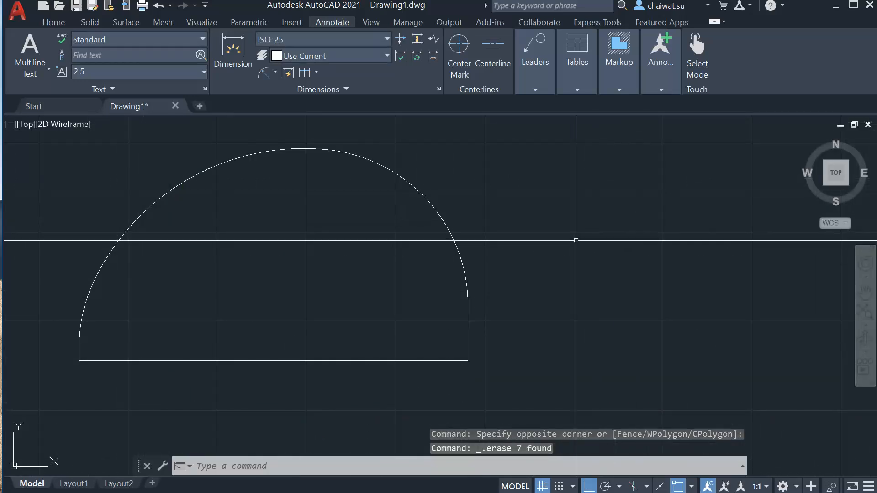
middle_drag(562, 248, 636, 256)
middle_drag(526, 268, 539, 214)
middle_drag(492, 249, 504, 249)
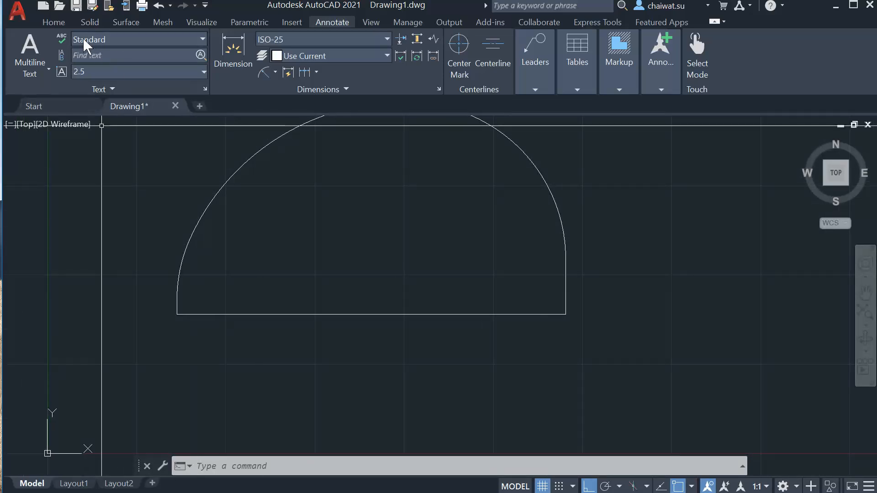
- Draw a vertical line 200 units downward from the domed profile's lower-left corner
click(124, 23)
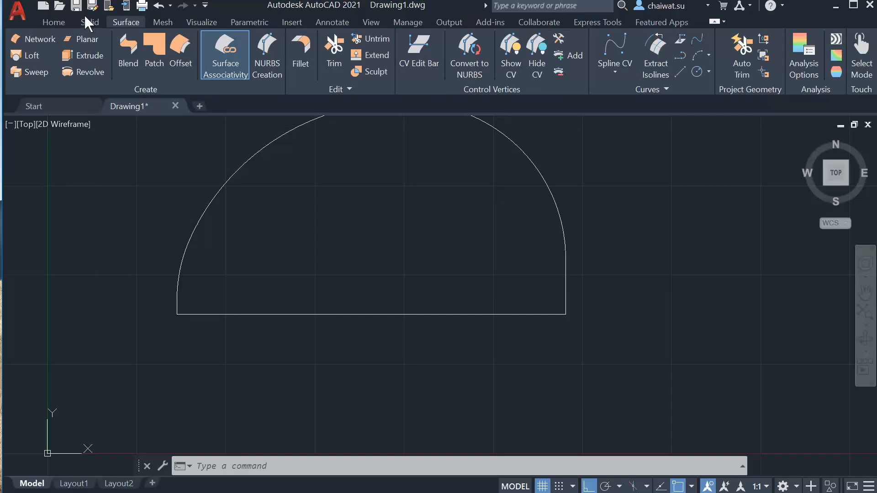
click(53, 24)
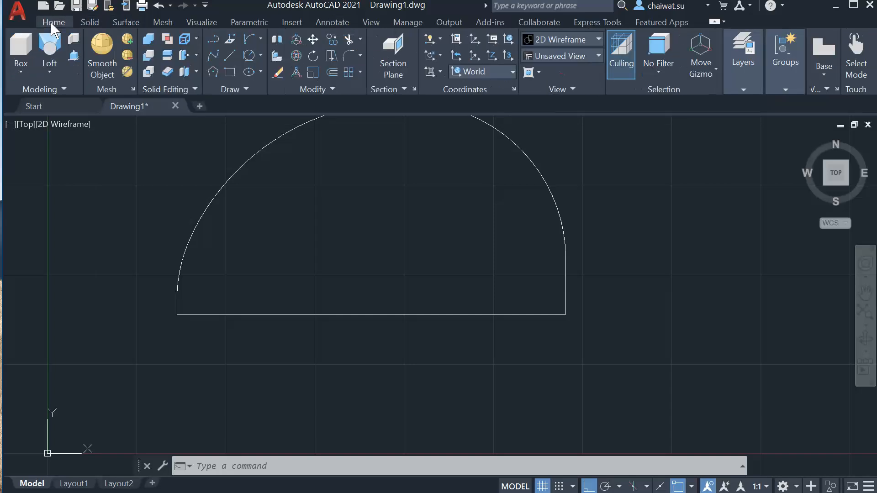
click(227, 61)
scroll(330, 273, down, 2)
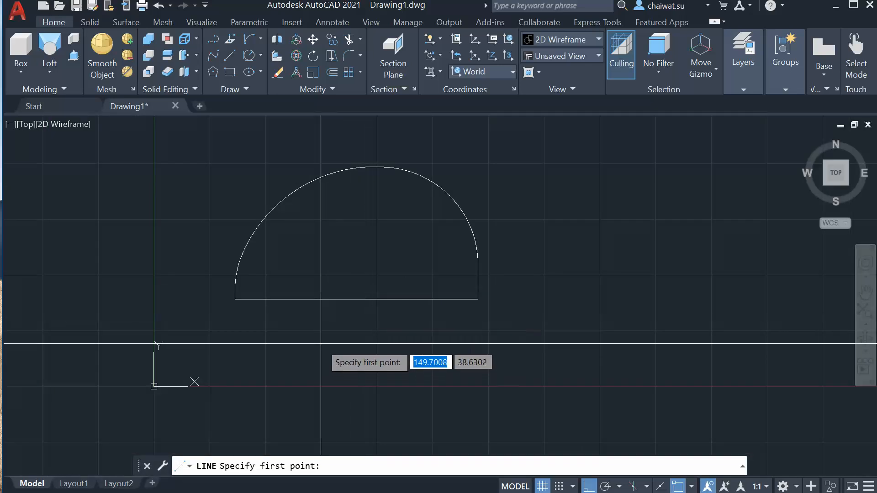
middle_drag(331, 343, 364, 312)
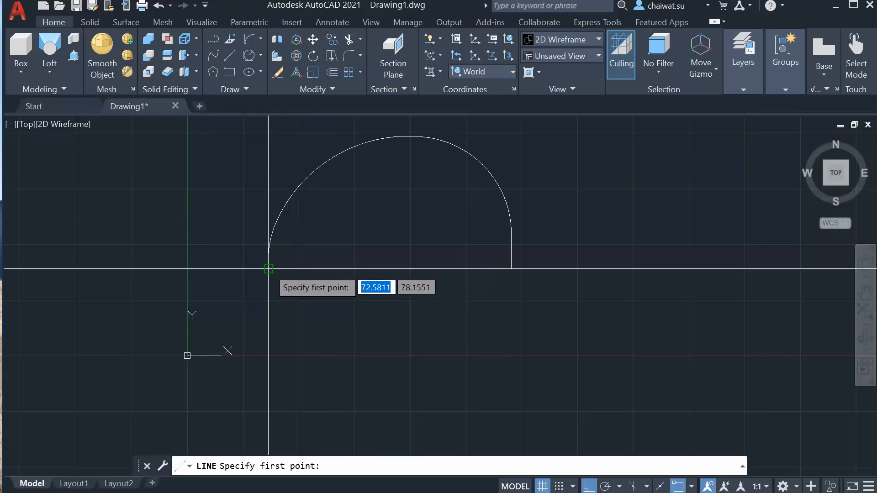
click(268, 269)
middle_drag(282, 324, 294, 278)
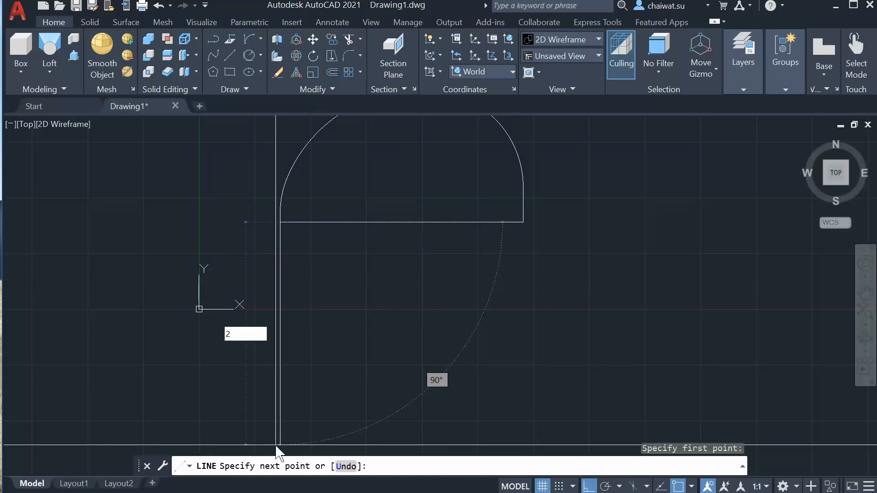
text(200)
key(Return)
key(Return)
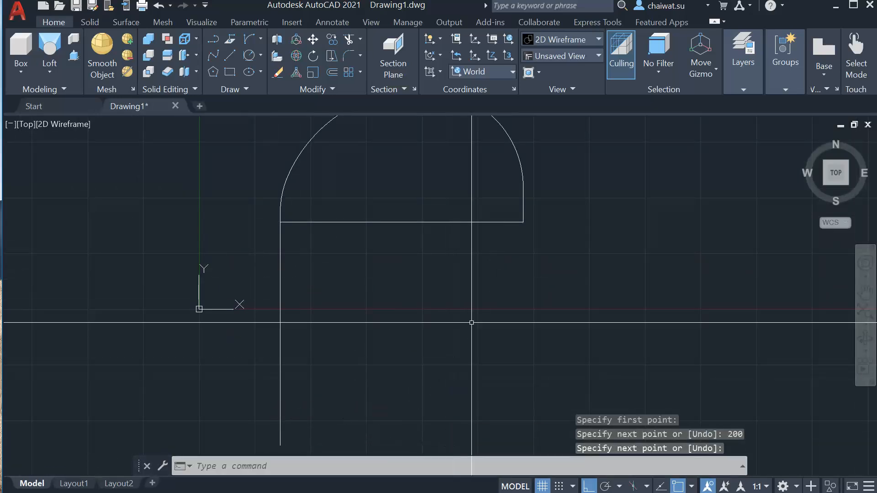
- Draw a matching vertical line 200 units downward from the domed profile's lower-right corner
key(Return)
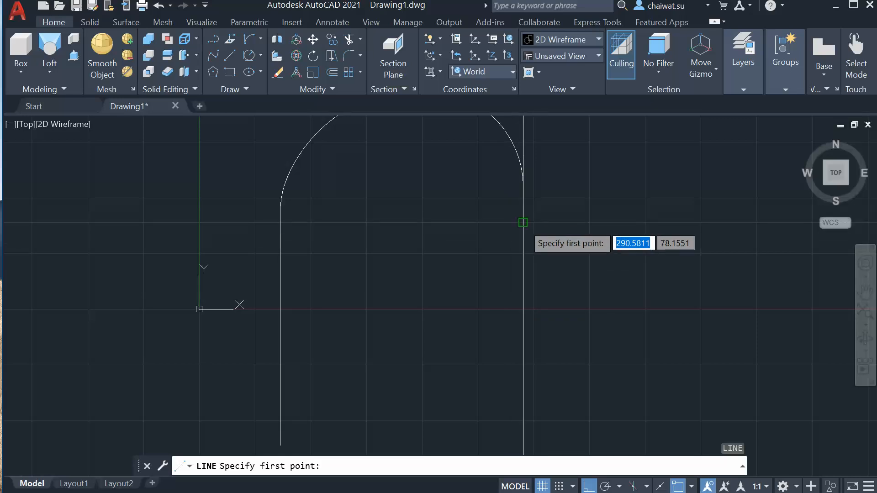
click(523, 222)
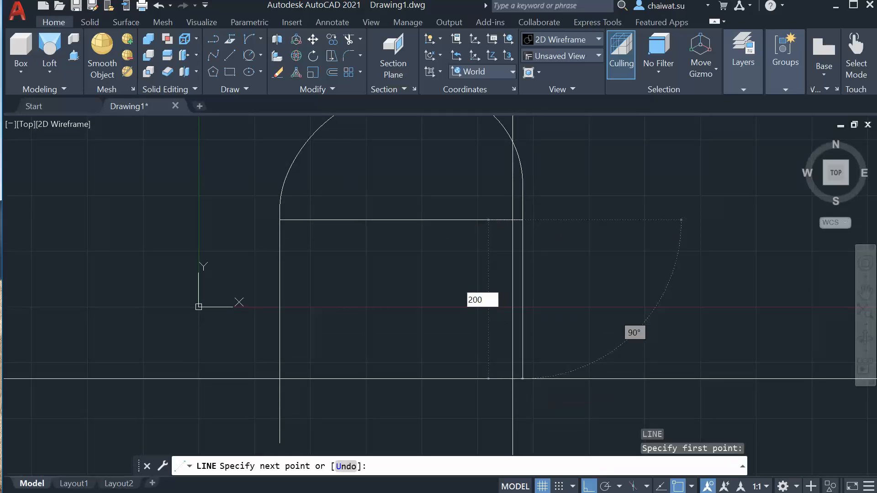
text(200)
key(Return)
key(Return)
middle_drag(597, 327, 572, 319)
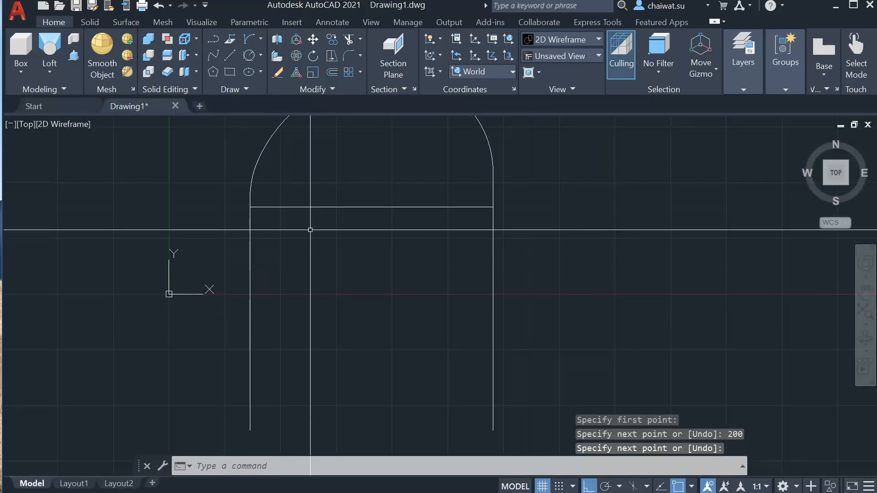
- Draw a horizontal line connecting the midpoints of the two 200-unit vertical lines
key(Return)
click(250, 318)
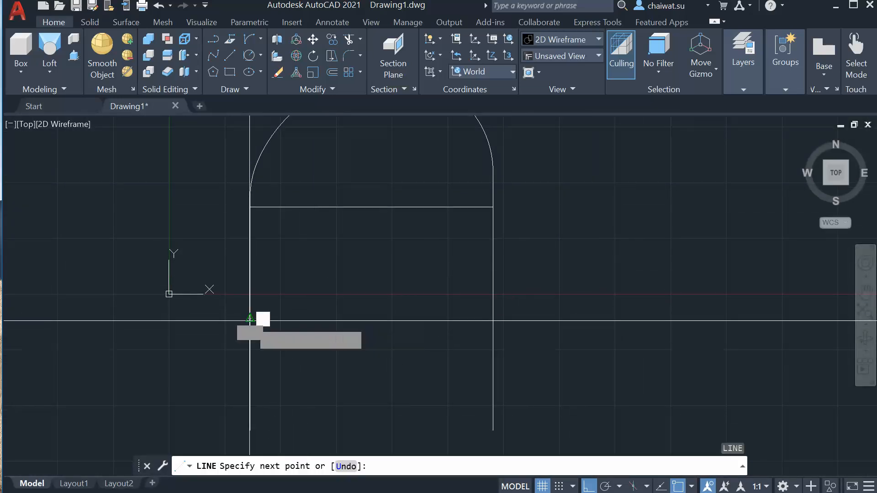
click(493, 319)
key(Return)
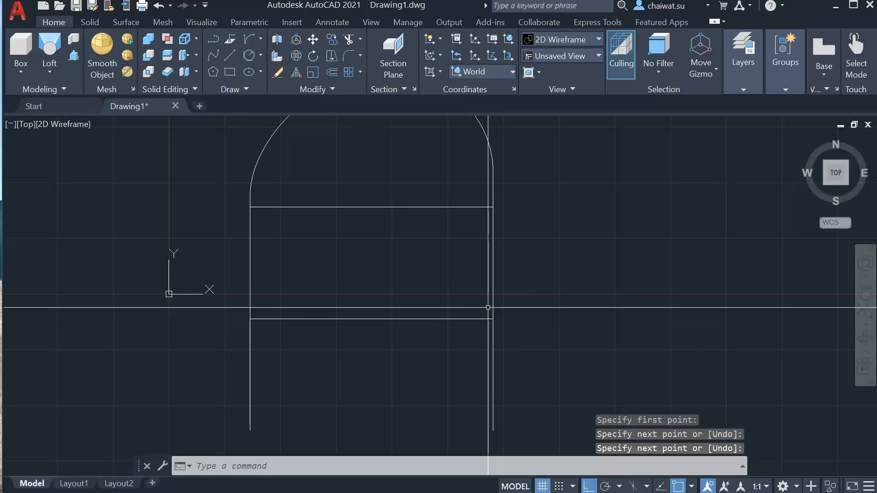
- Offset the horizontal line between the midpoints by 85 units both upward and downward
text(o)
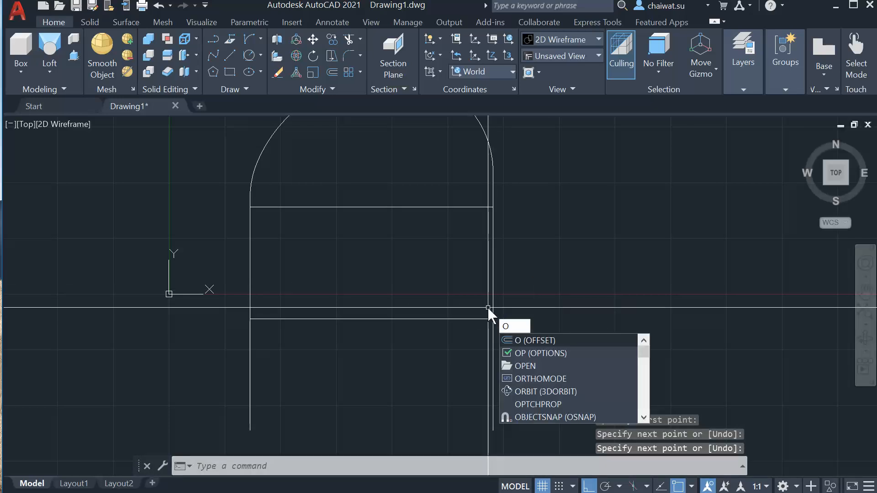
text(ffset)
key(Return)
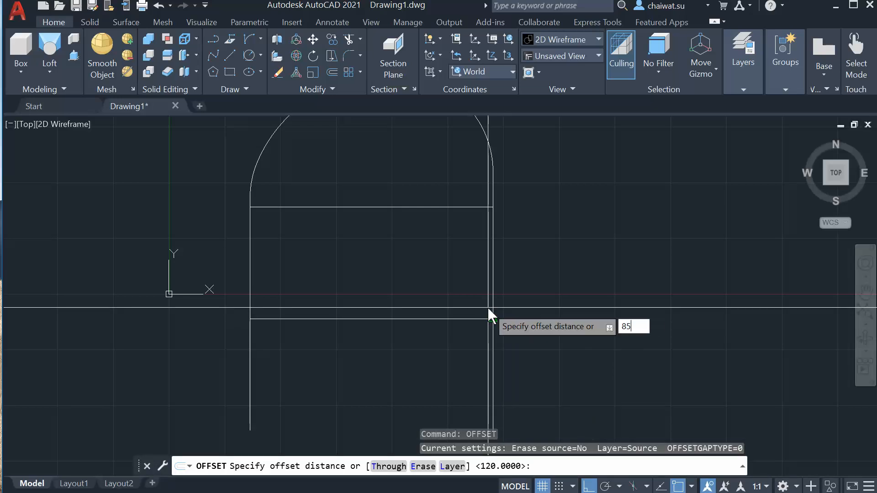
key(Return)
scroll(491, 311, up, 4)
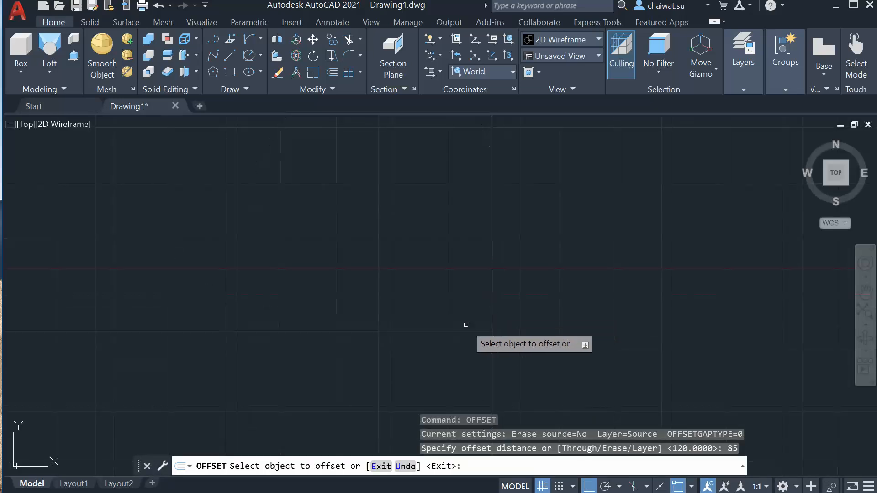
click(455, 330)
scroll(446, 210, down, 5)
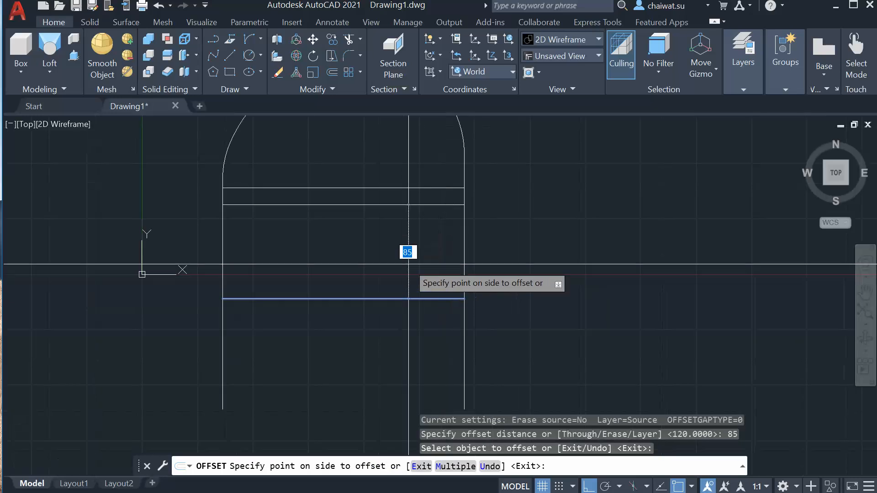
click(390, 222)
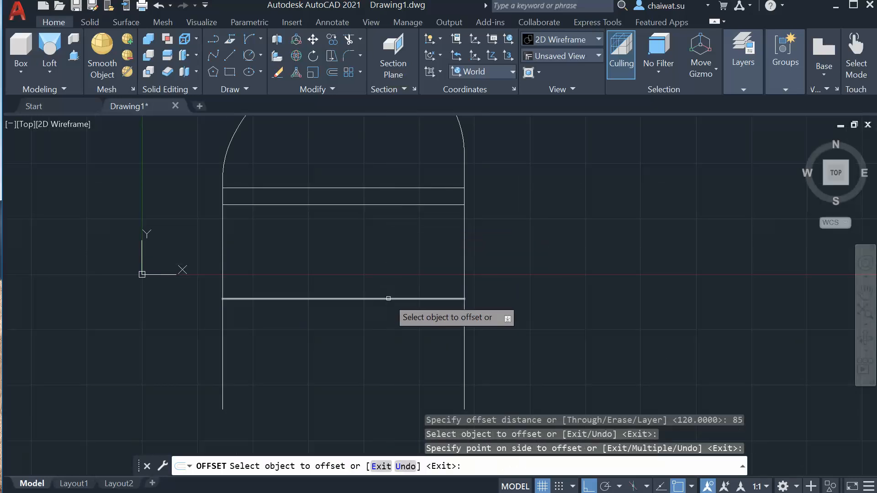
click(388, 298)
click(389, 363)
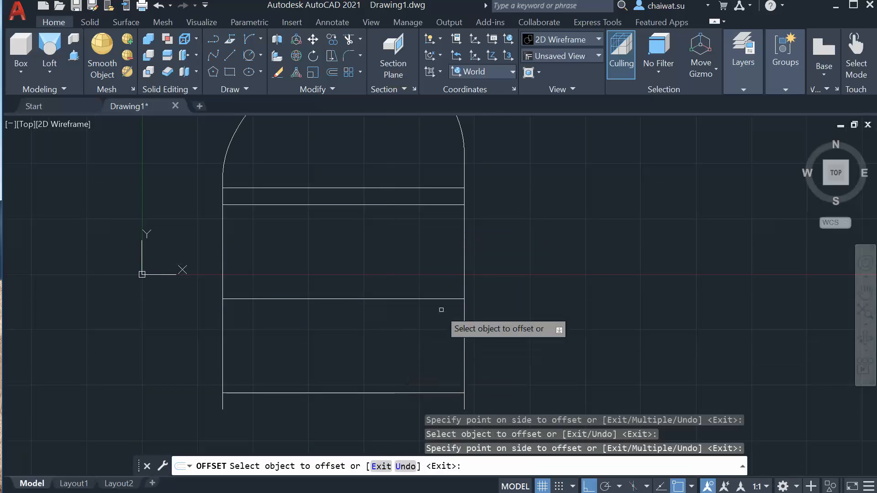
key(Return)
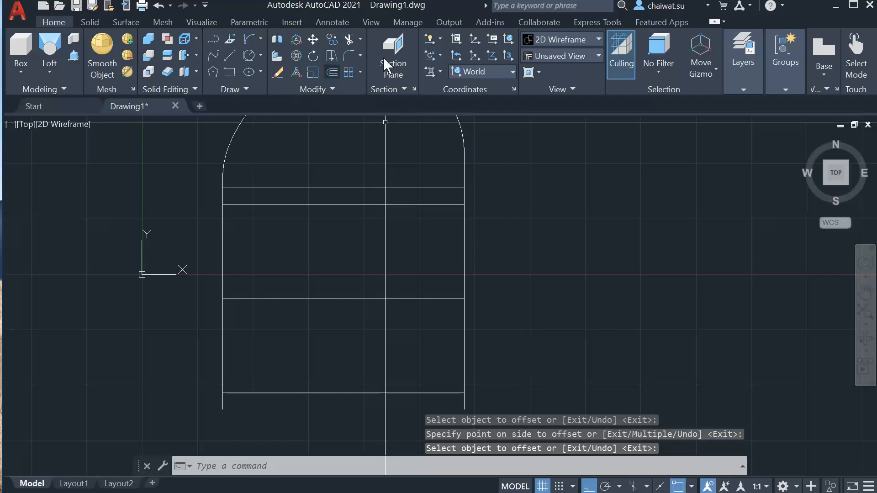
- Add a vertical linear dimension between the upper offset line and the middle line at the right side
click(332, 23)
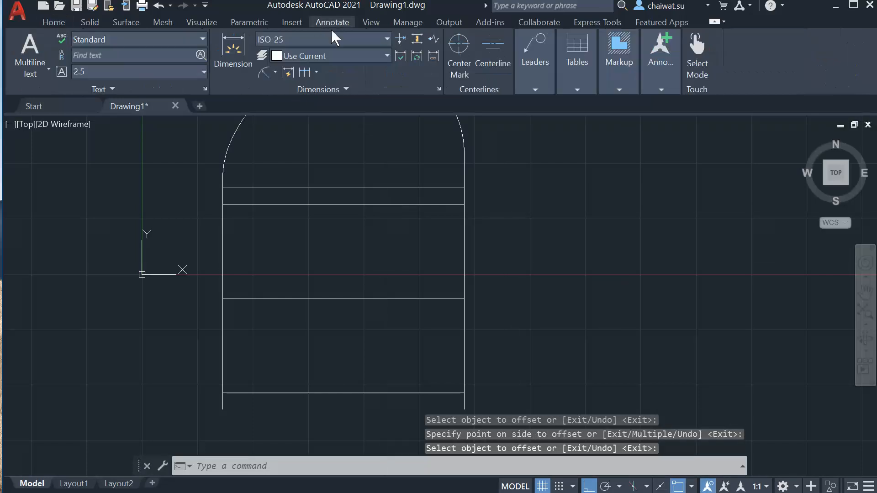
click(276, 73)
click(240, 94)
scroll(428, 197, up, 2)
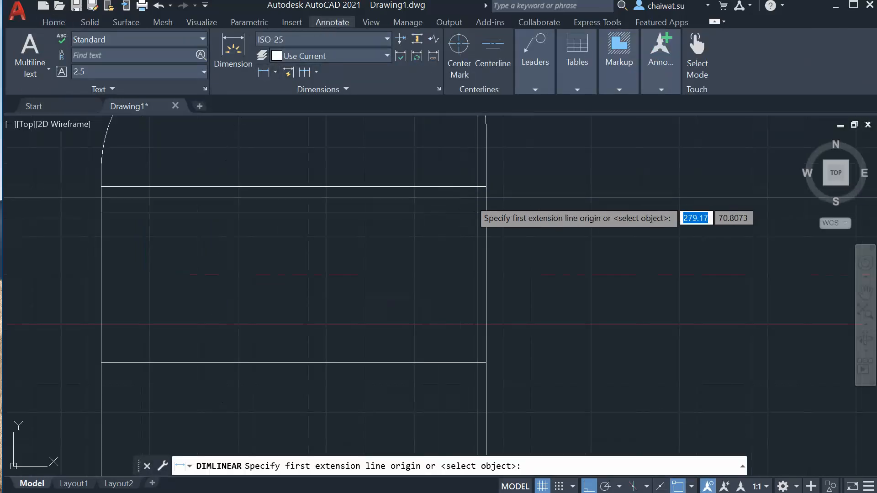
click(486, 213)
click(485, 363)
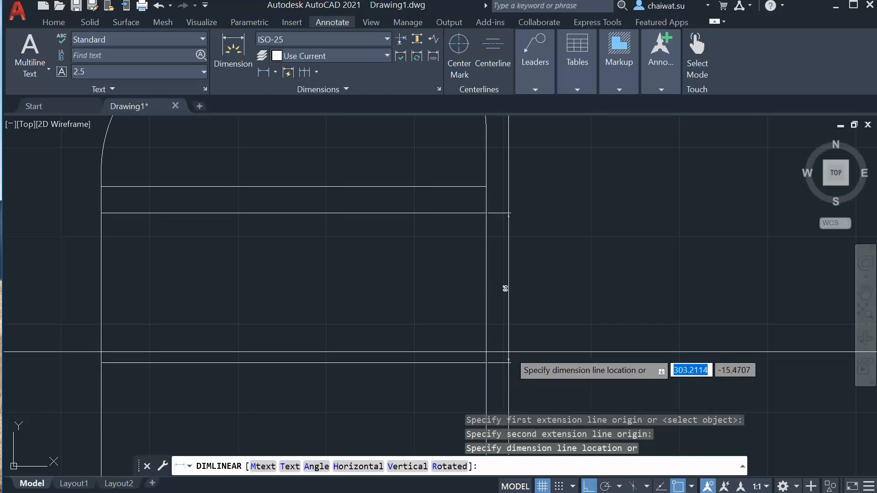
click(508, 352)
scroll(530, 301, up, 6)
scroll(531, 295, down, 4)
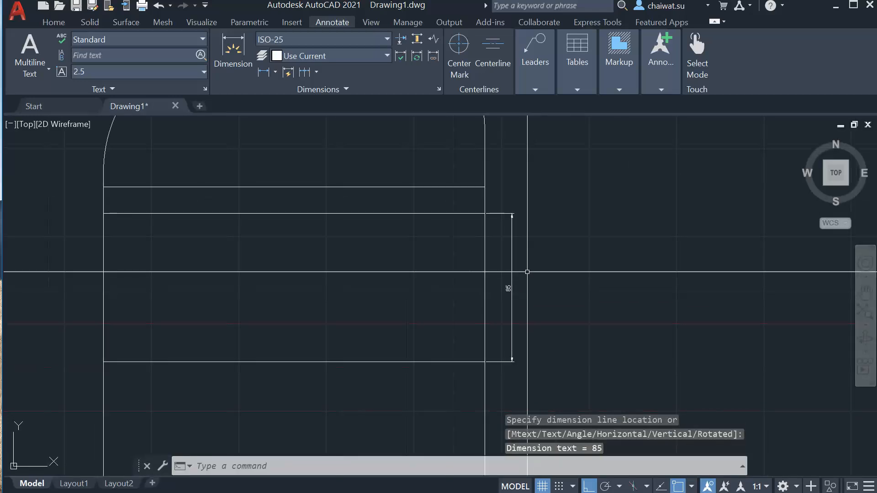
- Delete the linear dimension placed beside the right vertical line
click(503, 298)
key(Delete)
scroll(509, 274, down, 5)
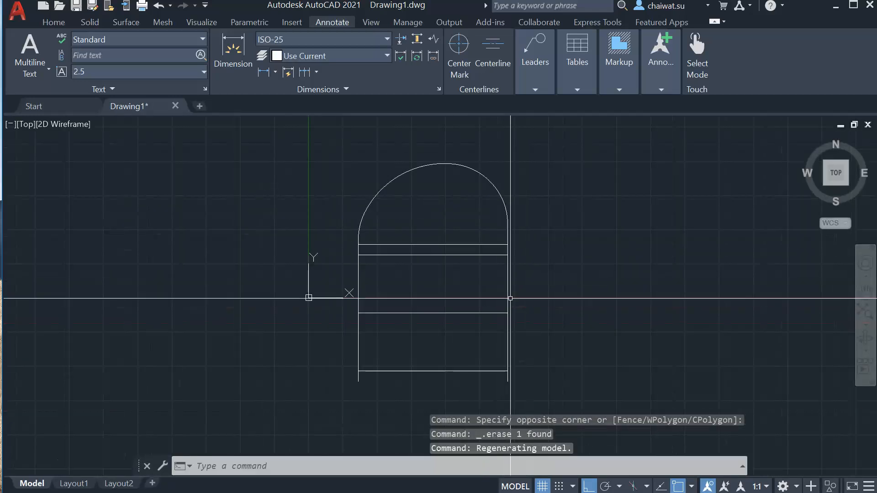
click(53, 23)
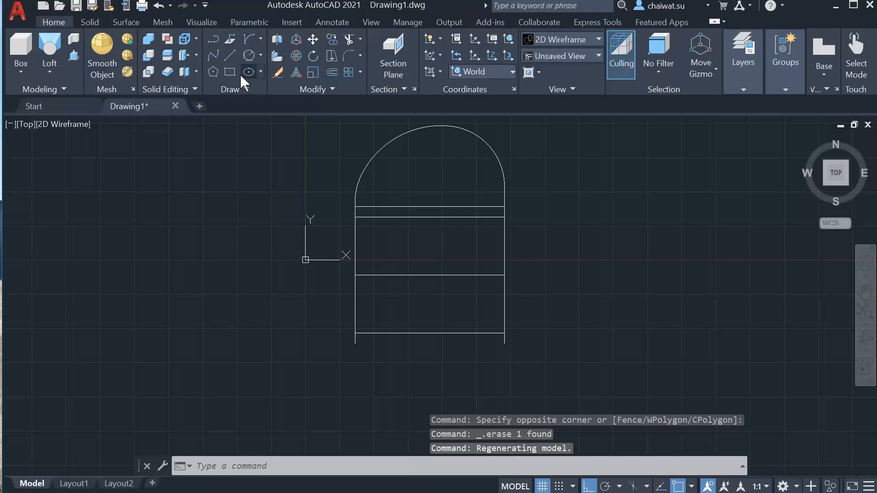
- Draw an ellipse centred on the middle line's midpoint, reaching the 85-unit offset lines and both vertical sides
click(260, 73)
click(223, 95)
scroll(406, 185, up, 2)
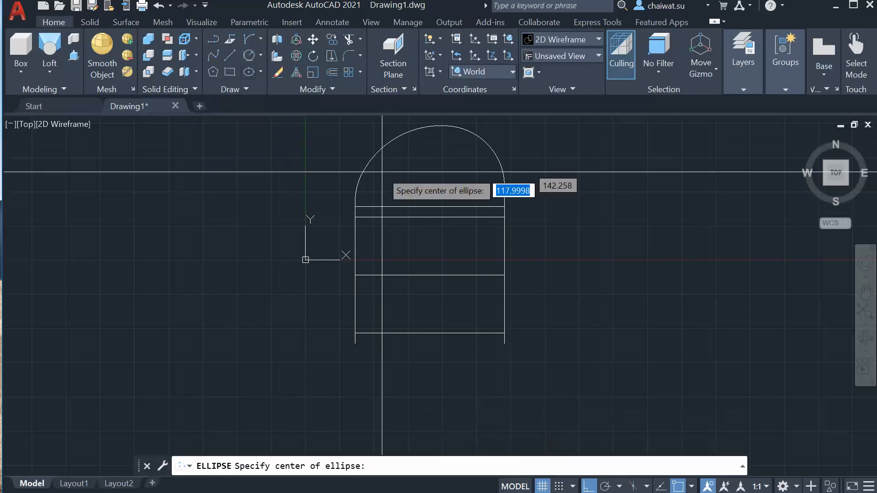
click(440, 326)
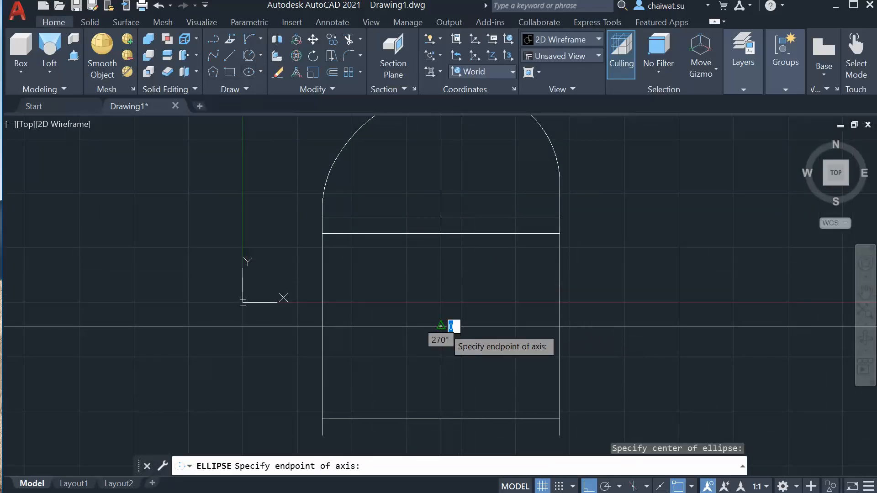
click(338, 314)
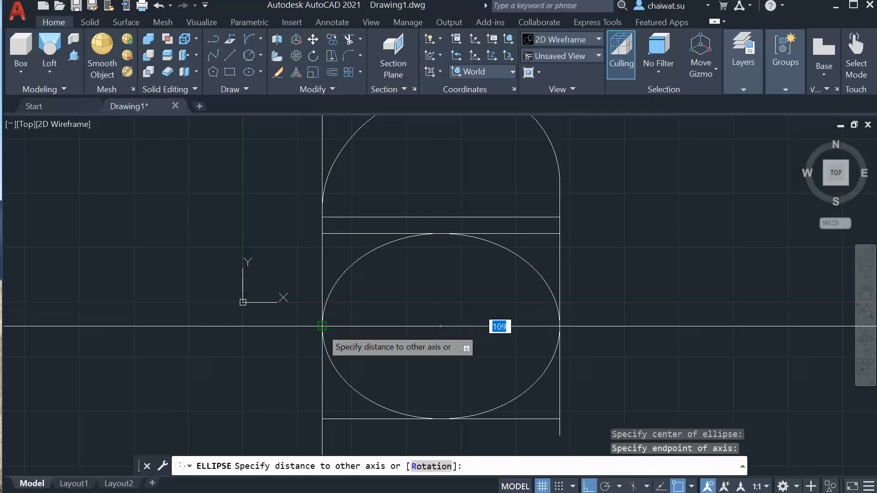
click(322, 326)
scroll(587, 275, down, 2)
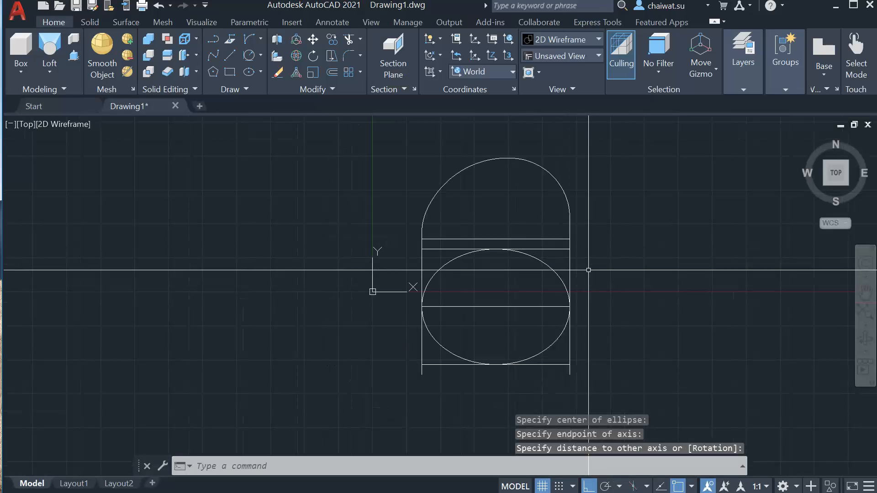
- Delete both 200-unit vertical side lines and the upper and lower offset lines around the ellipse
click(578, 244)
click(574, 254)
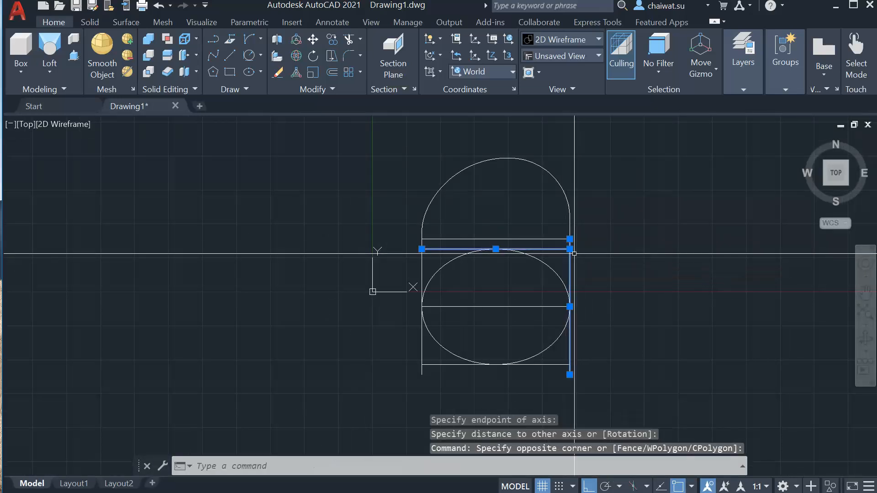
key(Delete)
click(432, 255)
click(400, 259)
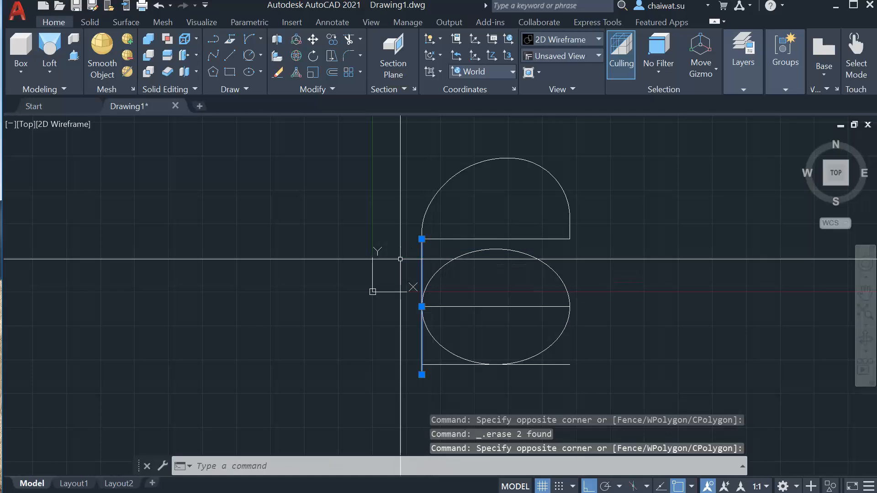
key(Delete)
click(582, 346)
click(566, 368)
key(Delete)
mouse_move(584, 331)
middle_down()
mouse_move(492, 339)
mouse_move(468, 352)
middle_up()
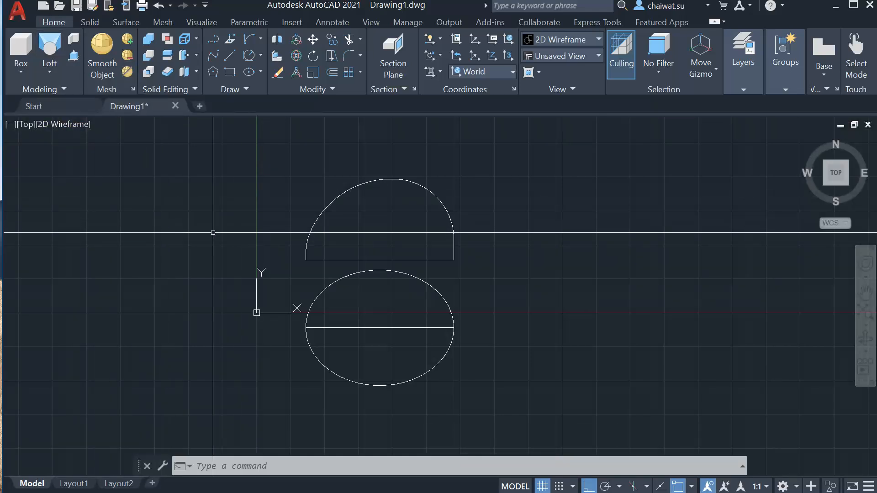
click(50, 71)
click(143, 268)
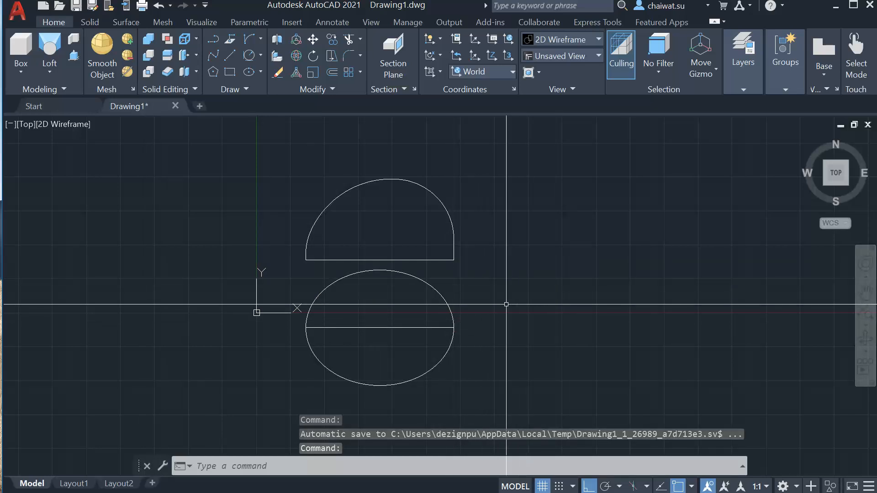
- Trim away the upper half of the ellipse above the horizontal middle line
text(tr)
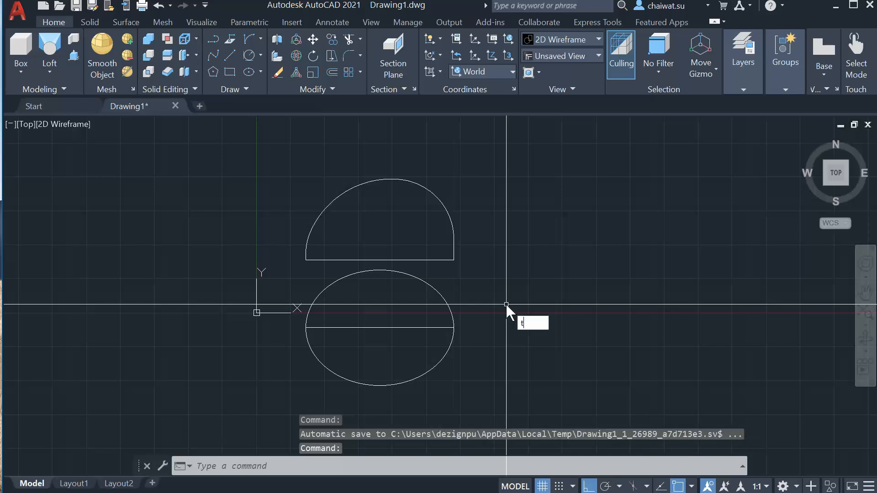
key(Return)
drag(503, 296, 314, 302)
key(Return)
scroll(380, 301, up, 4)
middle_drag(379, 307, 405, 166)
scroll(406, 167, up, 2)
scroll(444, 242, down, 4)
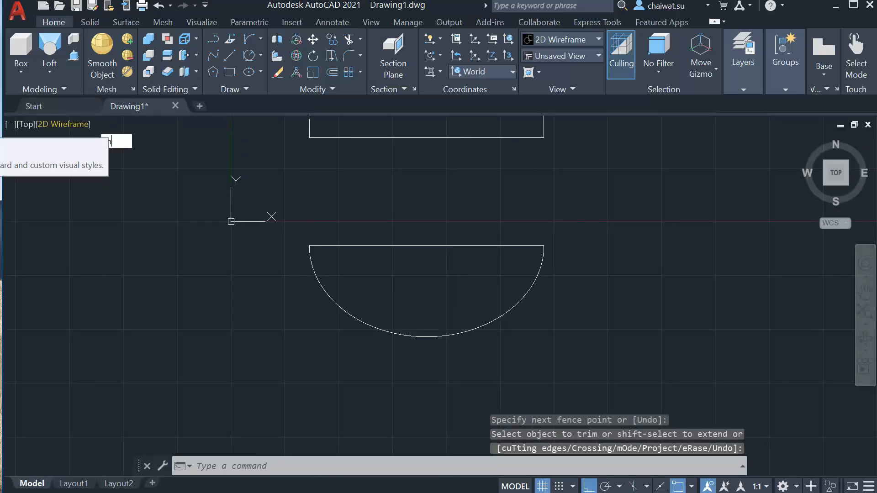
- Mirror the lower half-ellipse about the horizontal line above it, keeping the source object
text(MI)
key(Return)
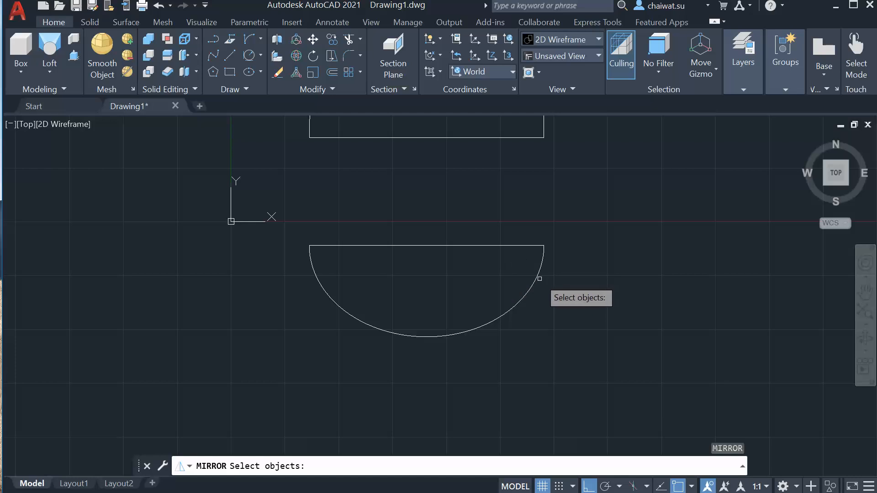
click(537, 279)
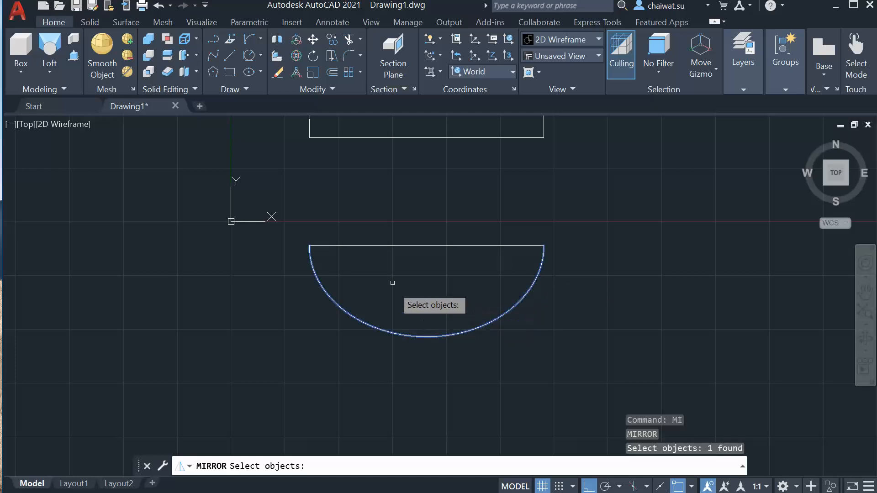
key(Return)
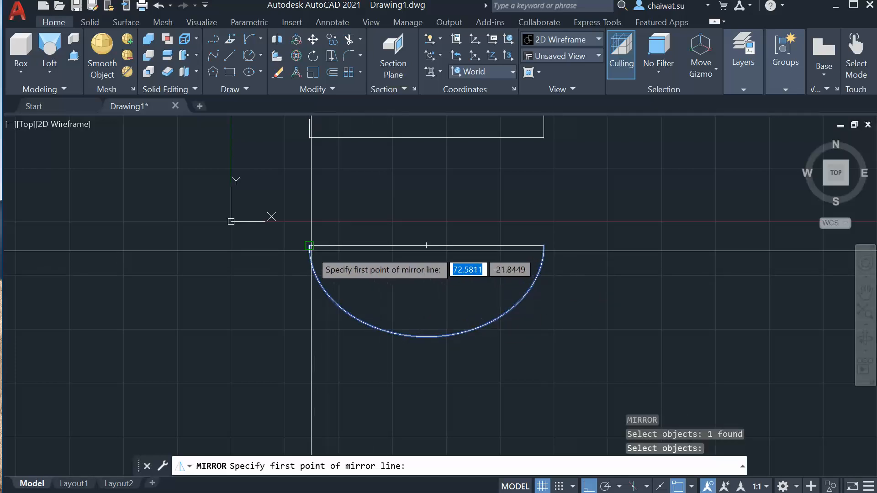
click(310, 247)
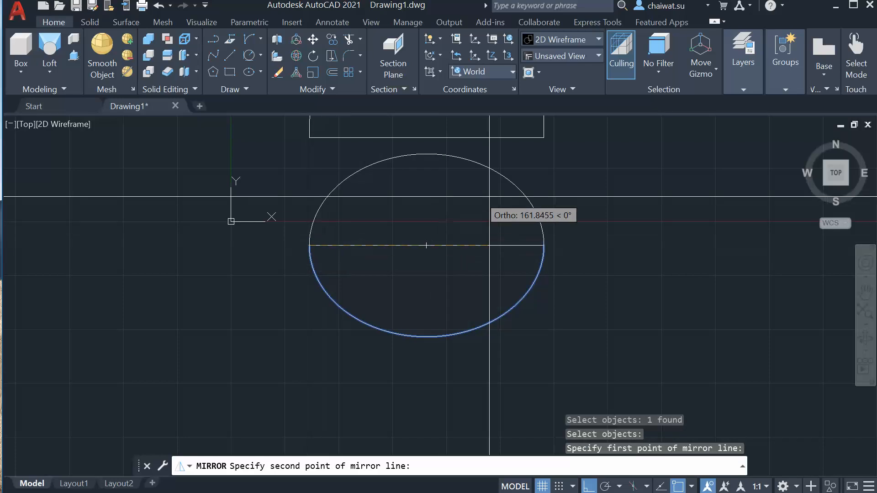
click(634, 223)
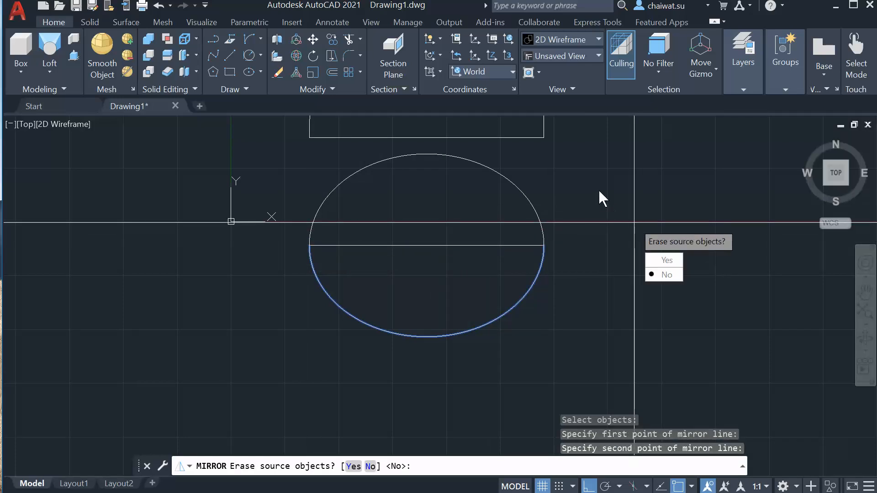
key(Return)
mouse_move(596, 193)
middle_down()
mouse_move(491, 289)
mouse_move(508, 309)
mouse_move(515, 304)
middle_up()
scroll(513, 292, down, 3)
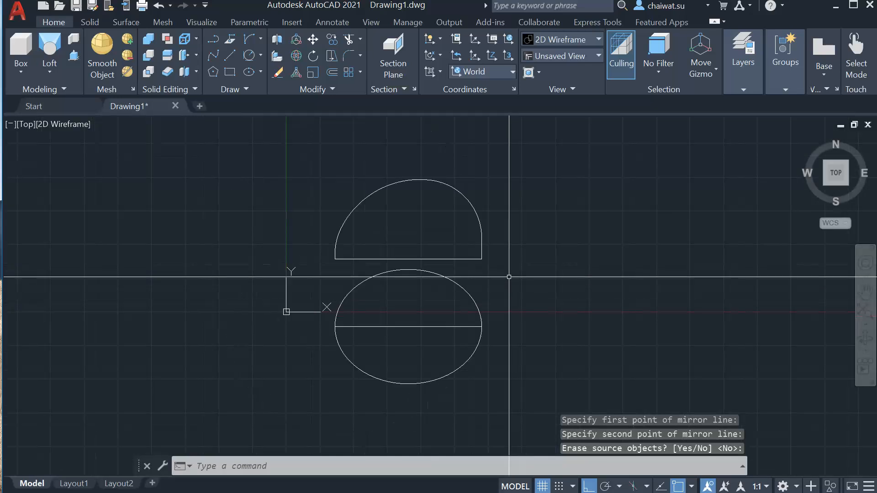
- Draw a vertical centre line from the ellipse's lowest point up past the top of the dome
scroll(489, 274, up, 1)
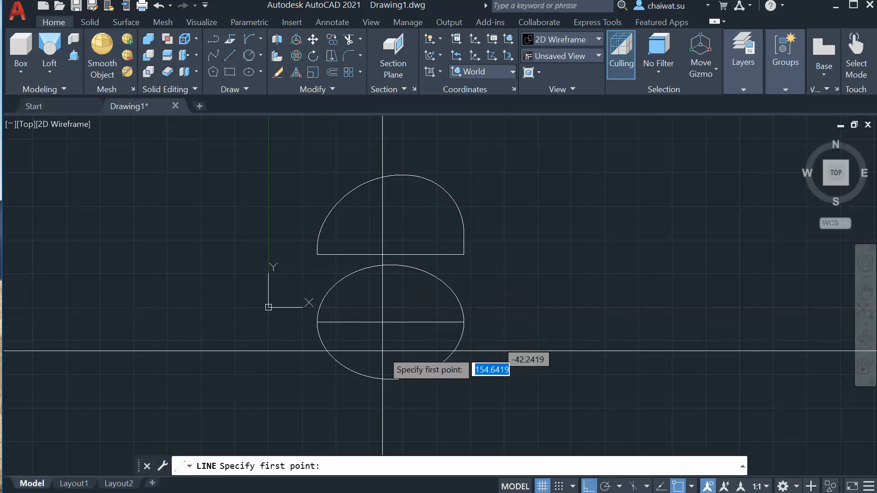
click(391, 378)
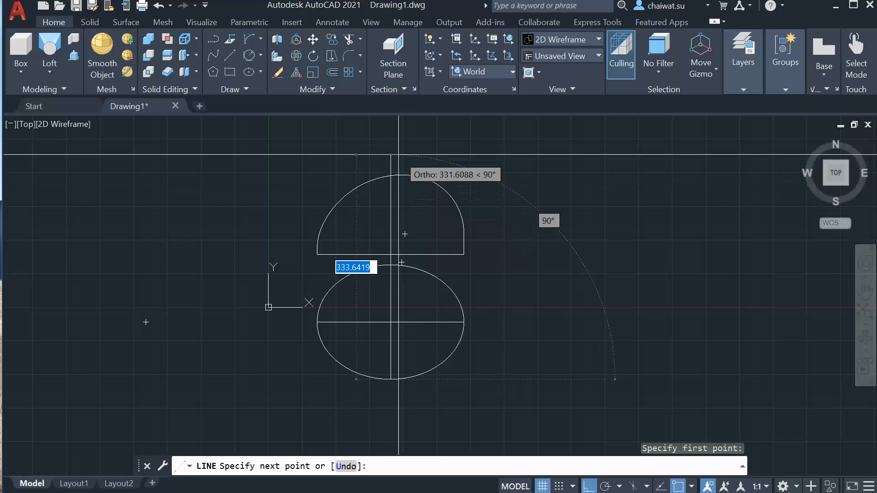
click(391, 134)
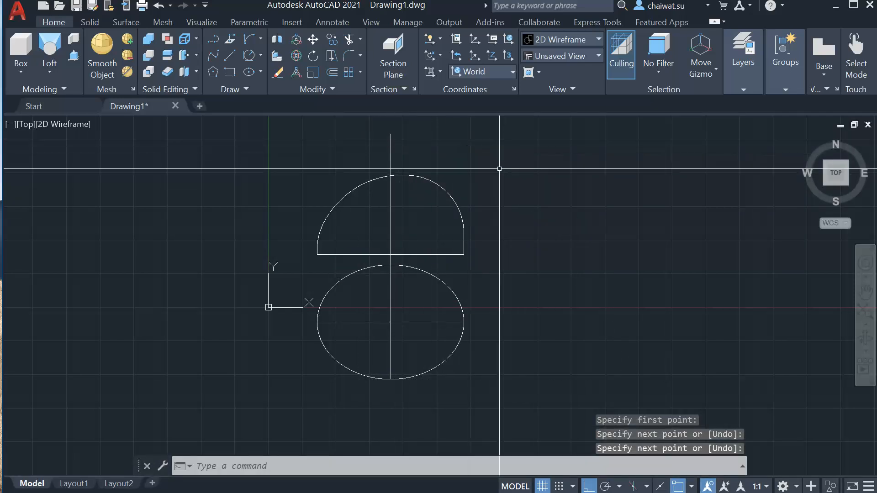
- Offset the vertical centre line at 35-unit spacing to make two parallel lines on each side
key(Return)
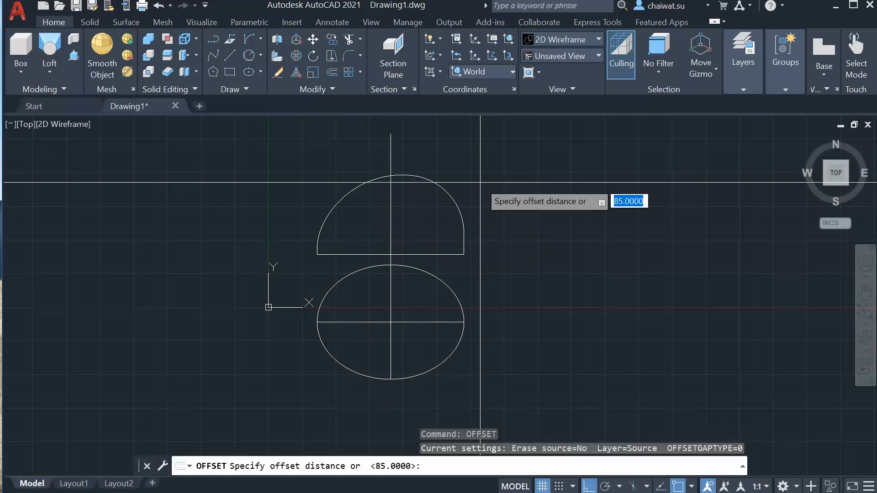
key(Return)
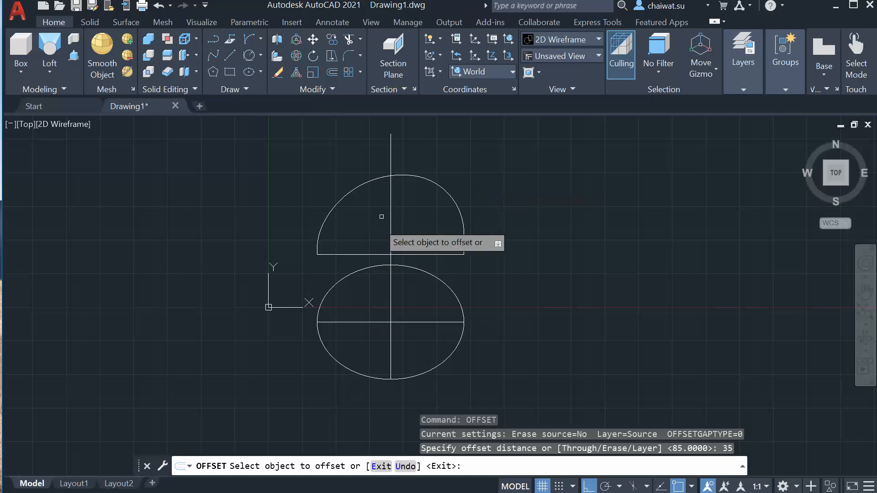
click(391, 203)
click(365, 218)
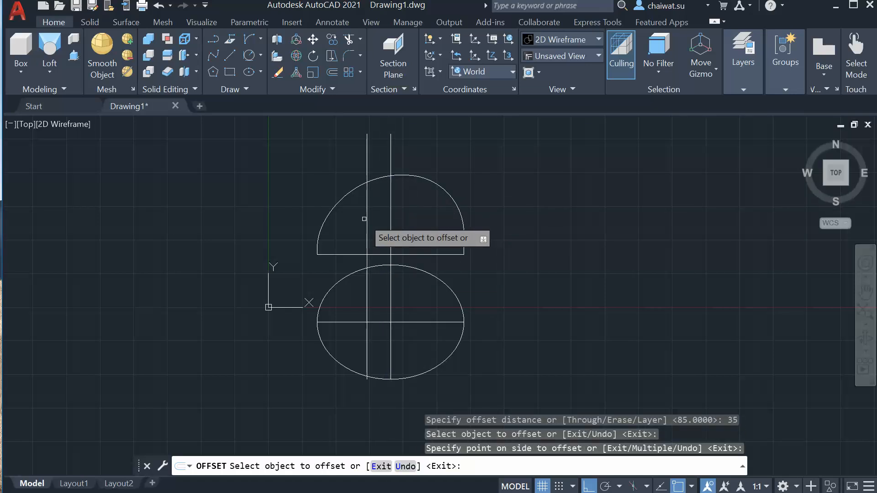
click(367, 218)
click(356, 224)
click(391, 220)
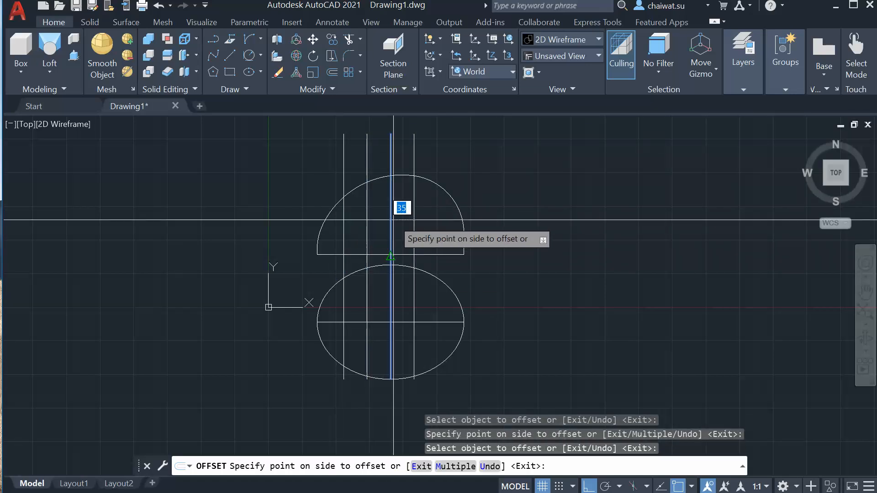
click(424, 219)
click(441, 224)
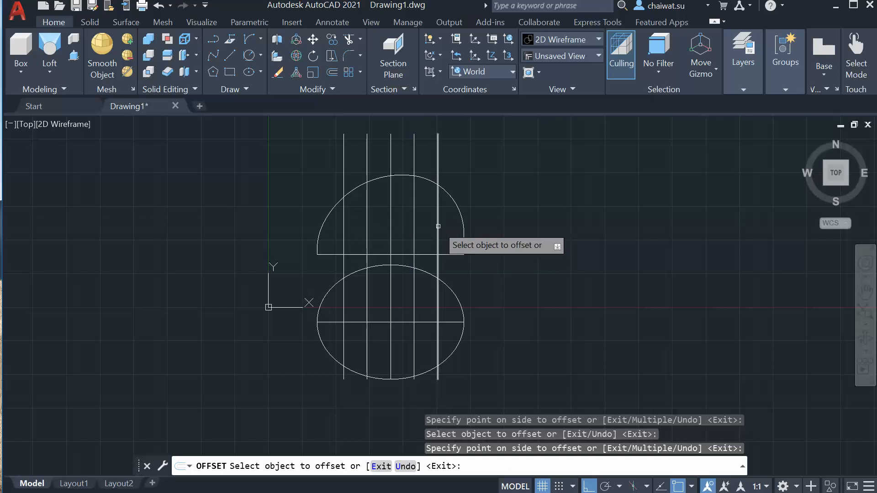
- Offset the rightmost vertical line another 35 units to the right
click(438, 226)
click(493, 232)
scroll(492, 235, up, 4)
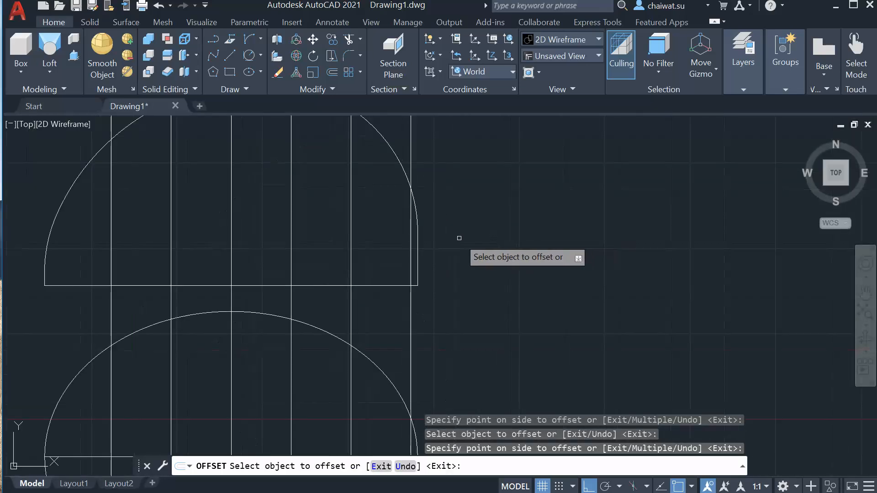
scroll(430, 222, up, 2)
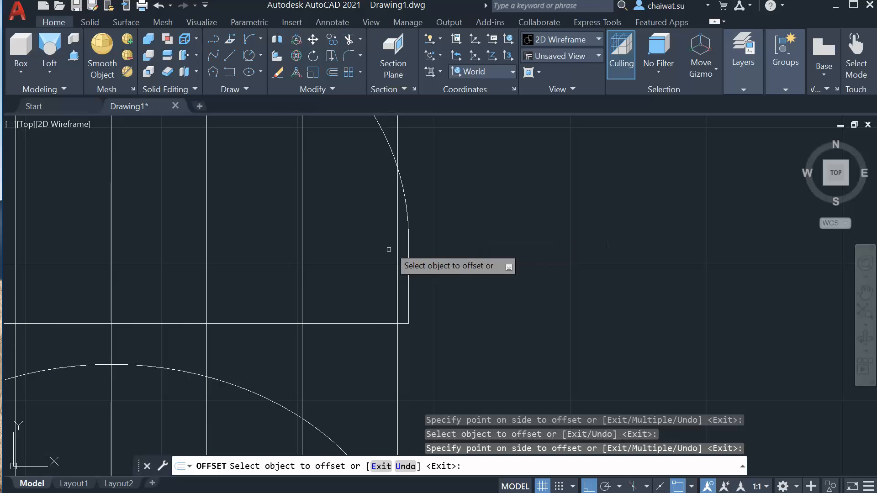
scroll(452, 219, down, 3)
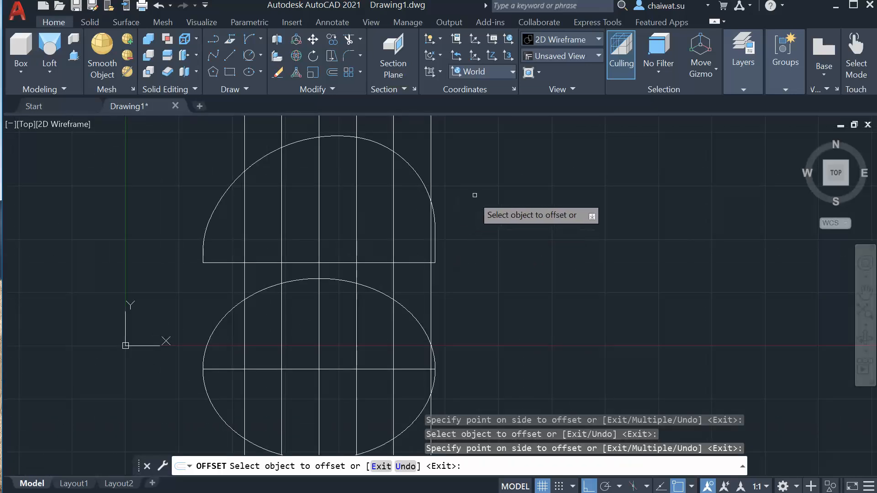
key(Return)
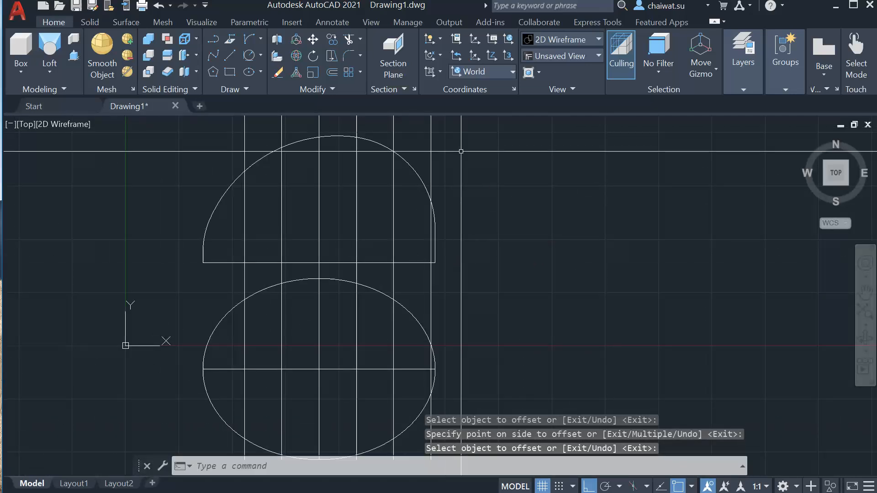
- Delete the outermost vertical offset line near the dome's right edge
click(433, 150)
click(429, 151)
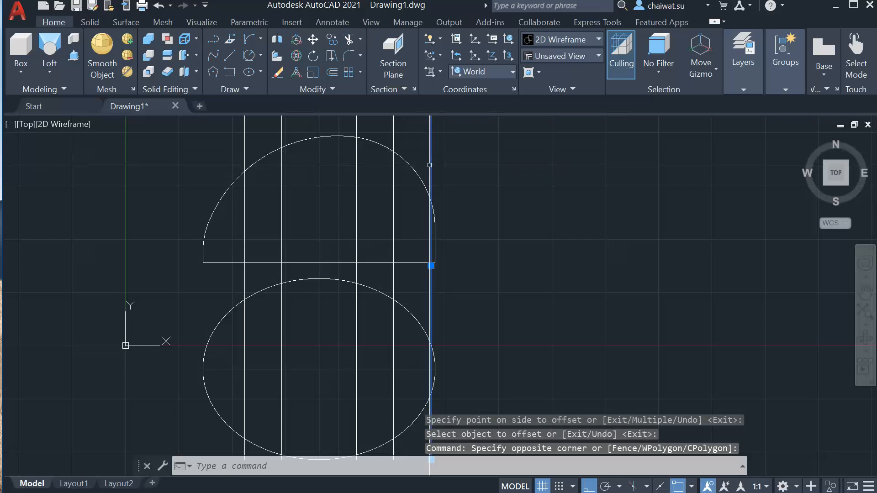
key(Delete)
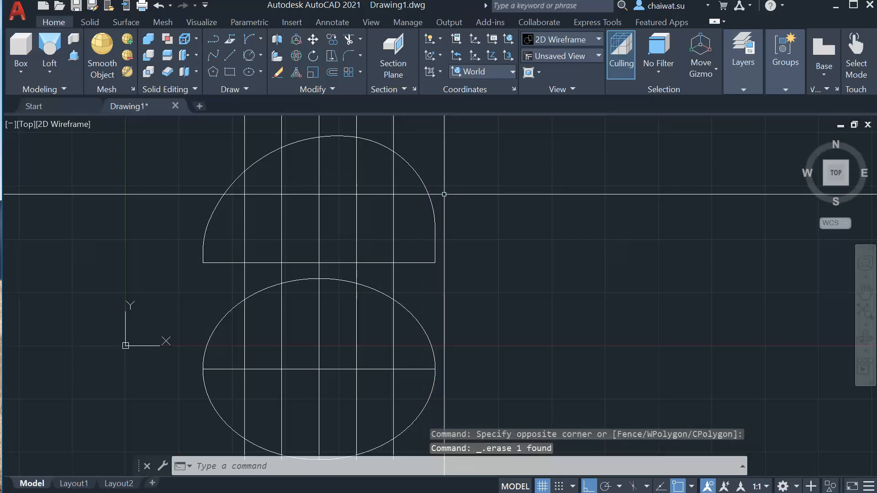
- Offset the rightmost remaining vertical line 32 units to the right
text(o)
key(Return)
text(32)
key(Return)
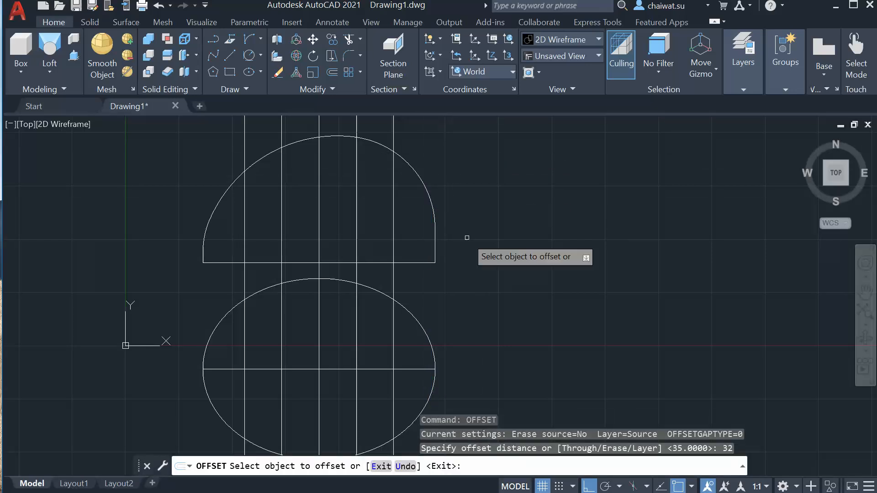
click(396, 219)
click(460, 211)
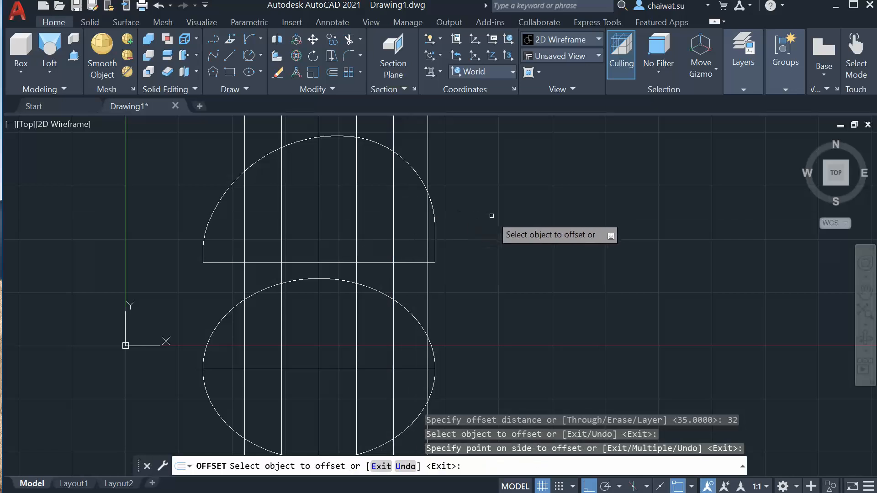
key(Return)
scroll(502, 222, down, 2)
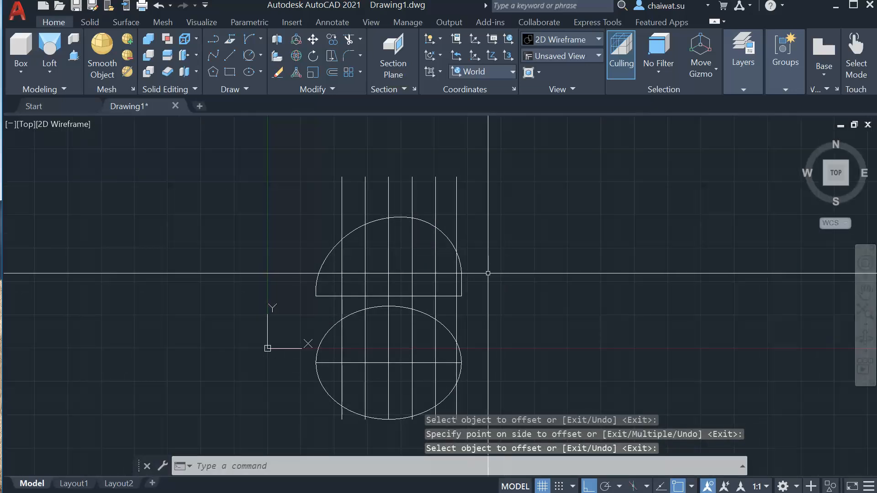
- Trim the vertical lines above the dome and between the dome's base and the ellipse
text(tr)
key(Return)
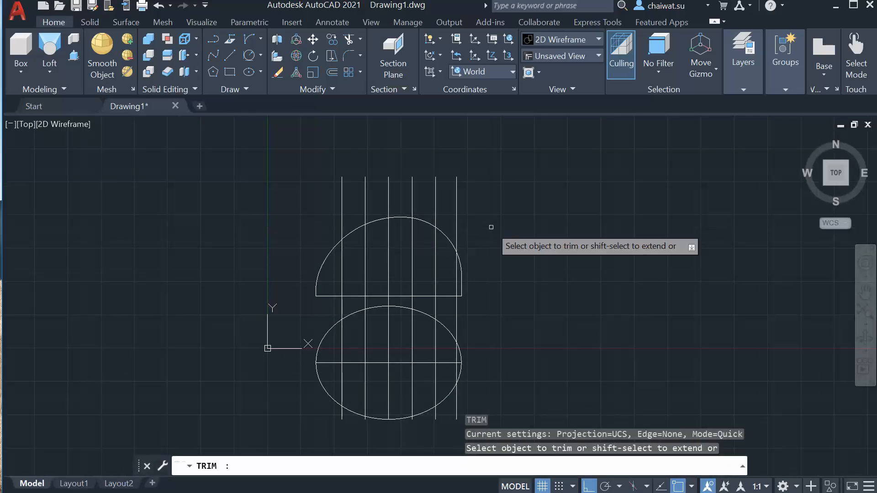
click(488, 183)
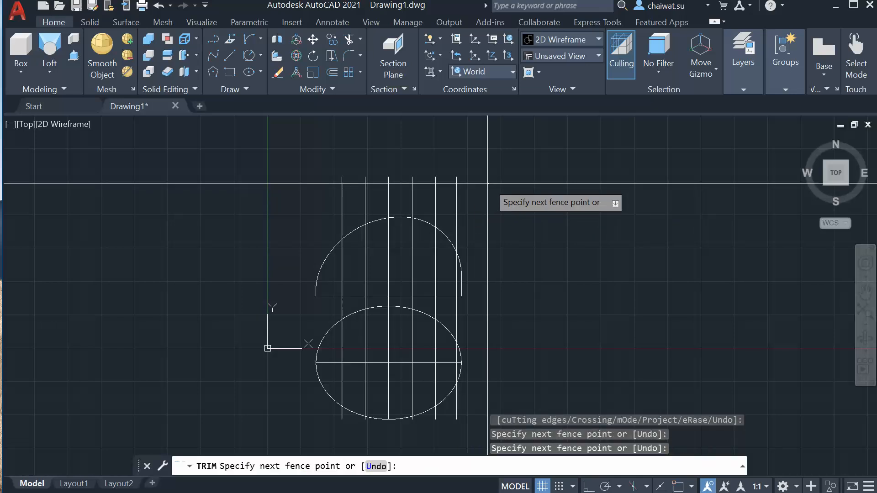
click(286, 185)
key(Return)
click(271, 301)
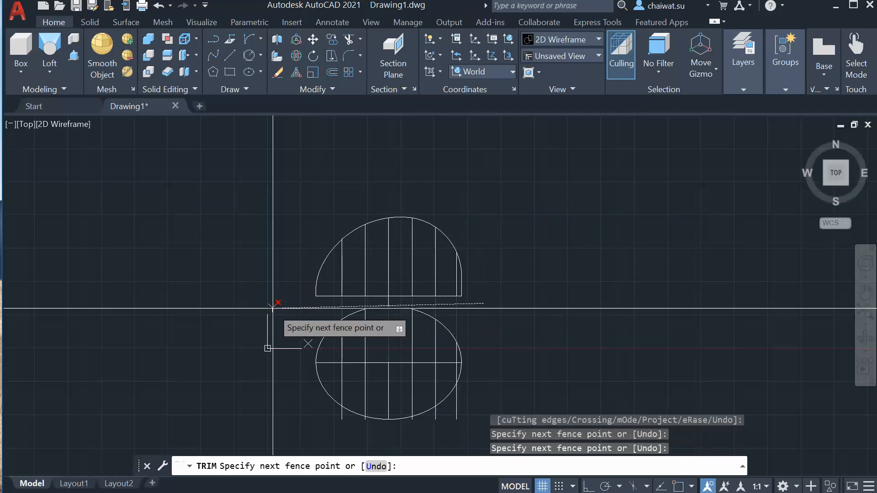
key(Return)
- Trim the ends of the vertical lines that extend below the ellipse
mouse_move(422, 336)
middle_down()
mouse_move(418, 309)
mouse_move(441, 211)
middle_up()
scroll(523, 293, up, 2)
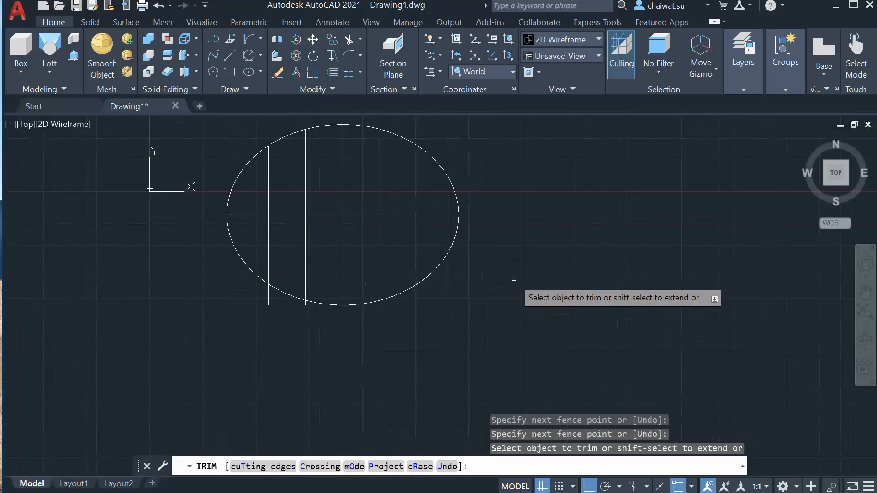
click(458, 283)
click(386, 305)
key(Return)
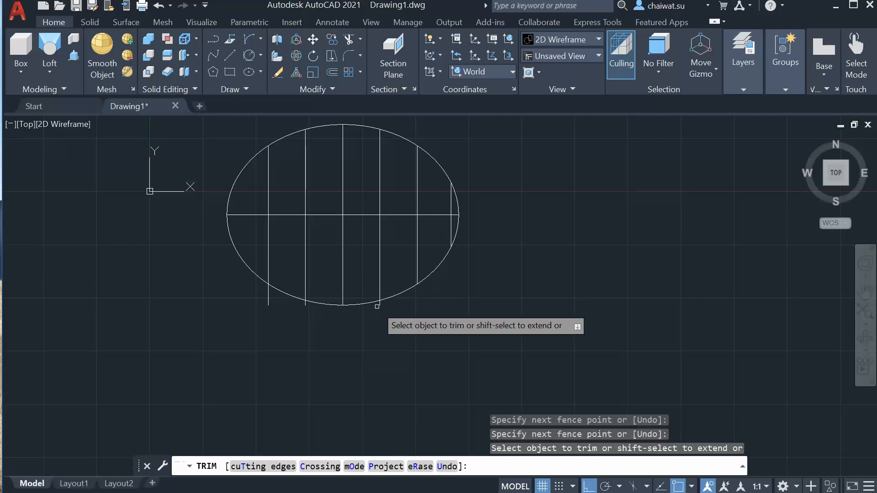
scroll(370, 315, up, 2)
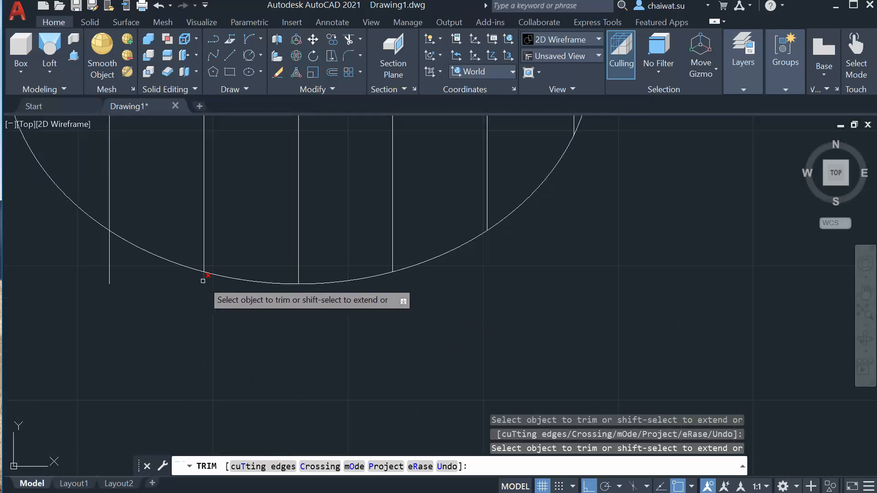
scroll(265, 241, down, 3)
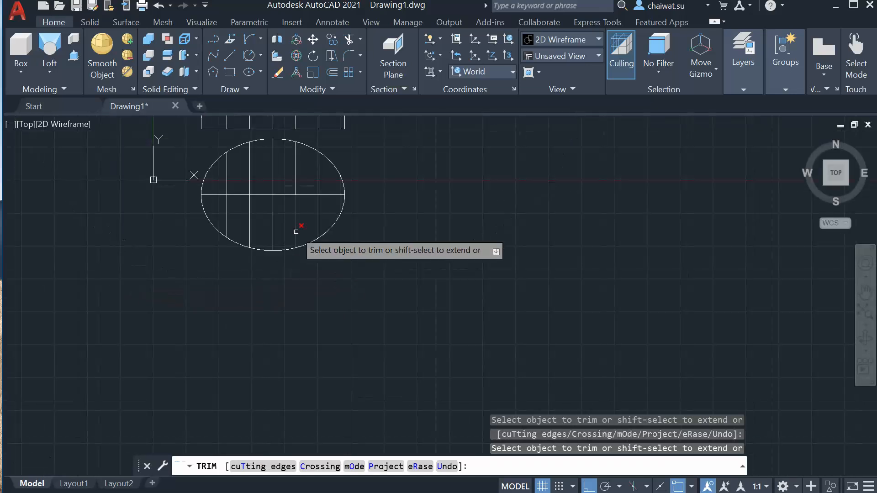
middle_drag(312, 222, 418, 342)
key(Return)
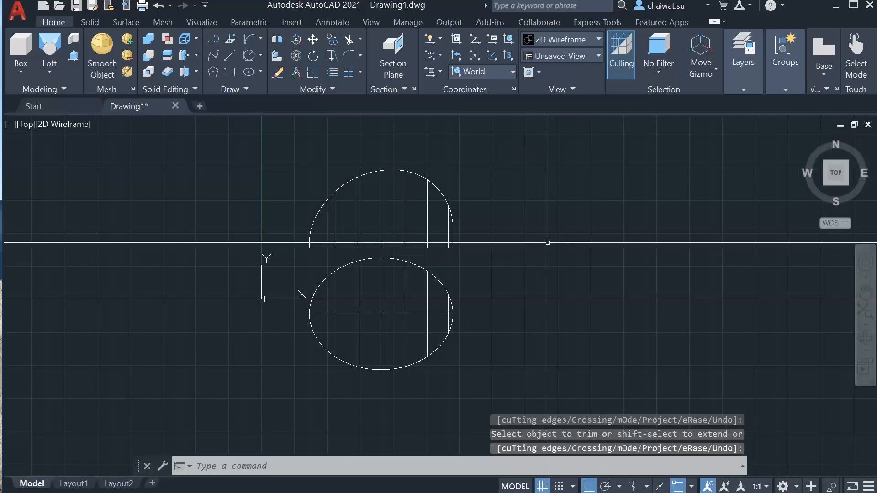
middle_drag(560, 238, 562, 231)
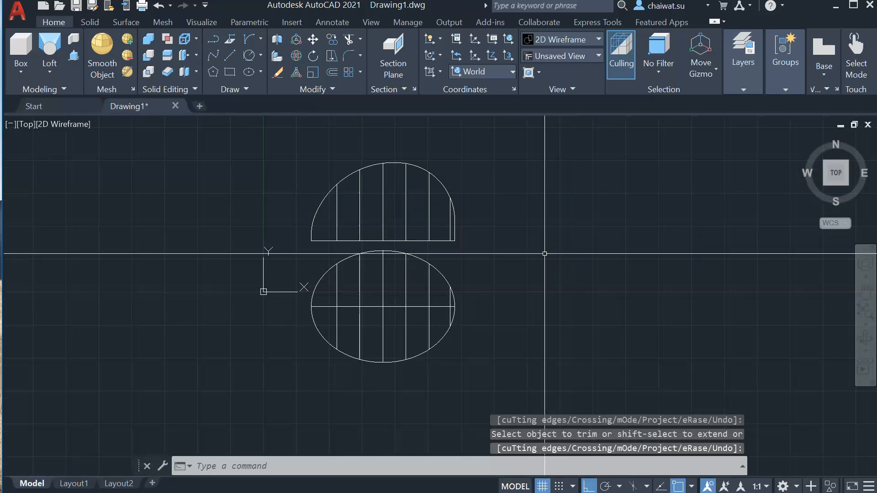
- Draw a chain of straight lines joining the upper endpoints of the six vertical lines along the dome's curve
scroll(428, 137, up, 4)
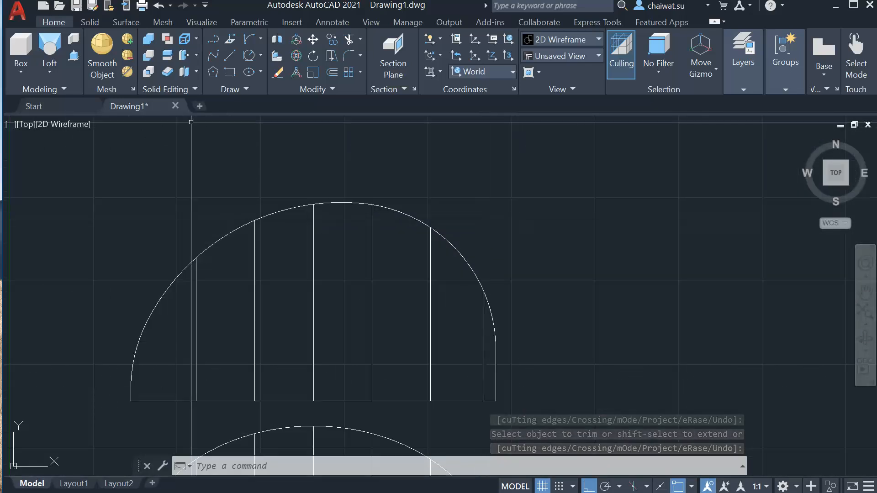
click(230, 56)
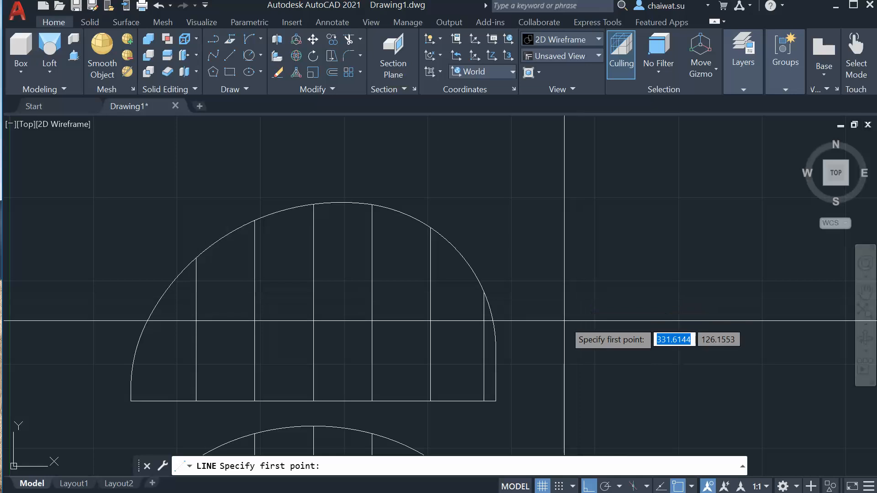
middle_drag(570, 321, 579, 299)
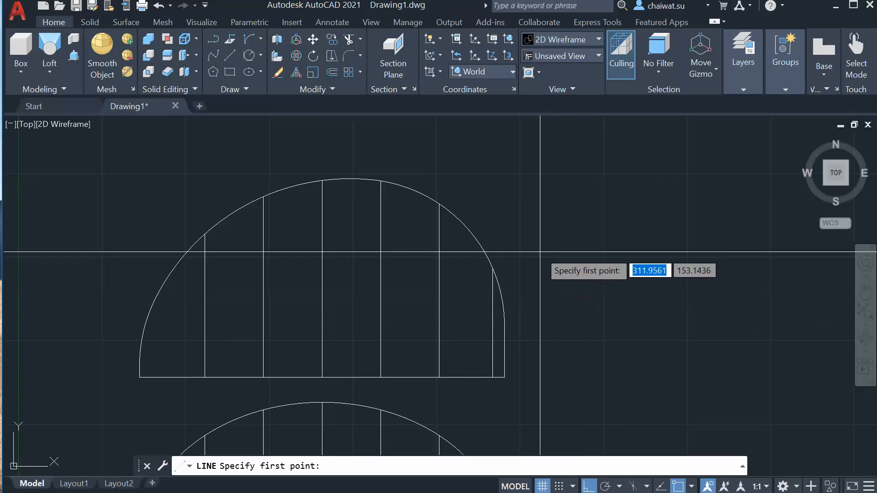
middle_drag(526, 268, 549, 271)
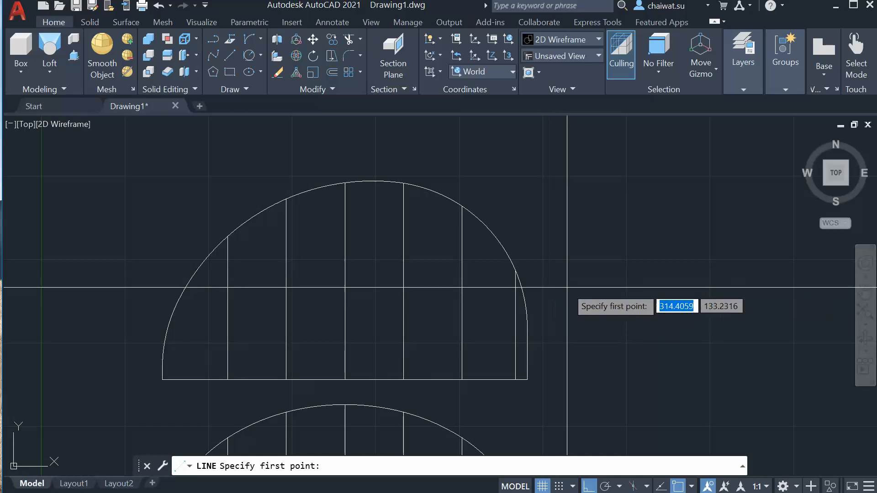
scroll(543, 264, up, 3)
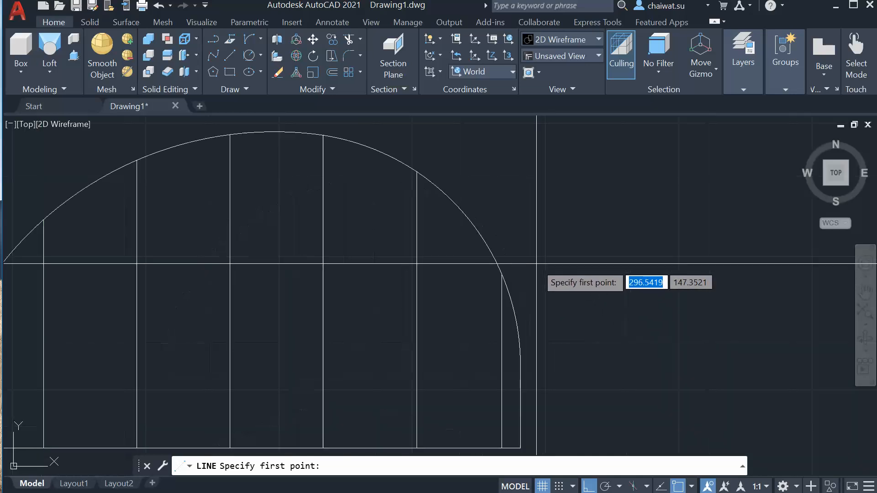
click(501, 274)
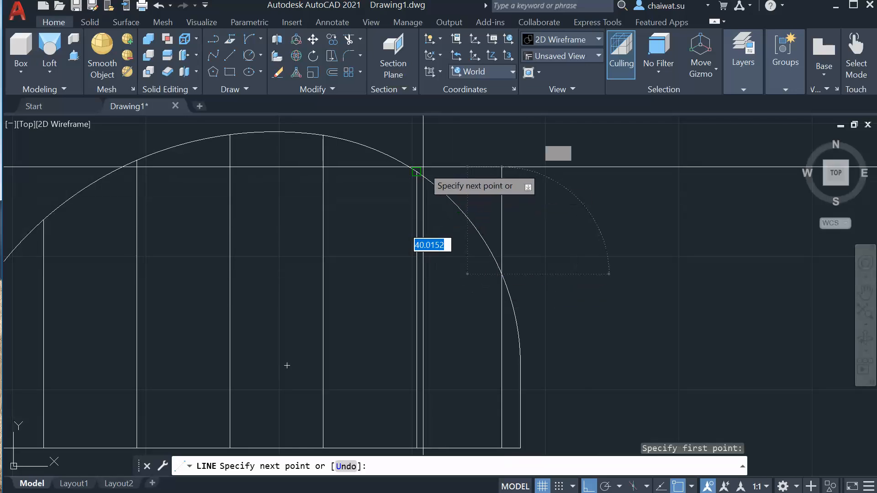
click(323, 135)
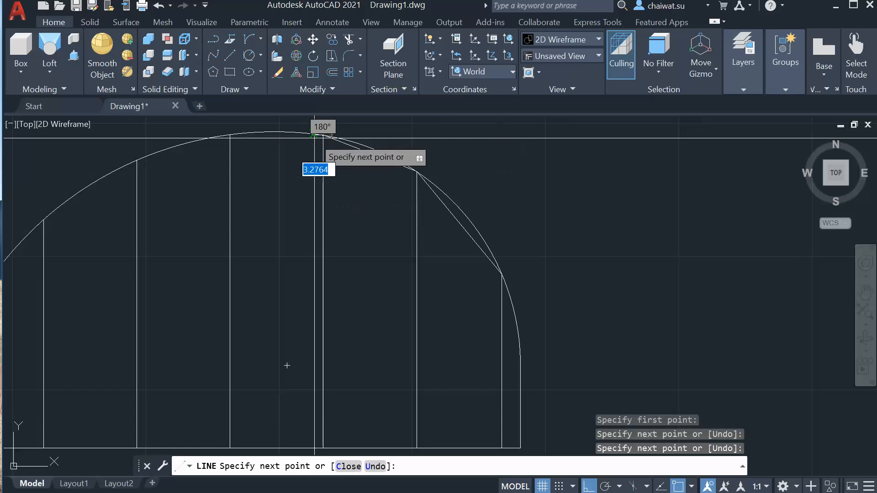
click(229, 135)
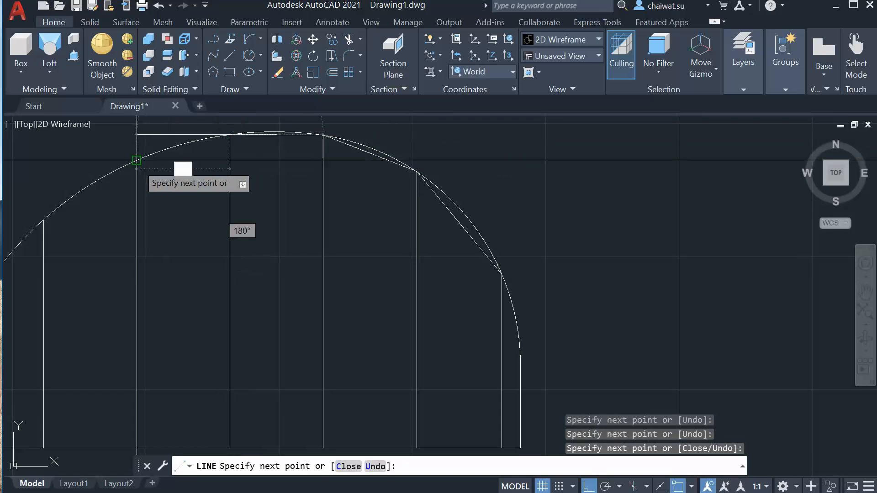
click(137, 160)
click(44, 222)
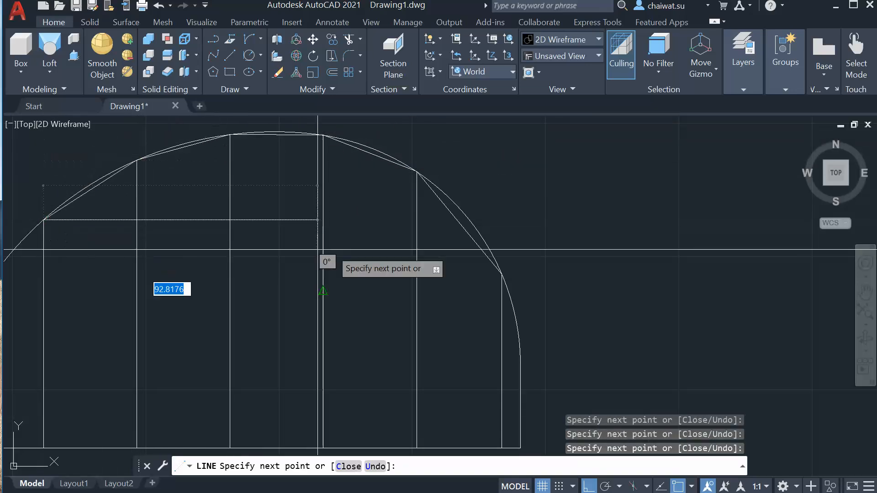
scroll(404, 246, down, 2)
key(Escape)
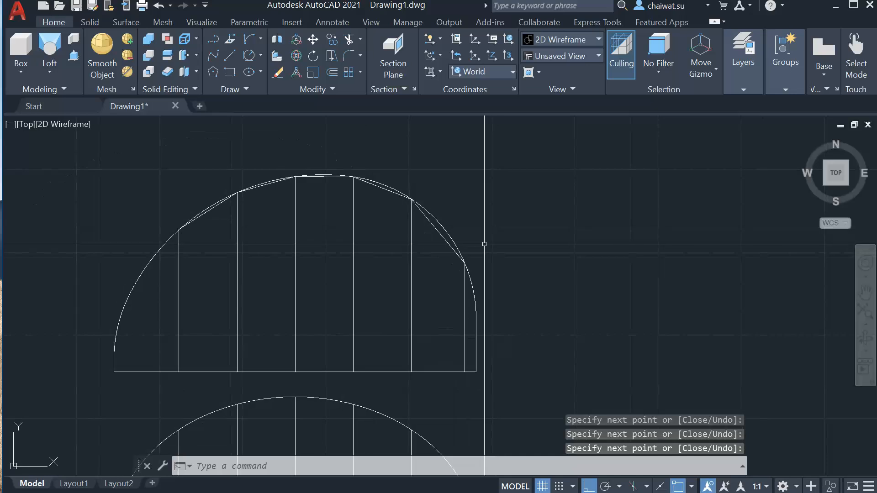
- Move the ellipse with its inner lines 170 units straight down, away from the dome
scroll(470, 255, down, 2)
scroll(542, 229, down, 2)
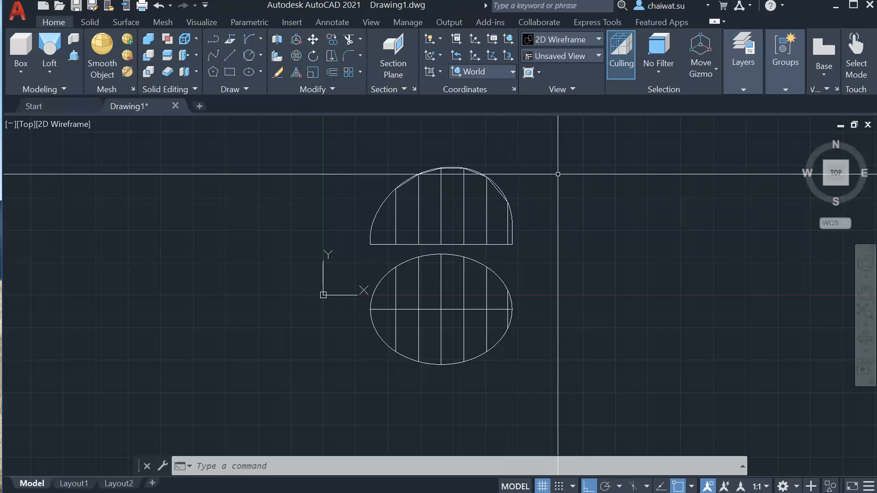
click(542, 255)
click(328, 374)
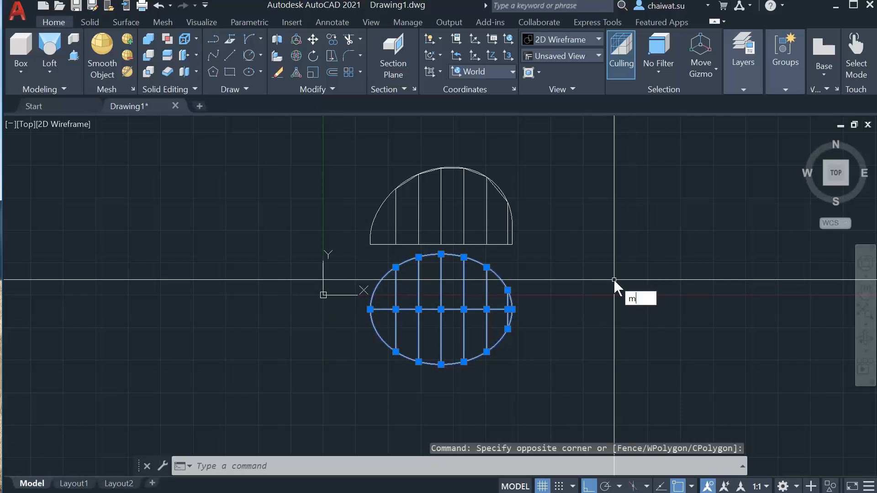
key(Return)
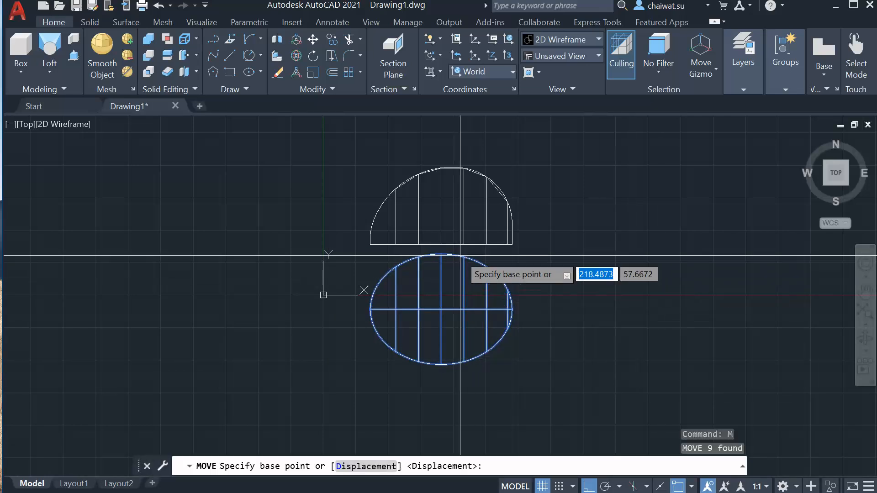
click(441, 254)
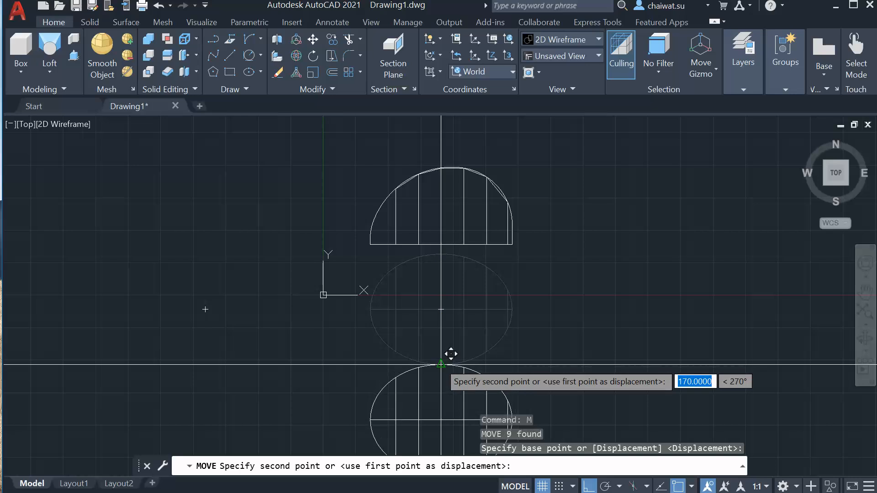
click(448, 358)
middle_drag(612, 292, 553, 272)
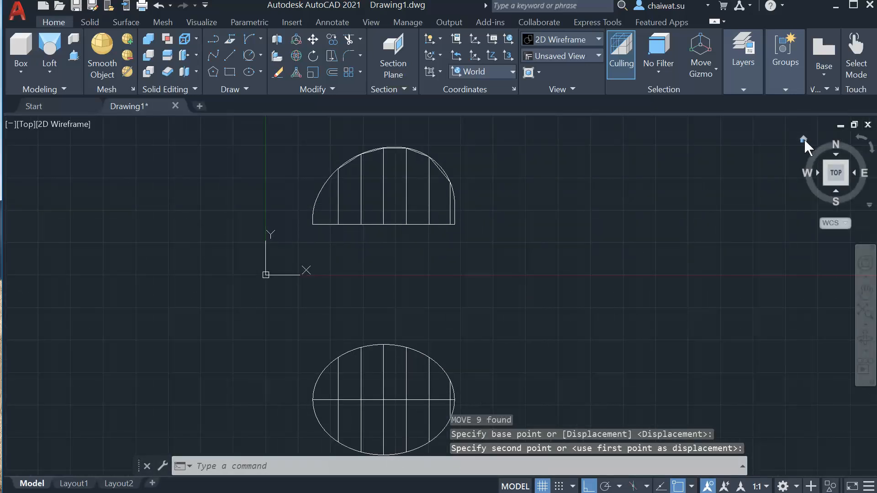
- Switch to the isometric home view and 3D Rotate the whole dome profile 90° about the X axis so it stands upright
click(803, 139)
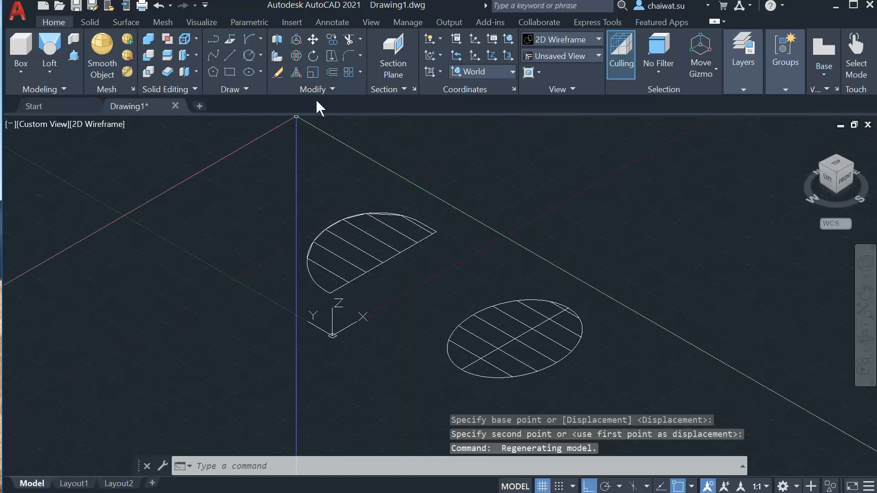
click(470, 166)
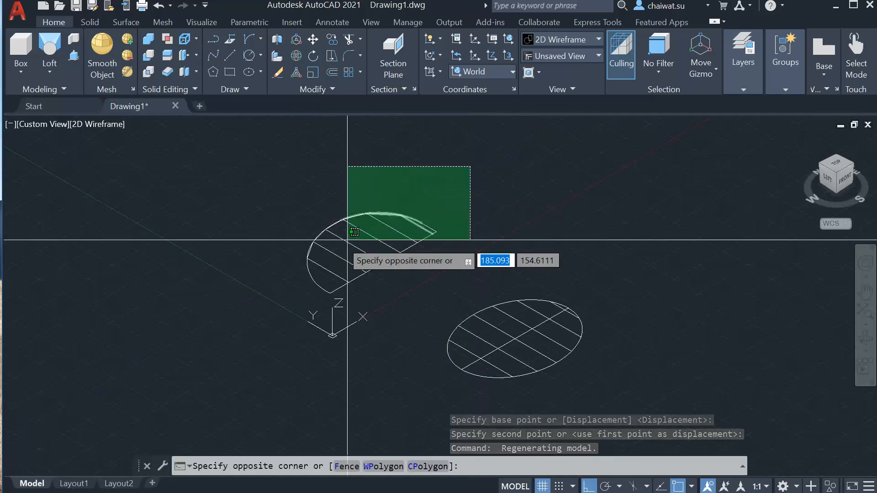
click(257, 300)
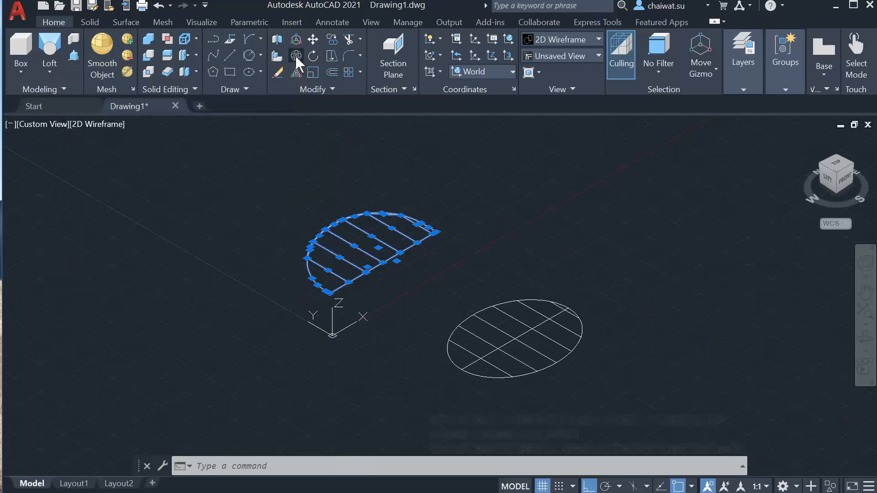
click(296, 56)
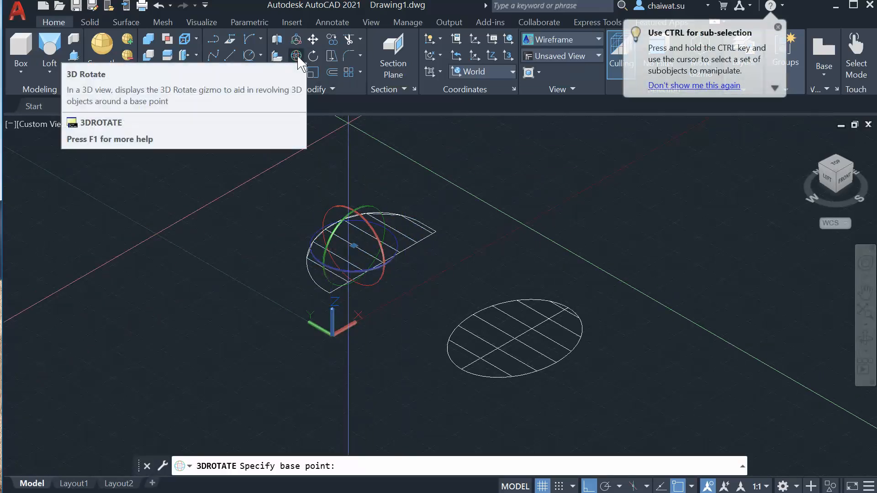
scroll(404, 185, up, 2)
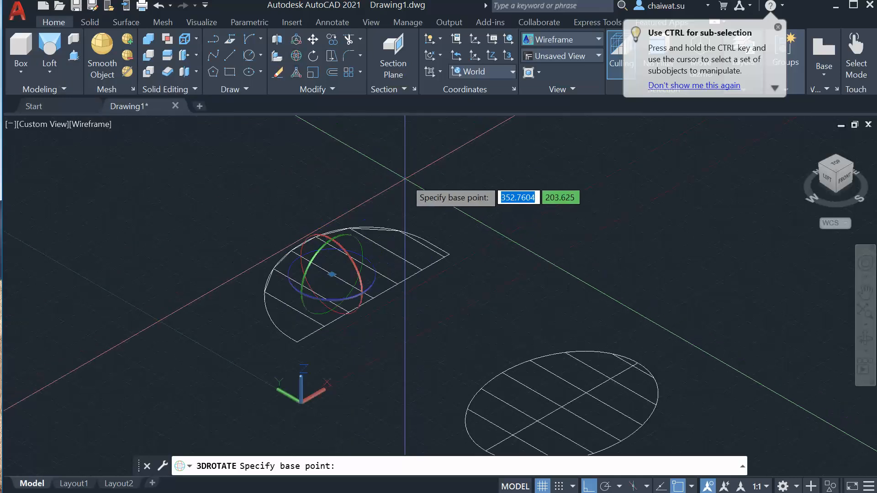
middle_drag(361, 219, 418, 183)
scroll(418, 182, up, 2)
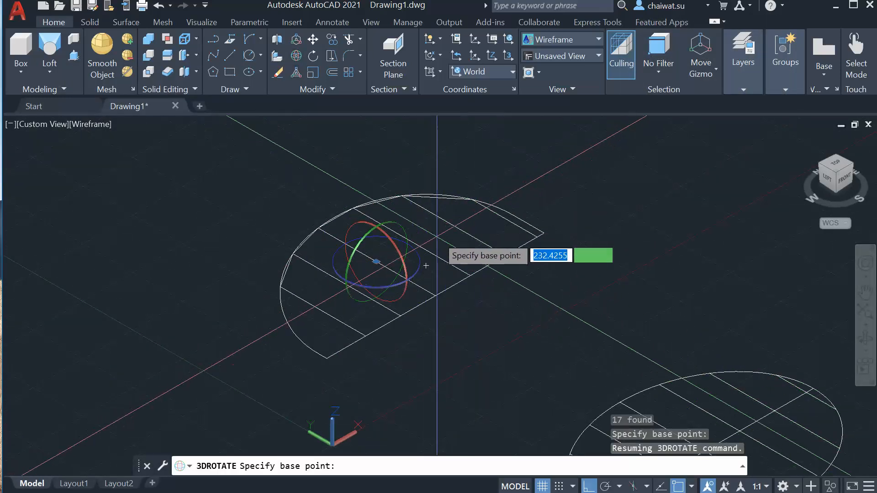
middle_drag(446, 242, 451, 216)
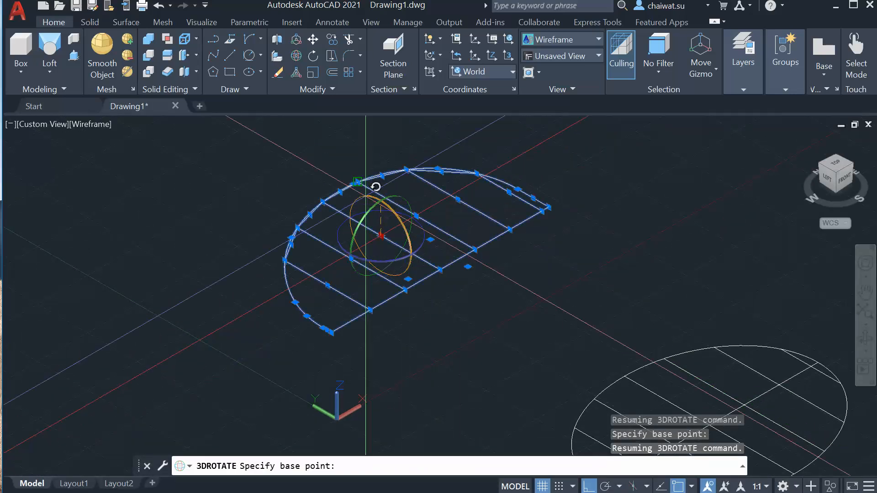
click(368, 201)
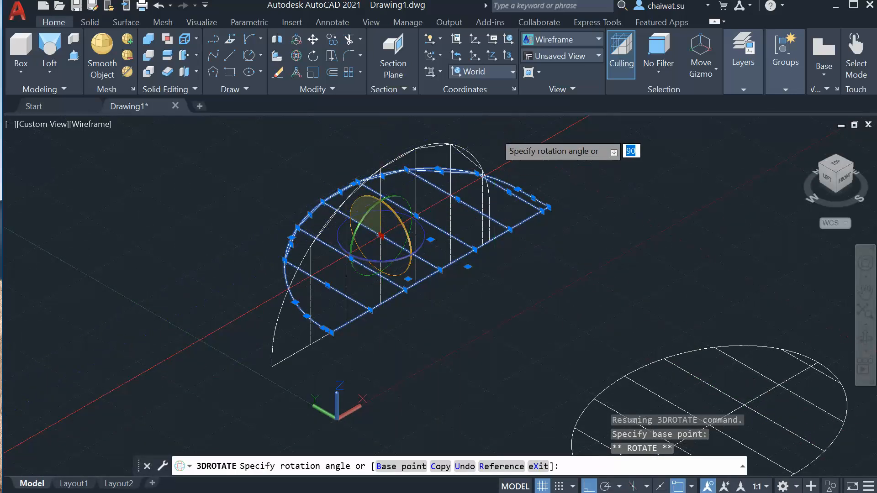
click(490, 135)
- Move the whole upright dome profile from its lower corner to the matching end of the ellipse's long centre line
click(506, 130)
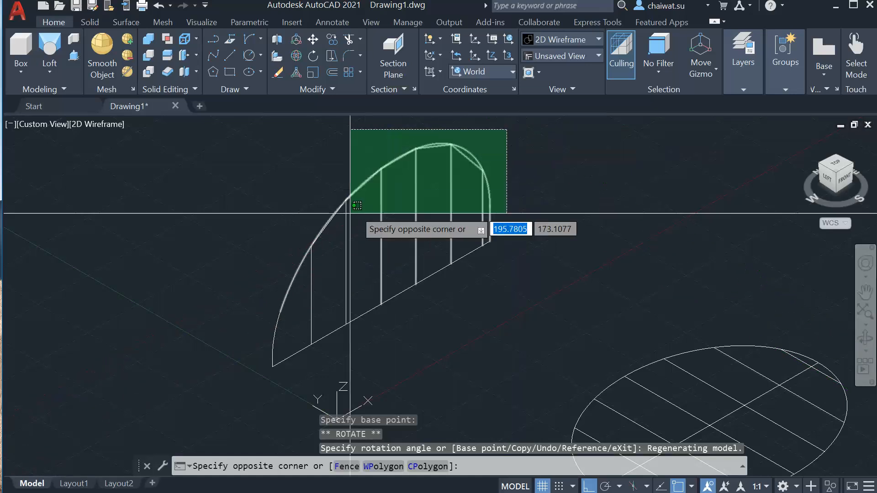
click(186, 372)
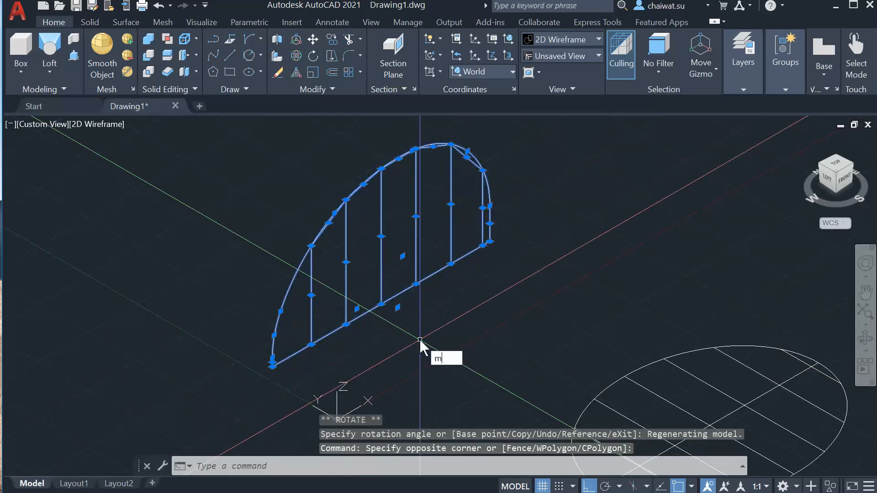
text(m)
key(Return)
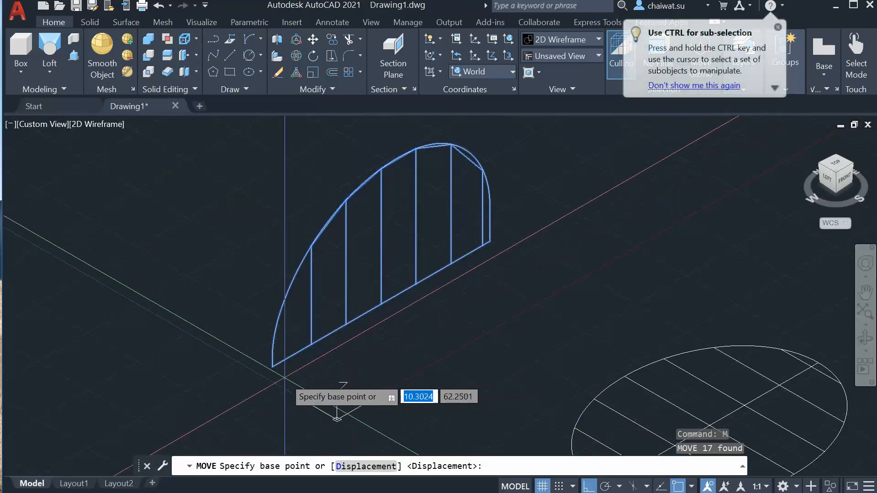
click(273, 366)
middle_drag(405, 338, 289, 138)
click(485, 284)
scroll(515, 277, down, 2)
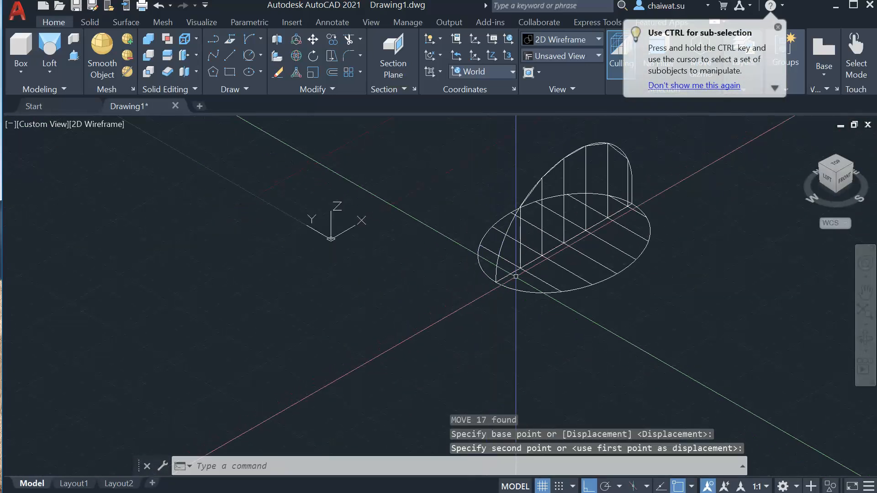
middle_drag(515, 276, 354, 358)
scroll(430, 286, up, 2)
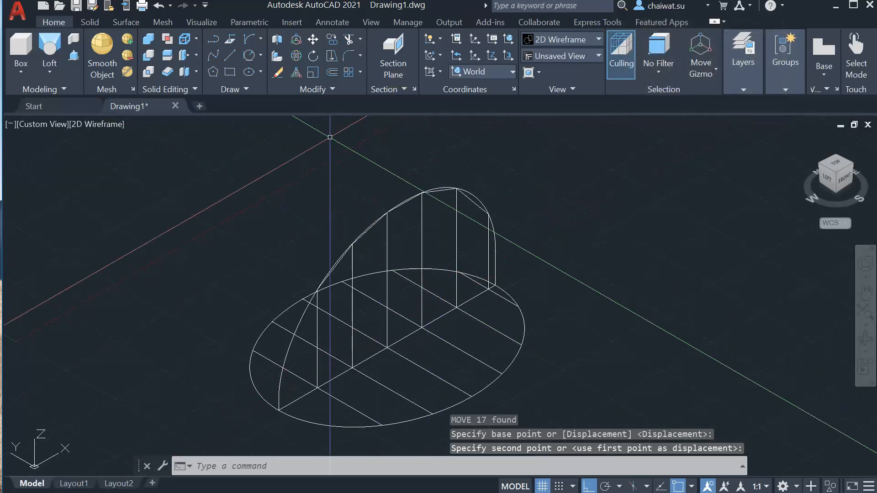
- Draw a Start, End, Direction arc between the ends of the outermost cross line at the ellipse's positive X end, bulging outward
click(261, 39)
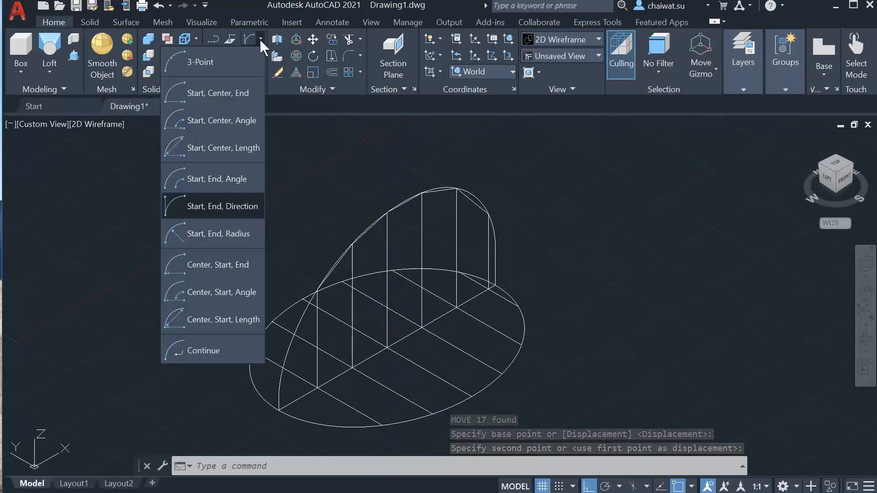
click(192, 208)
scroll(582, 254, up, 3)
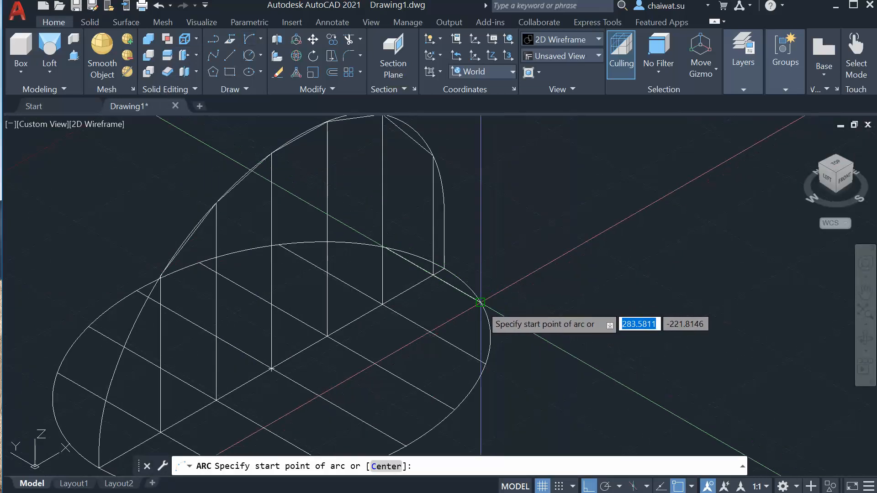
scroll(480, 301, up, 3)
click(479, 302)
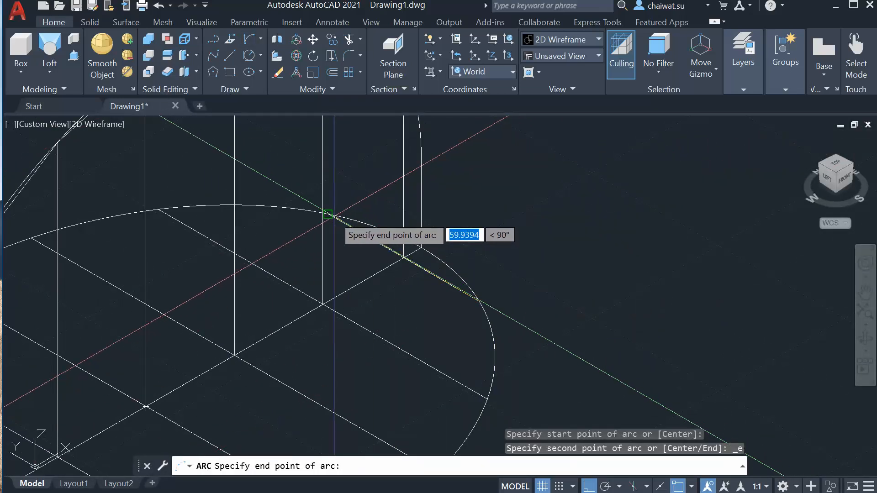
click(333, 215)
middle_drag(390, 187, 408, 300)
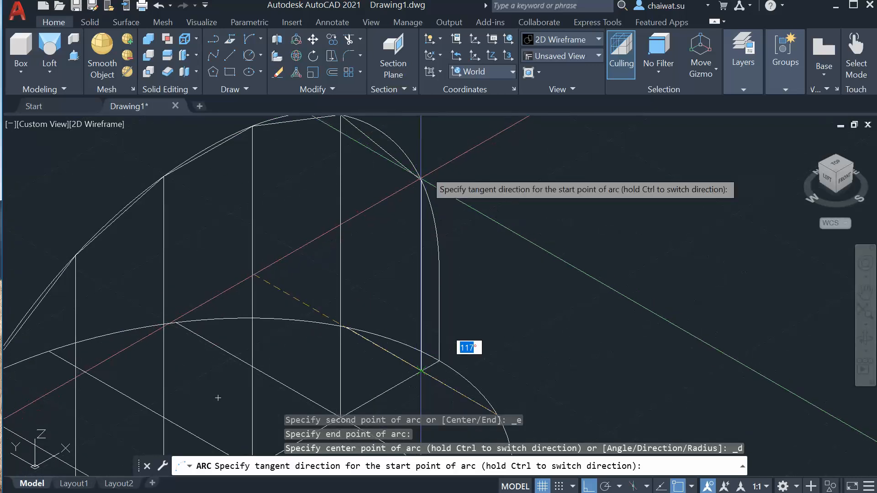
click(510, 238)
middle_drag(583, 280, 539, 176)
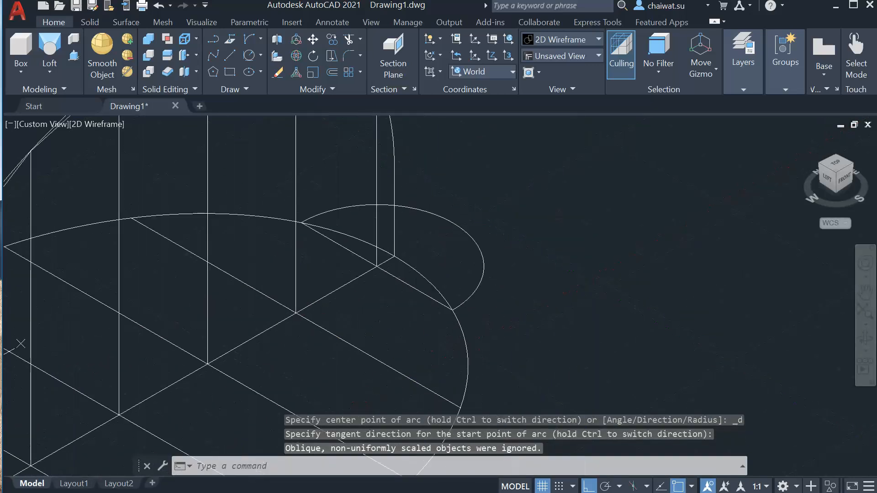
scroll(434, 237, down, 3)
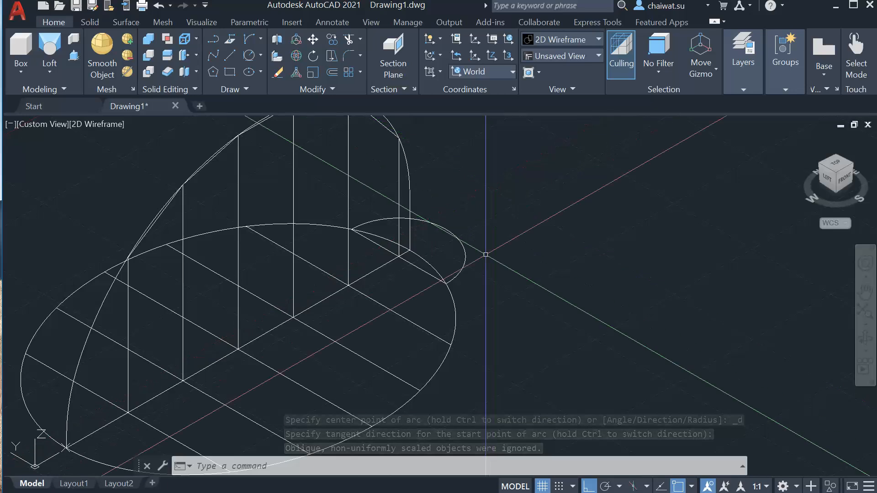
- 3D Rotate the new arc about the Y axis so it stands upright
click(296, 57)
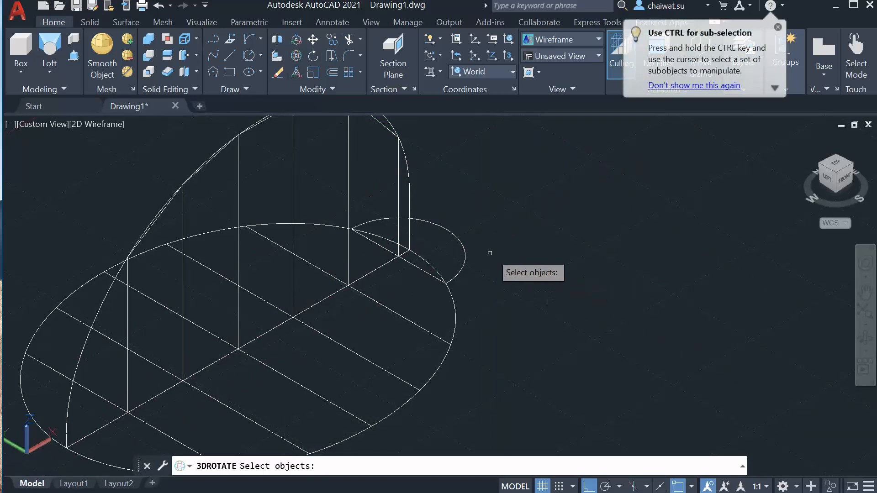
click(464, 250)
key(Return)
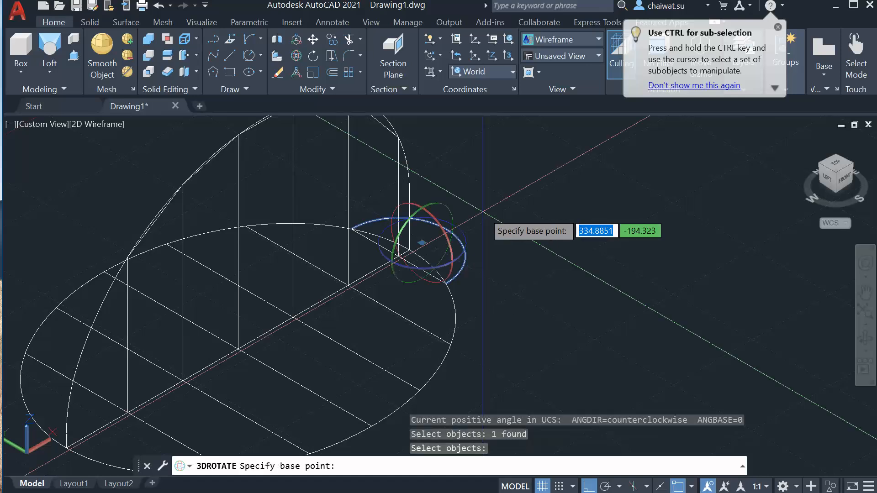
click(441, 212)
key(Return)
scroll(507, 245, up, 5)
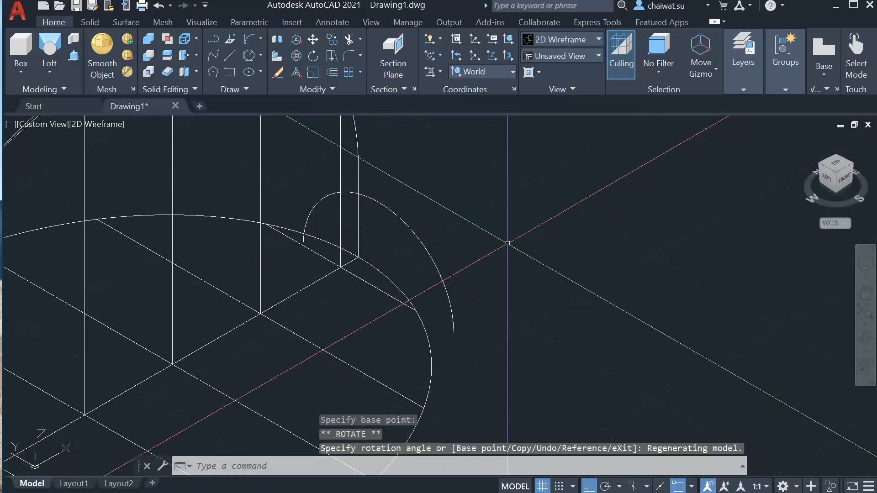
- Move the upright arc by its lower endpoint onto the outermost cross line's end on the ellipse
text(m)
key(Return)
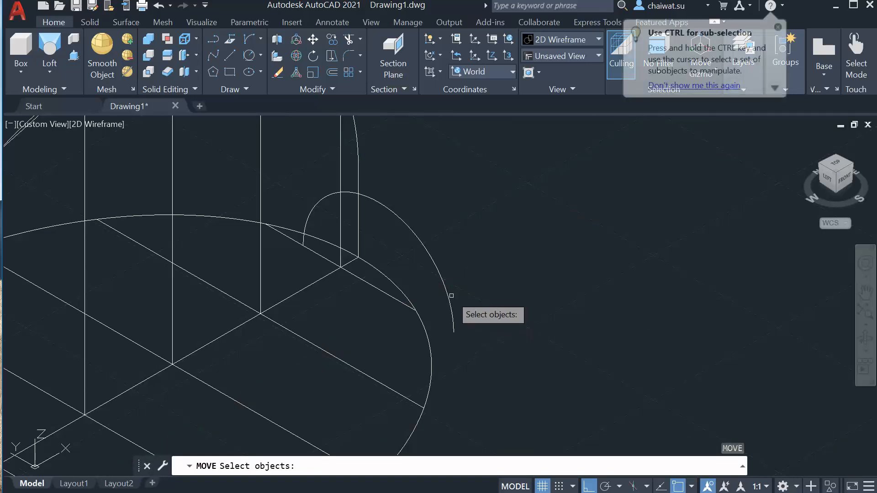
key(Return)
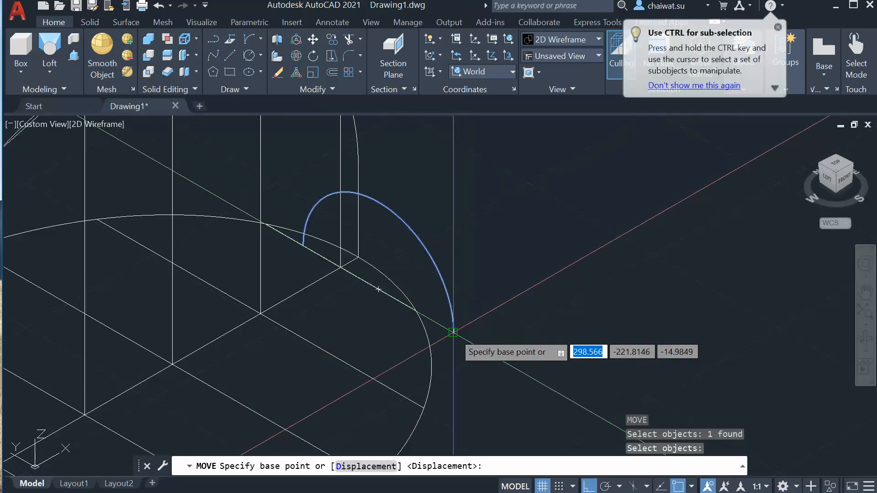
click(453, 331)
click(414, 305)
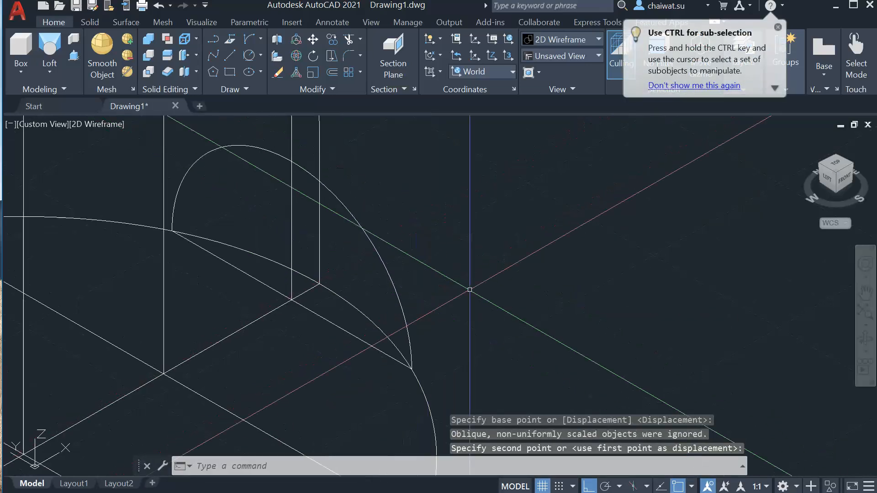
- Stretch the arc's midpoint up to the top of the vertical line standing on the same cross line
middle_drag(412, 200, 483, 328)
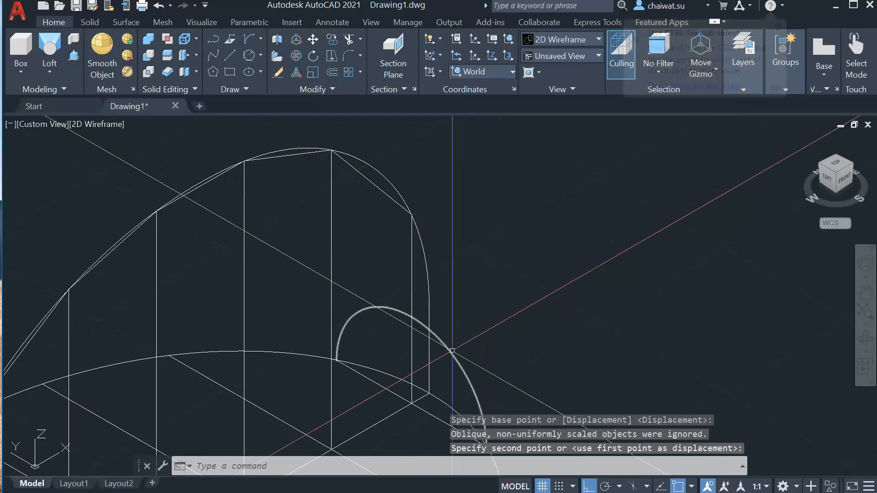
click(452, 352)
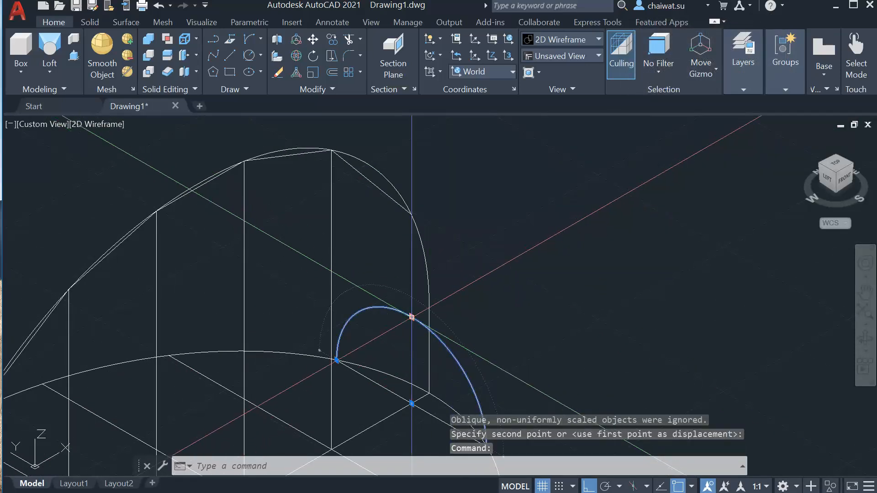
click(412, 317)
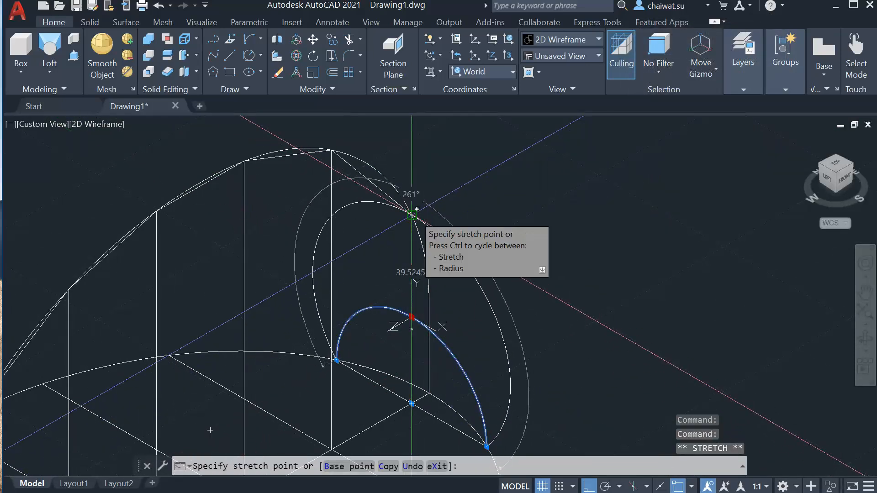
click(412, 213)
scroll(474, 288, down, 4)
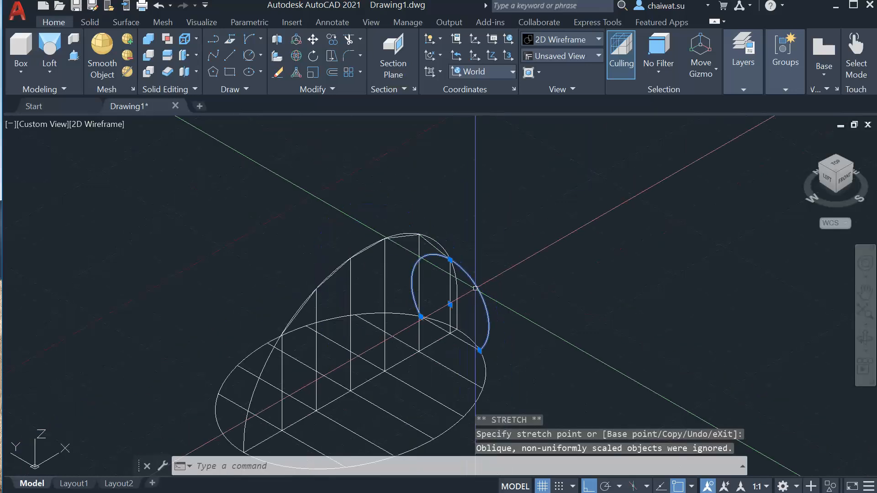
- Copy the arc by its front lower endpoint to the front ends of the five remaining cross lines on the ellipse
scroll(521, 303, down, 2)
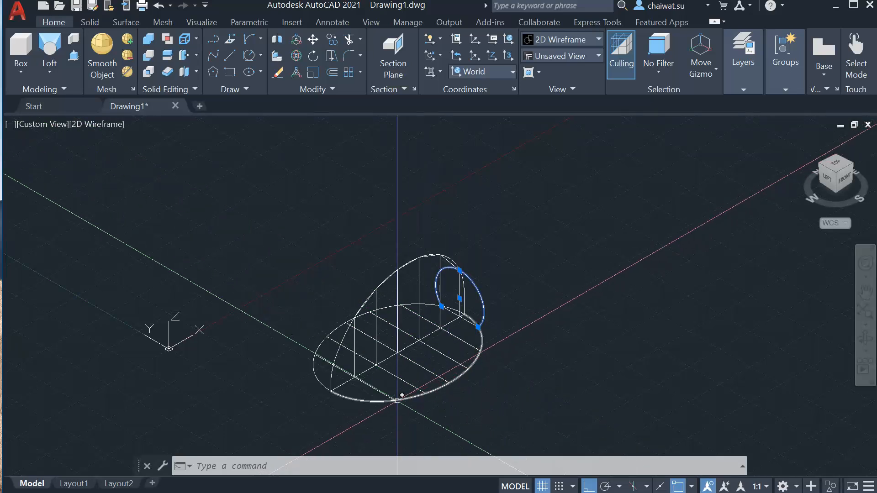
text(CO)
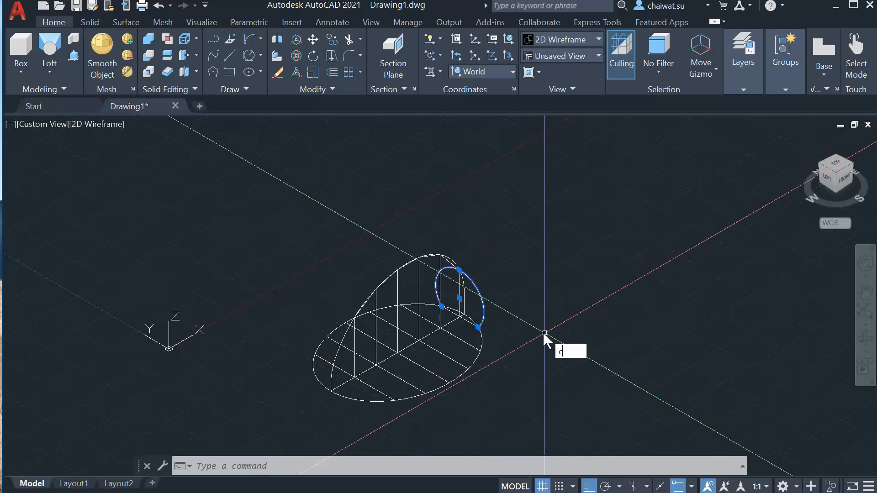
key(Return)
scroll(470, 329, up, 3)
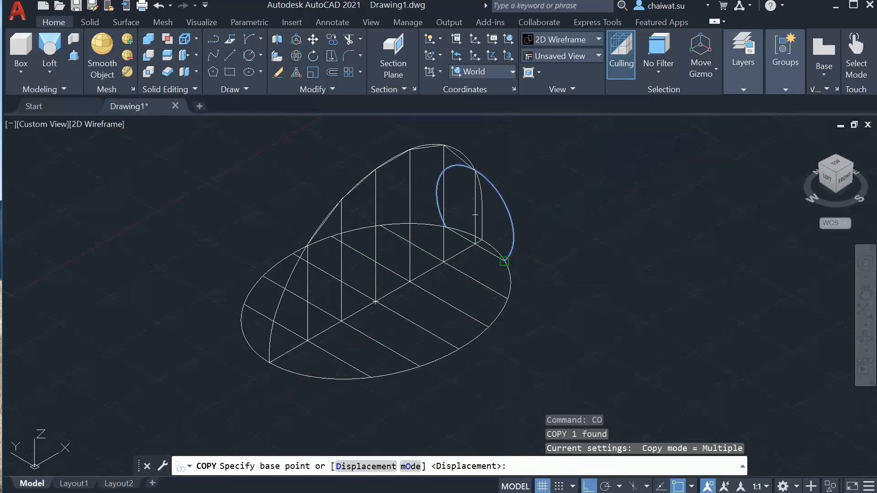
click(504, 261)
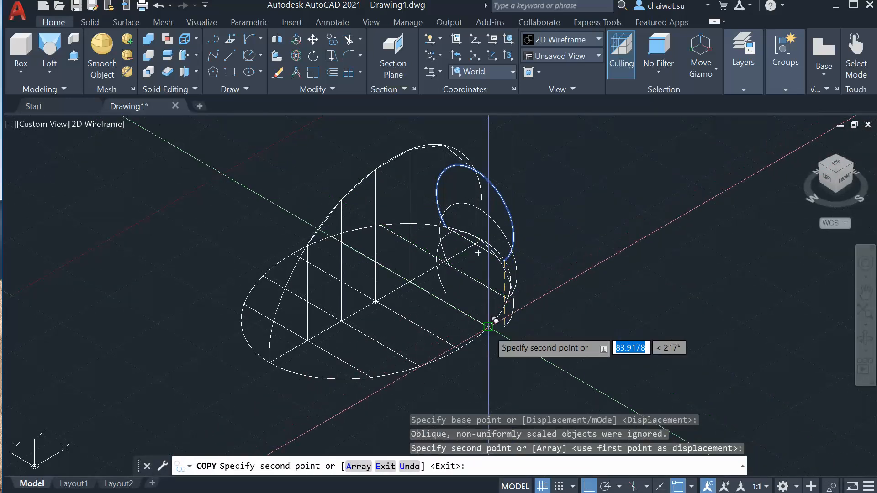
click(489, 327)
click(459, 349)
click(420, 366)
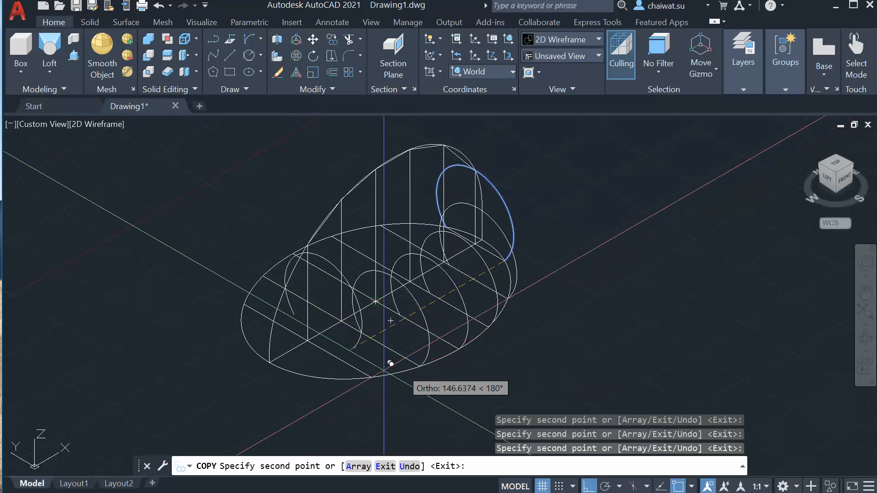
key(Return)
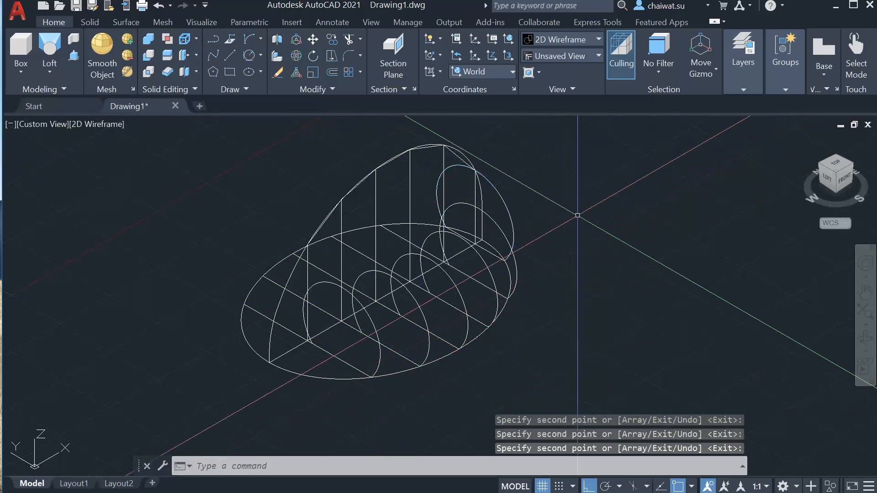
- Stretch the second arc's loose end to the far end of its cross line and its midpoint to the top of its vertical line
scroll(516, 268, up, 5)
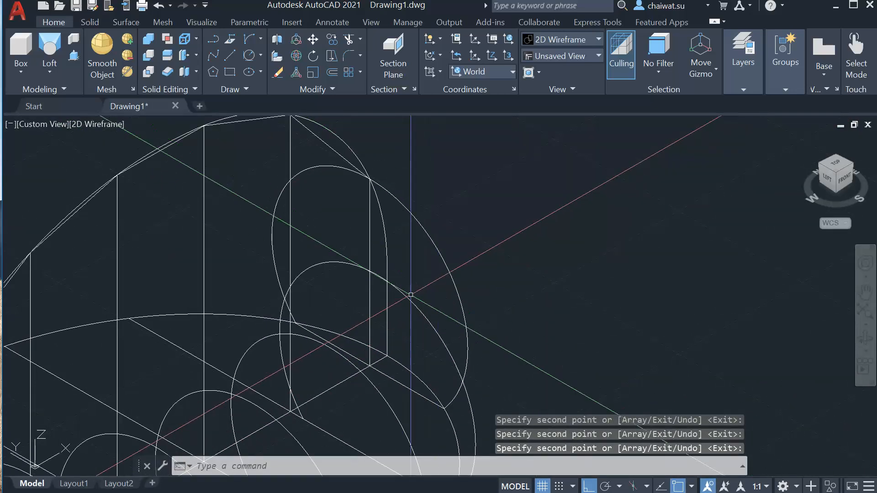
scroll(460, 296, down, 2)
middle_drag(514, 294, 640, 204)
scroll(640, 204, up, 2)
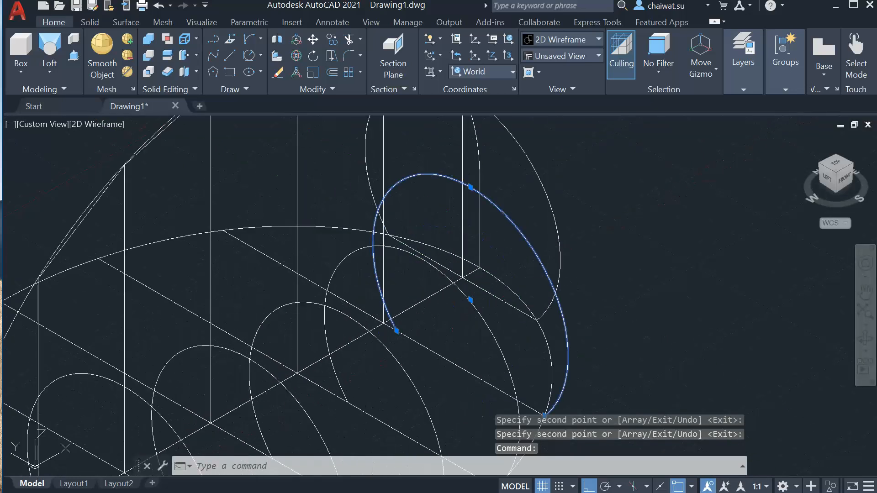
click(396, 330)
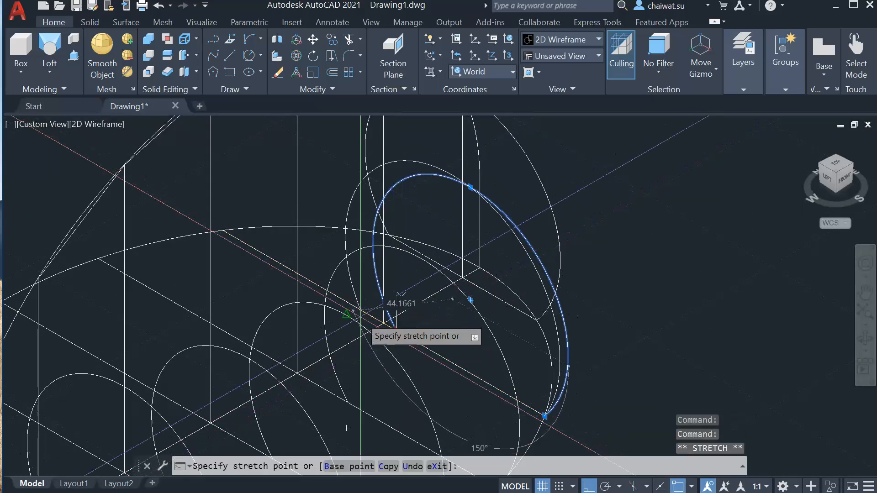
click(227, 230)
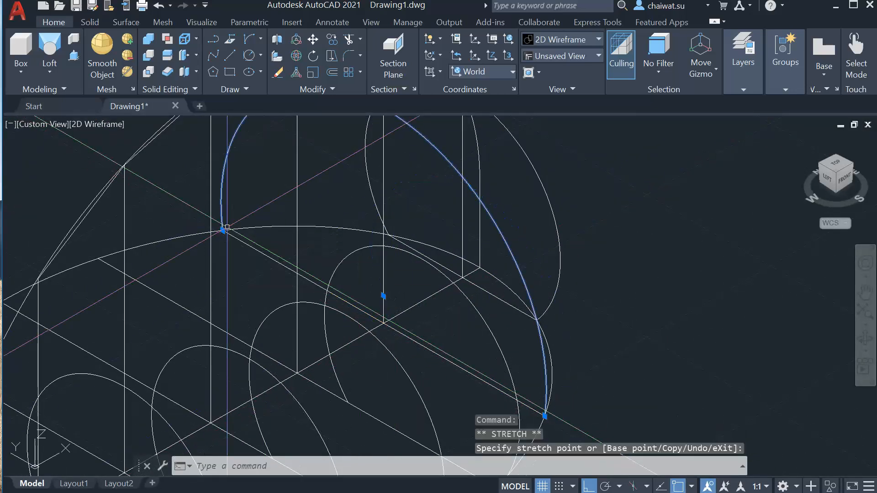
middle_drag(283, 222, 285, 418)
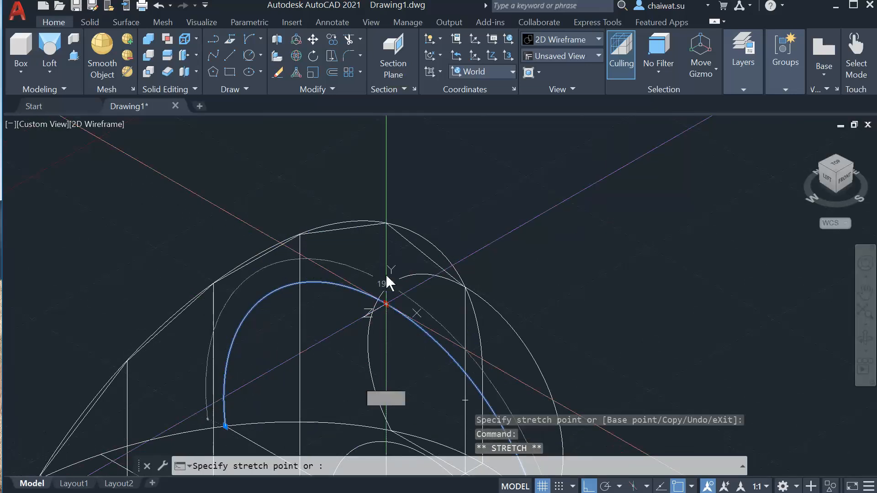
click(387, 224)
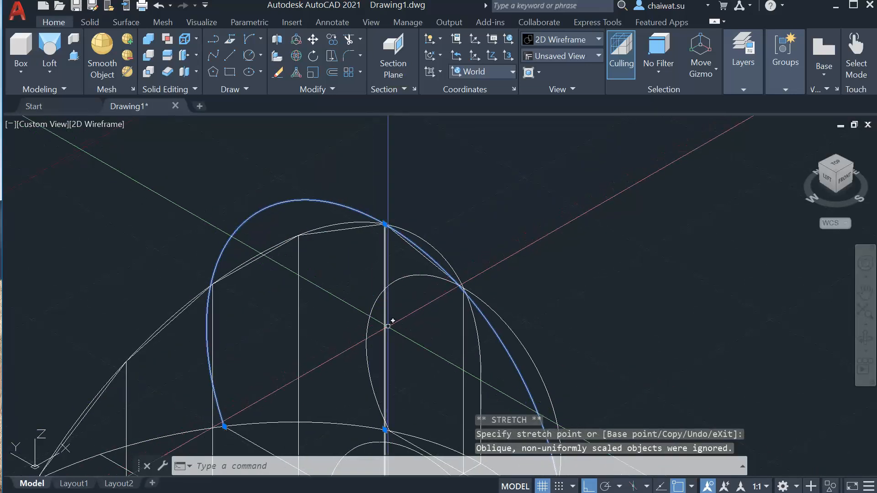
- Try to stretch the third arc's loose end to the far end of a cross line on the ellipse
scroll(443, 260, down, 5)
scroll(461, 289, up, 2)
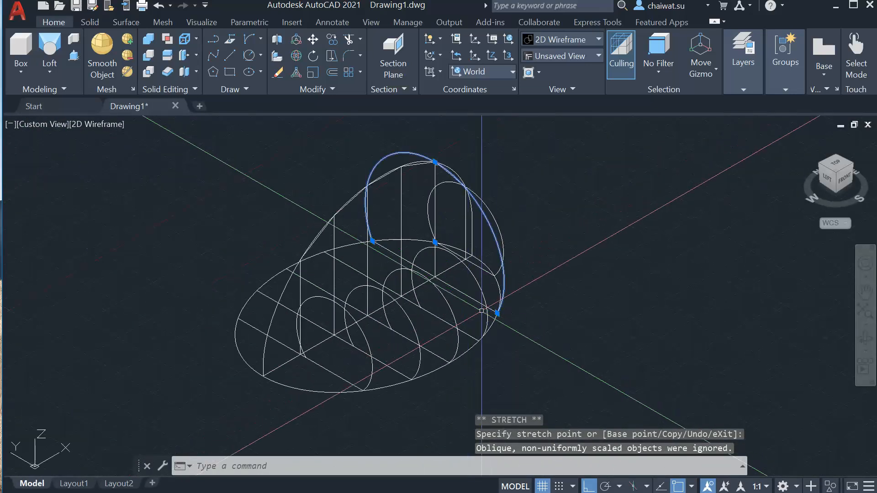
click(489, 292)
scroll(432, 295, up, 6)
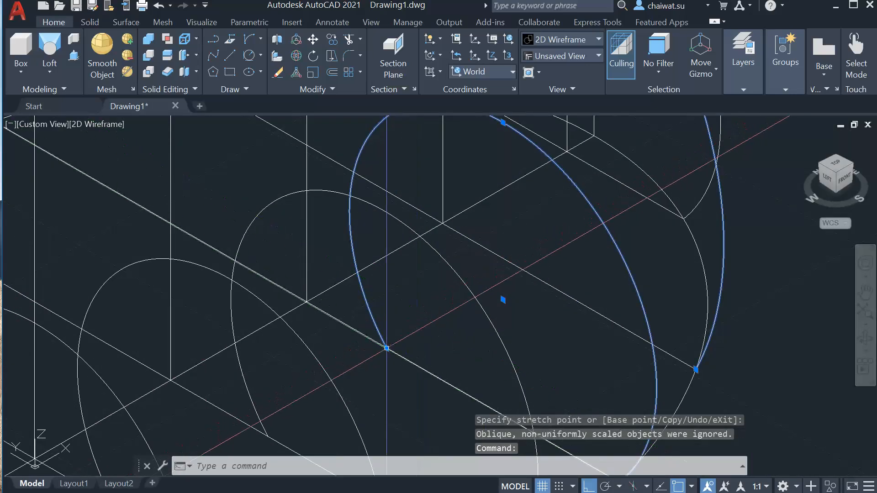
click(387, 347)
scroll(381, 325, up, 4)
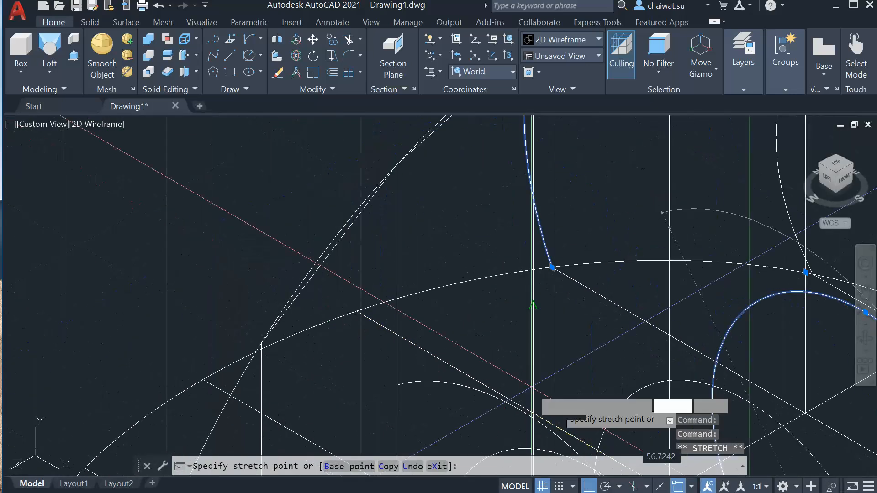
scroll(466, 267, down, 5)
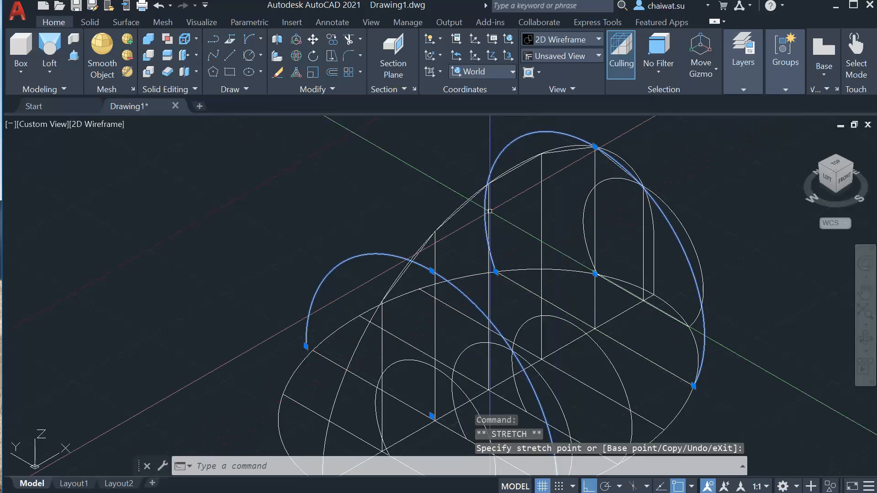
middle_drag(491, 173, 493, 109)
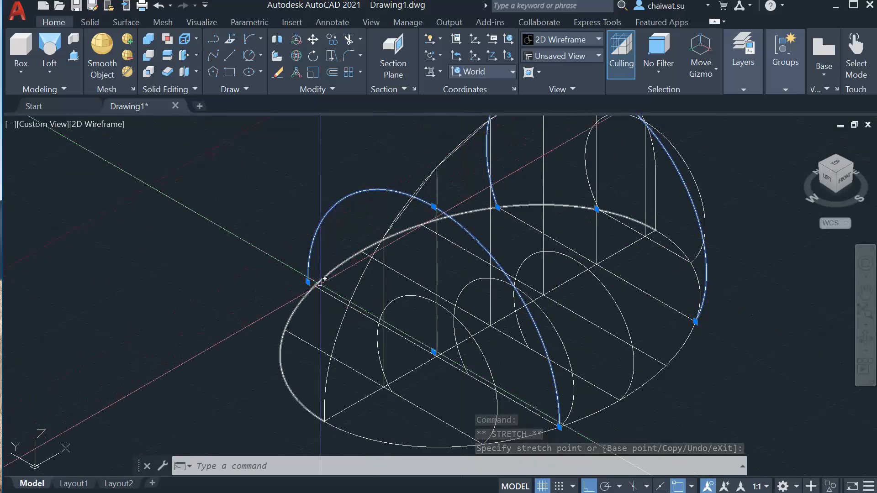
scroll(325, 284, up, 4)
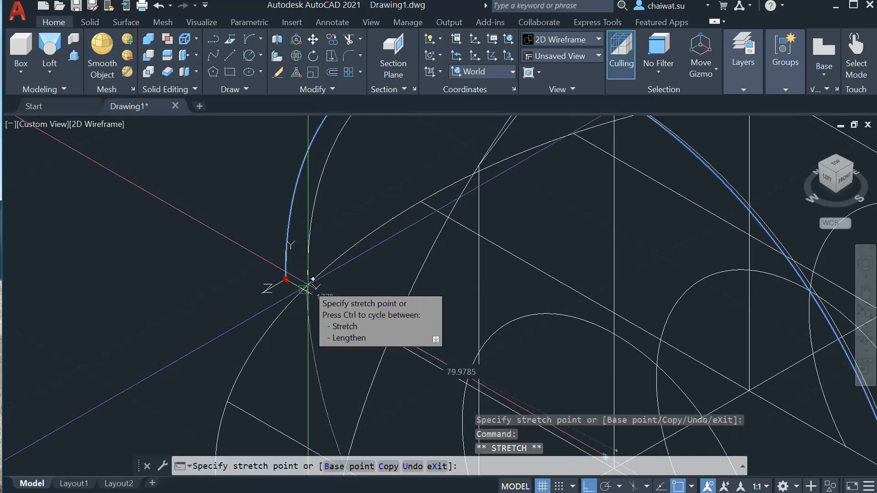
click(302, 289)
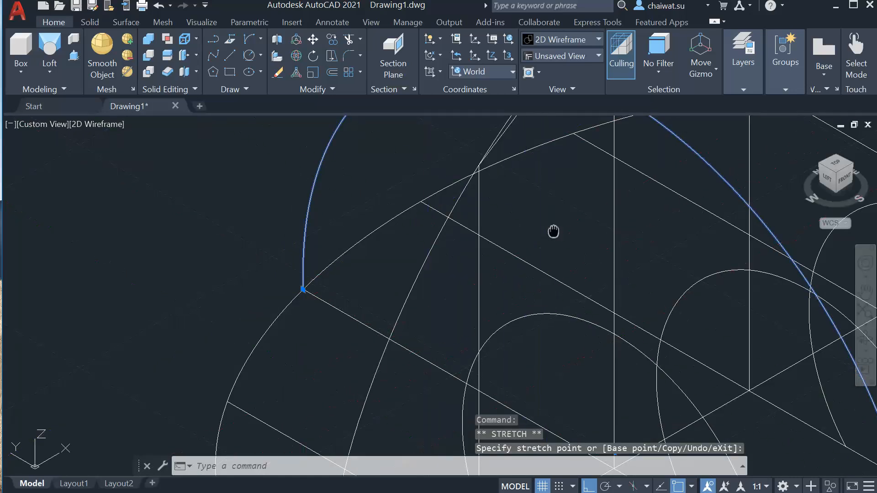
- Try to stretch the same arc's midpoint up to the top of the vertical line standing beneath it
middle_drag(554, 231, 486, 359)
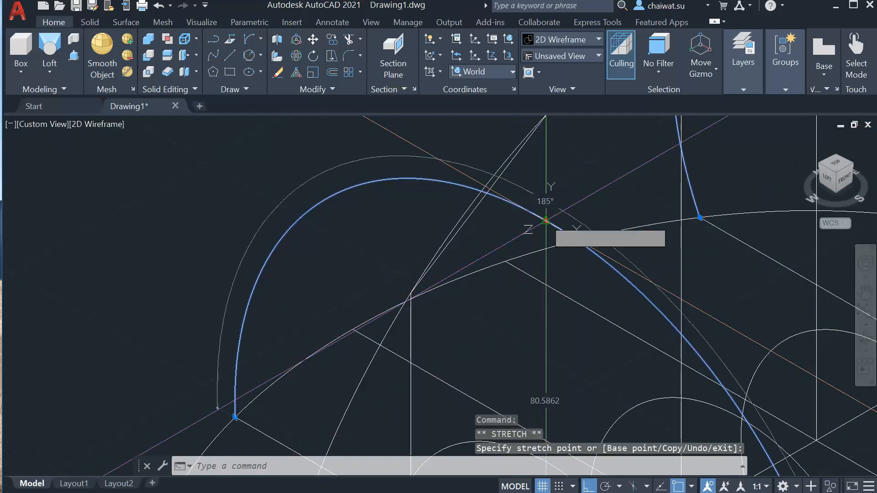
middle_drag(545, 220, 509, 303)
click(508, 303)
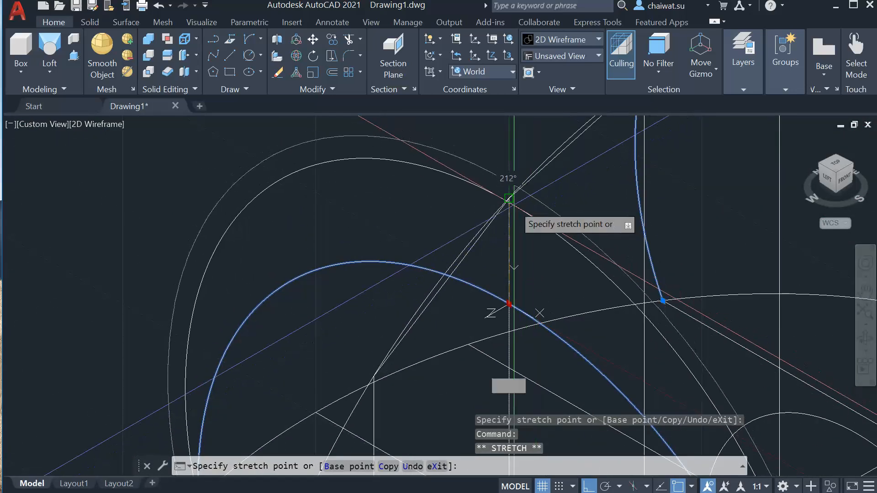
click(509, 199)
scroll(604, 241, down, 6)
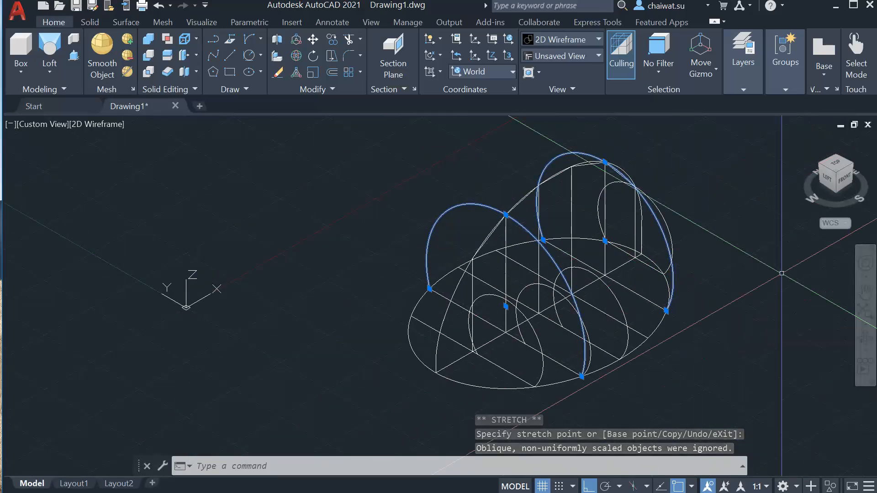
scroll(744, 297, up, 2)
key(Escape)
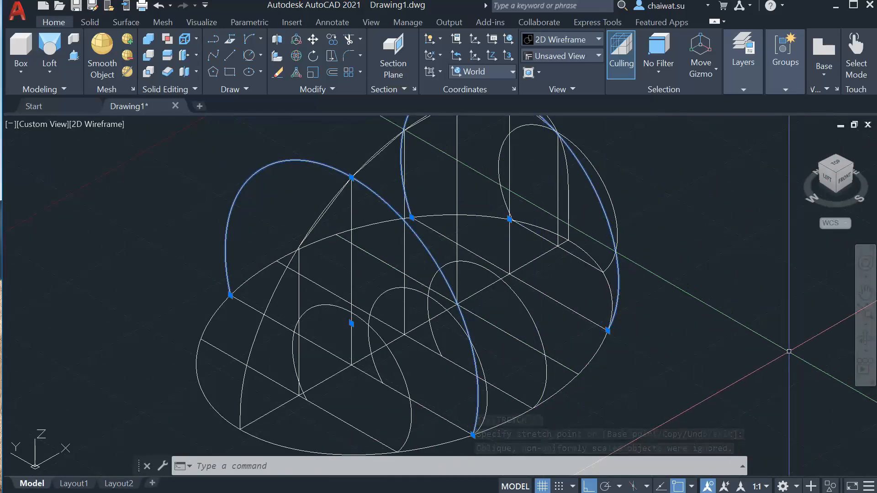
- Undo the endpoint and midpoint stretches of the third arc
key(ctrl+z)
key(ctrl+z)
key(ctrl+z)
key(ctrl+z)
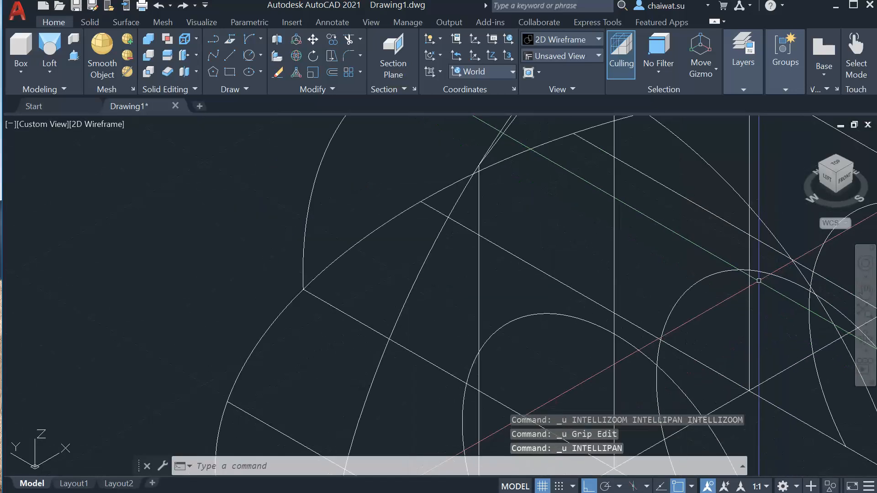
key(ctrl+z)
key(ctrl+z)
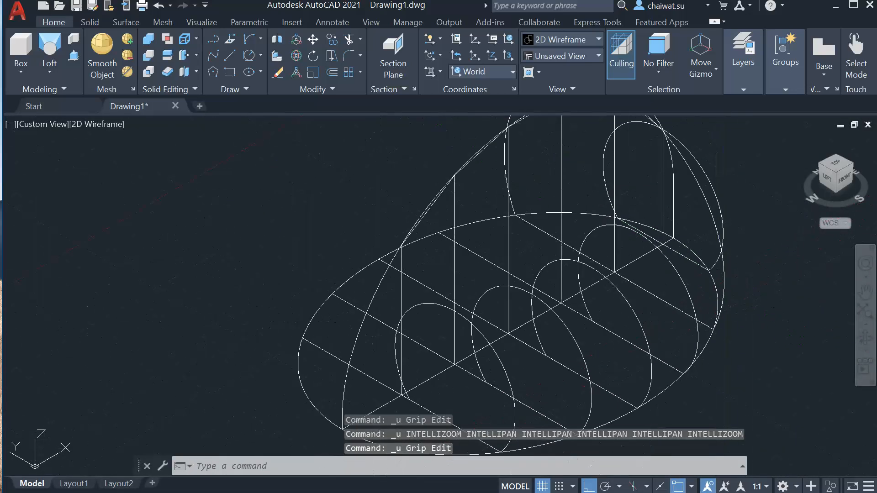
- Stretch the third arc's loose end to the far end of its own cross line and its midpoint to the top of its vertical line
middle_drag(724, 302, 685, 321)
click(640, 336)
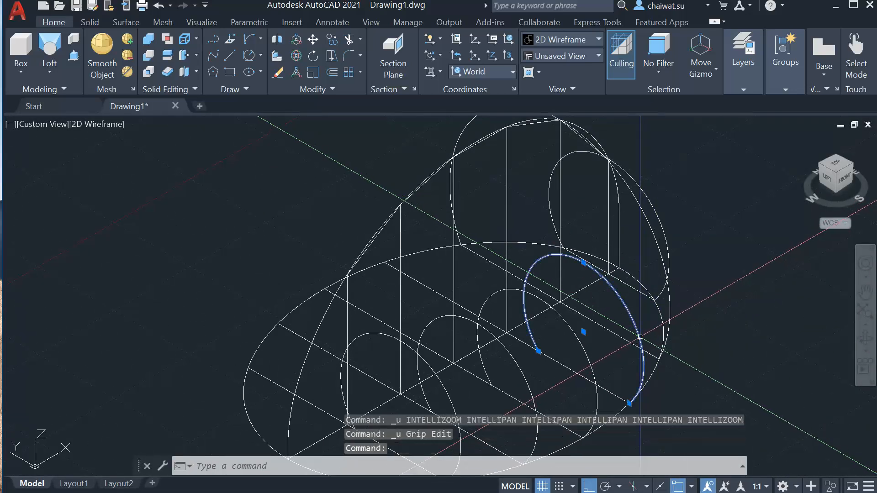
click(538, 351)
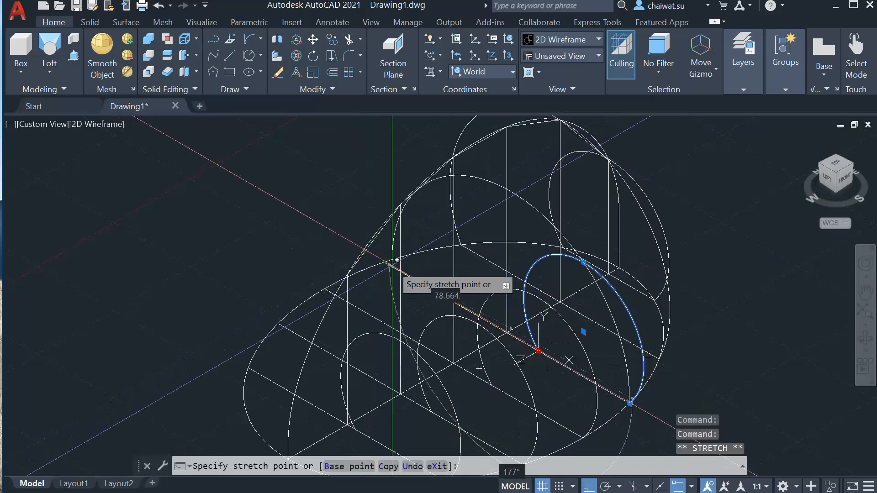
middle_drag(440, 289, 441, 353)
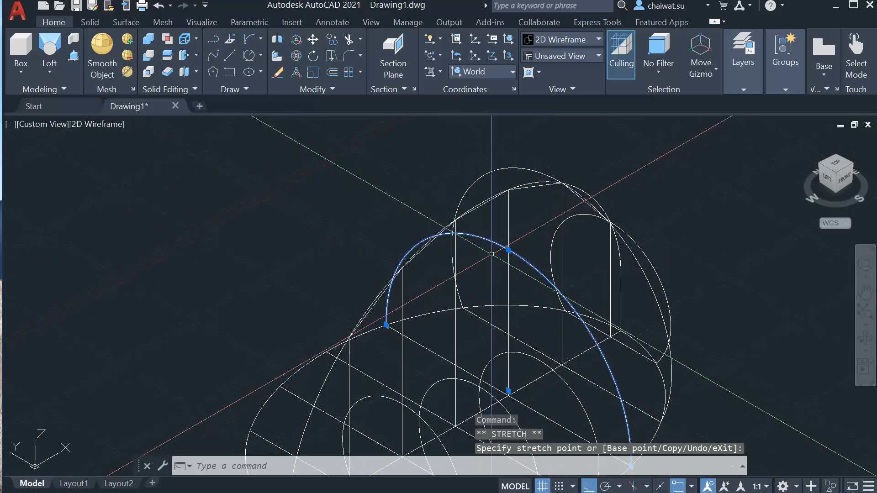
click(508, 250)
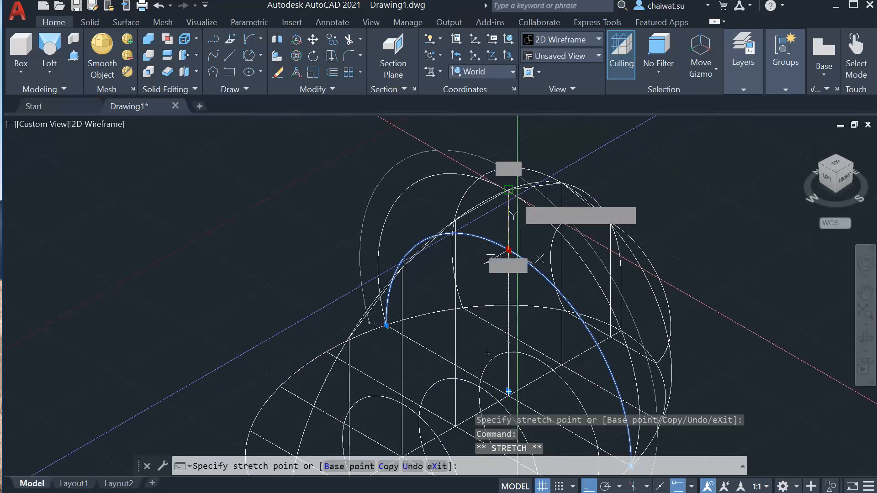
click(509, 191)
- Fit the fourth arc by stretching its loose end to its cross line's far end and its midpoint to its vertical line's top
middle_drag(525, 365, 517, 257)
click(559, 280)
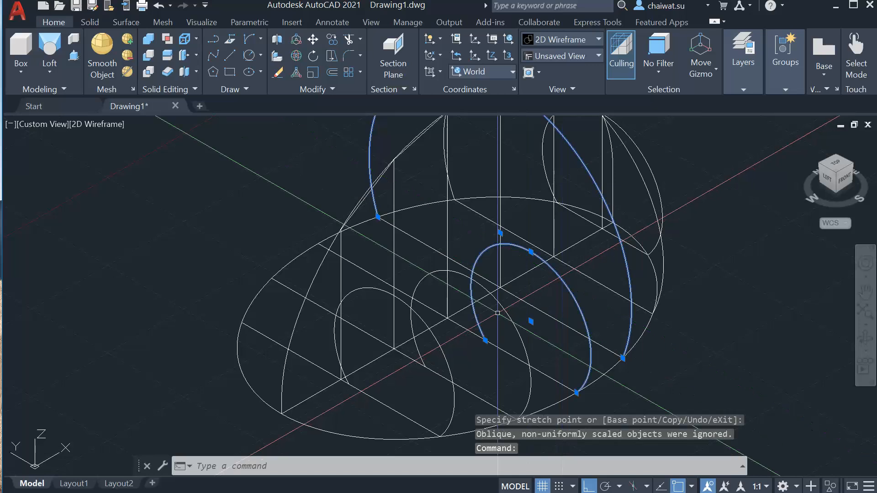
click(485, 340)
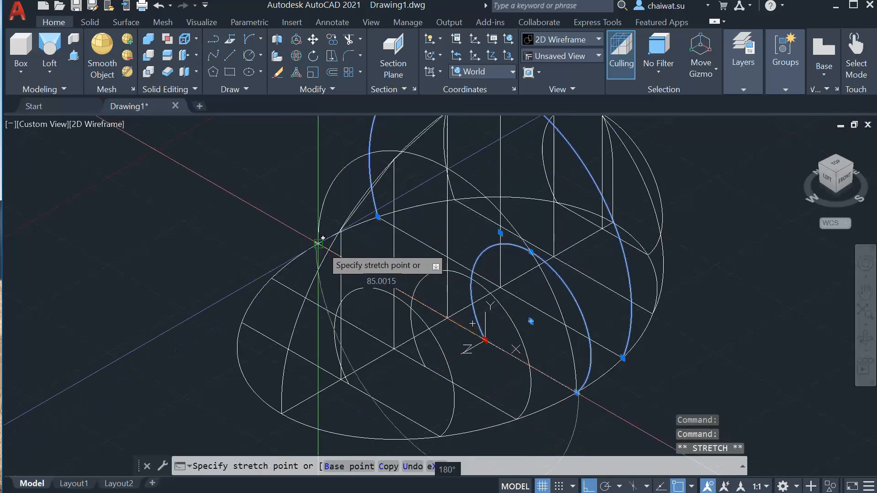
click(318, 244)
middle_drag(430, 202, 430, 244)
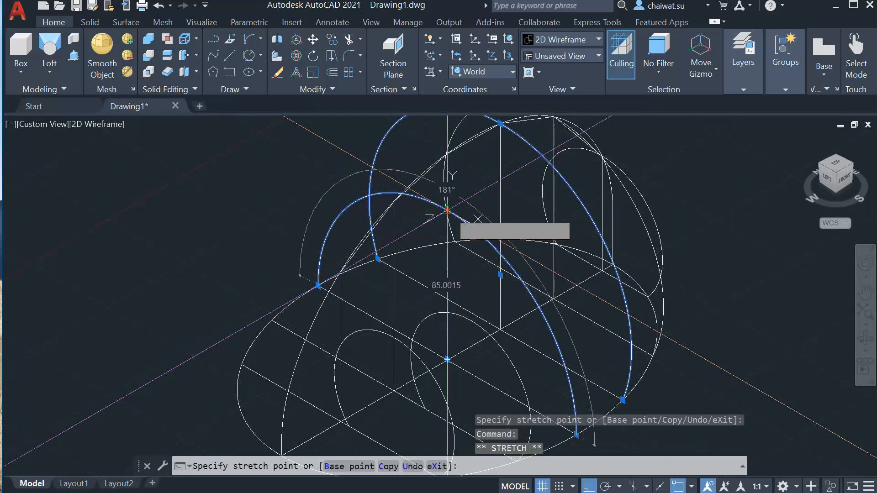
click(448, 153)
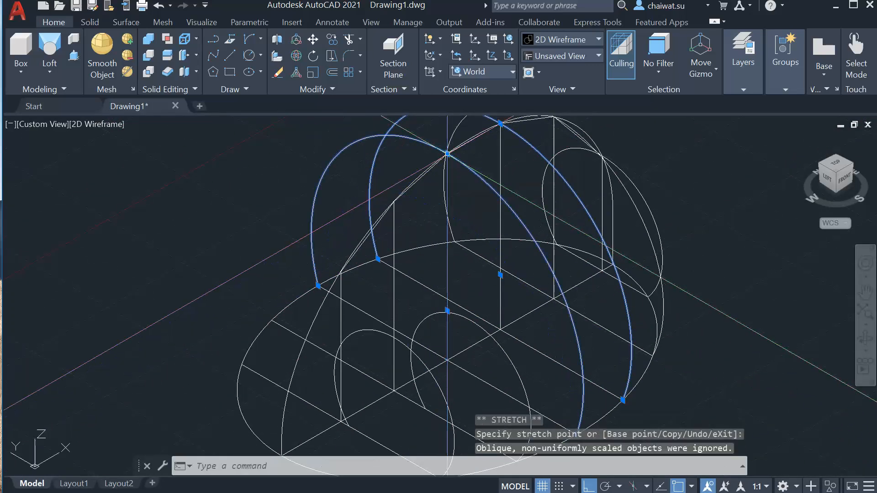
click(506, 354)
click(425, 408)
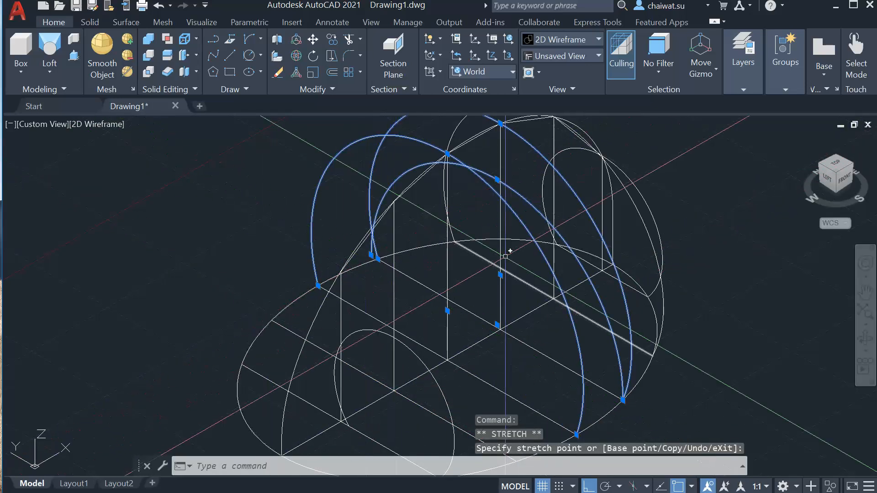
key(ctrl+z)
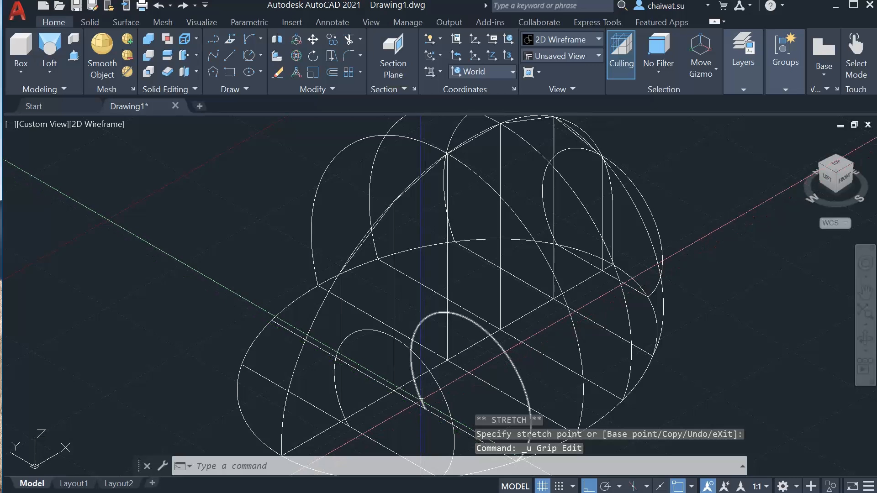
- Stretch the fifth arc's loose end to its cross line's far end on the ellipse and its midpoint to the top of its vertical line
click(424, 410)
click(425, 408)
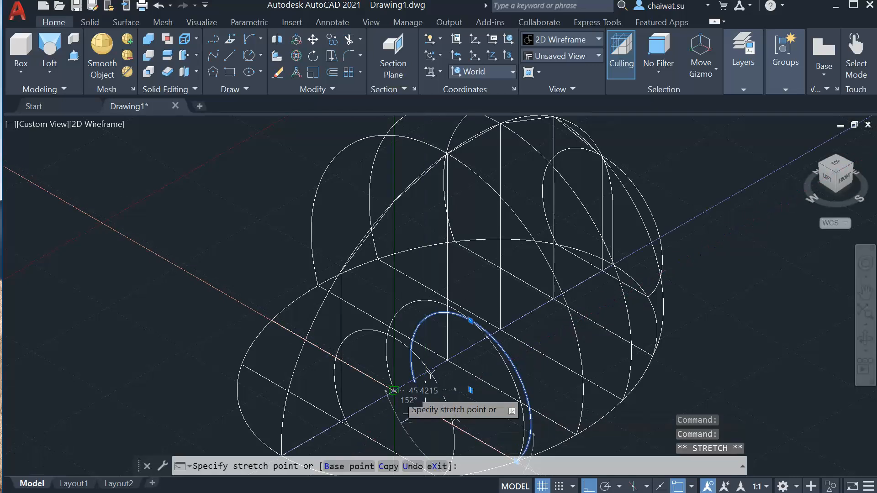
click(271, 320)
click(393, 245)
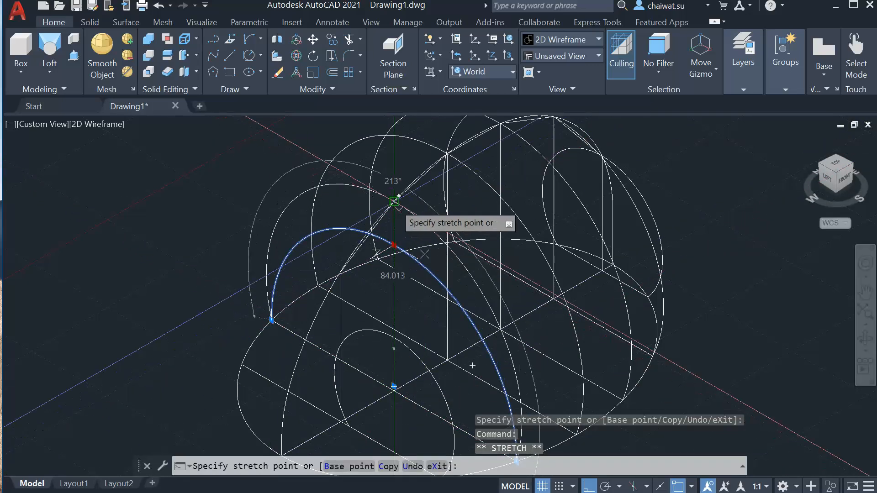
click(395, 203)
- Fit the last small arc over its cross line, with its loose end on the ellipse and its midpoint at the vertical line's top
middle_drag(407, 265, 431, 203)
click(463, 327)
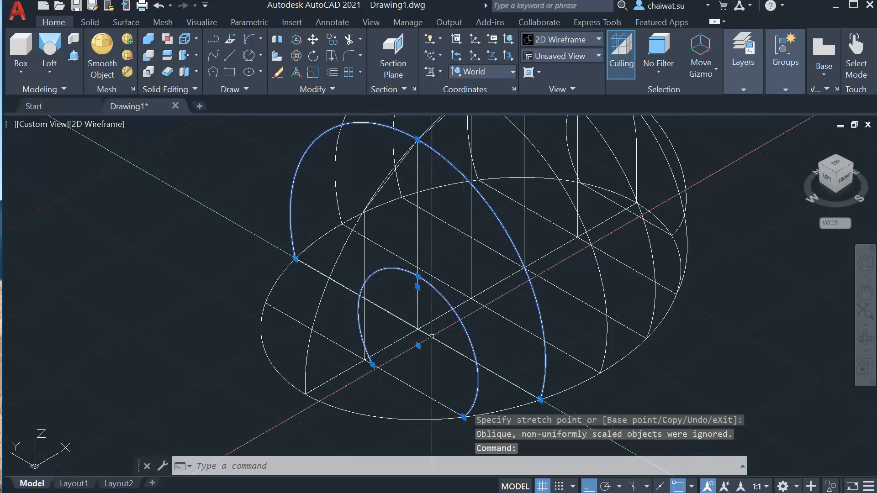
click(372, 364)
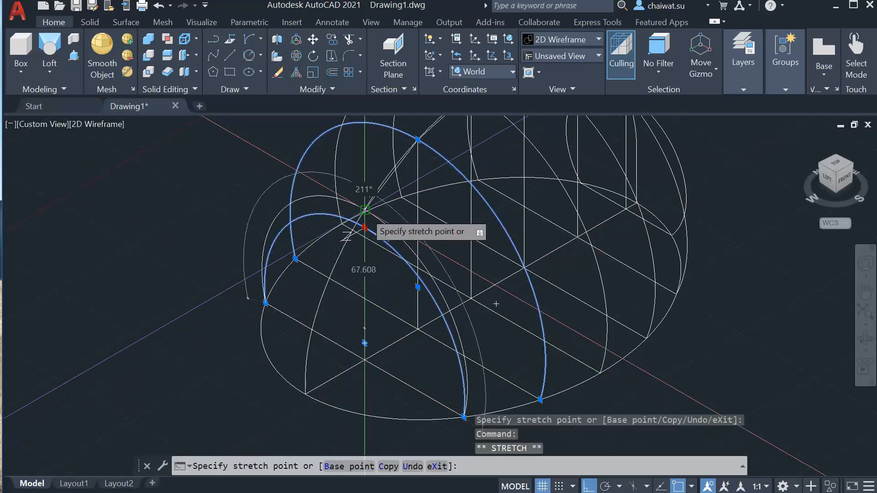
click(364, 210)
scroll(573, 251, down, 2)
middle_drag(595, 274, 536, 300)
scroll(679, 256, down, 2)
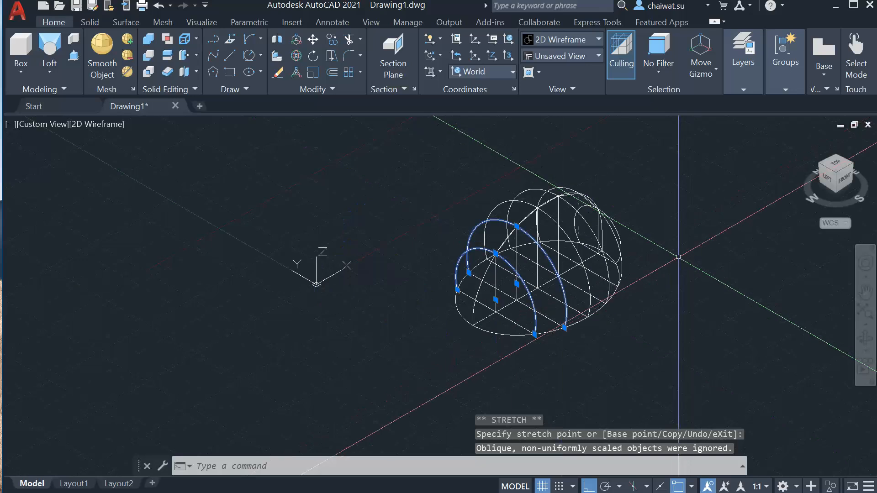
middle_drag(642, 275, 547, 323)
shift+middle_drag(574, 352, 578, 349)
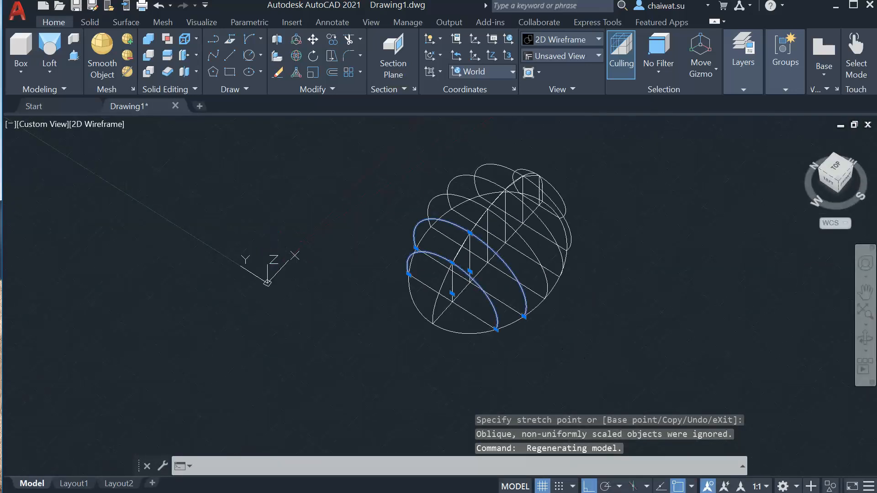
shift+middle_drag(586, 277, 564, 253)
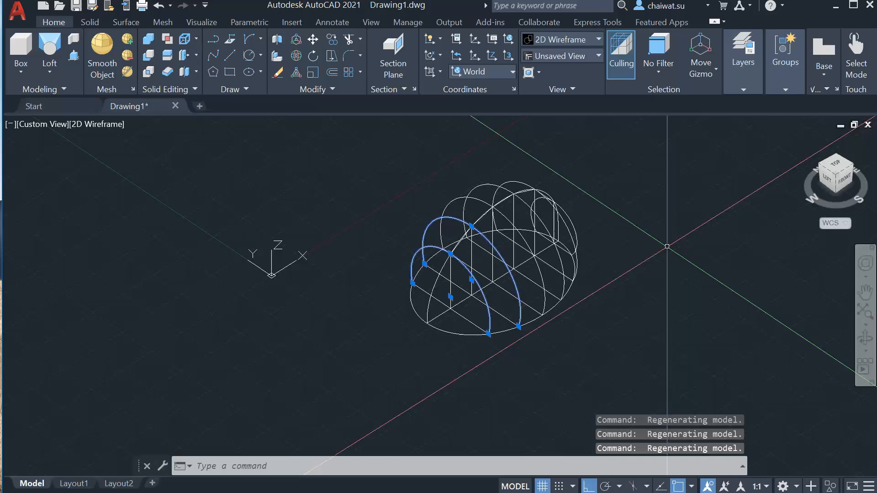
click(50, 46)
key(Escape)
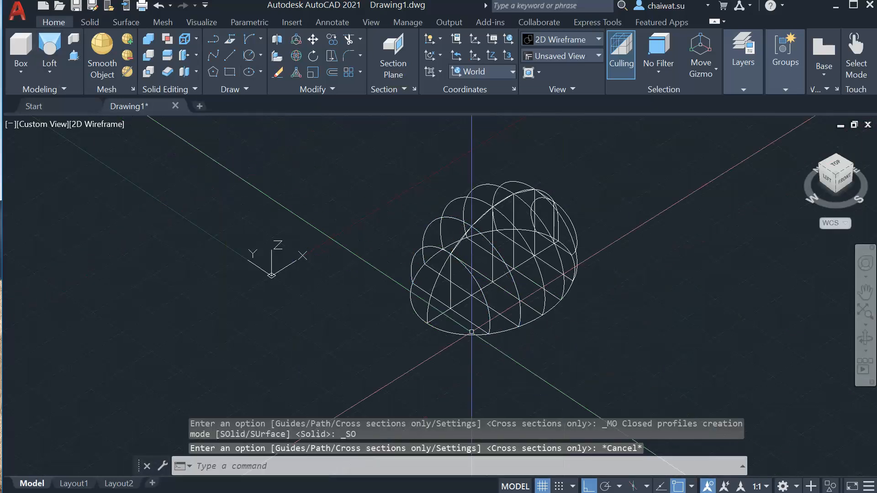
- Start a loft with the two halves of the base ellipse as cross sections and choose the Guides option
click(58, 46)
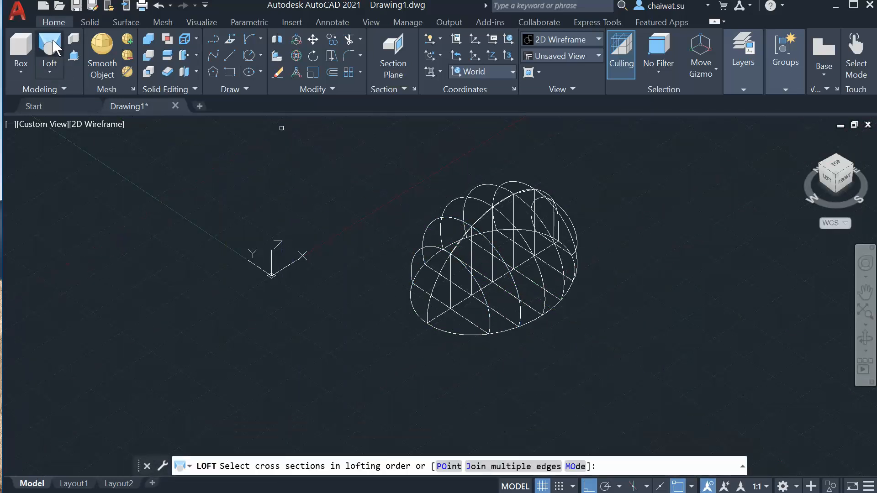
scroll(597, 326, up, 2)
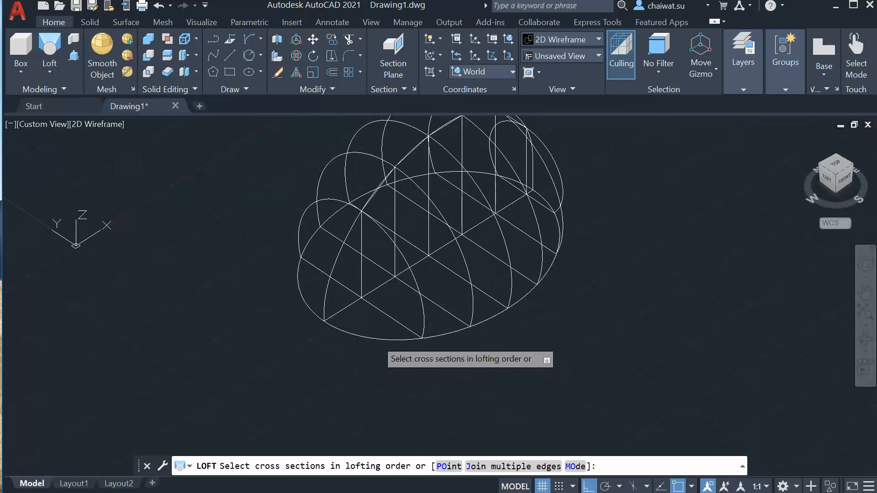
click(377, 339)
click(299, 292)
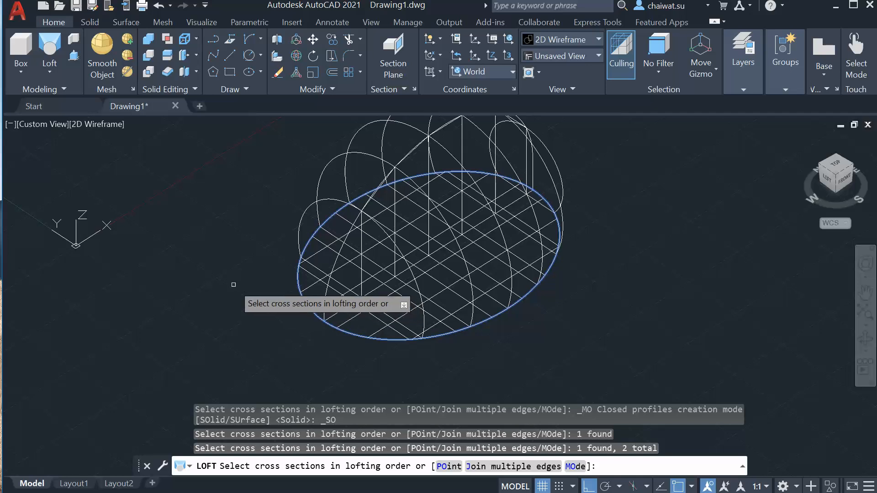
key(Return)
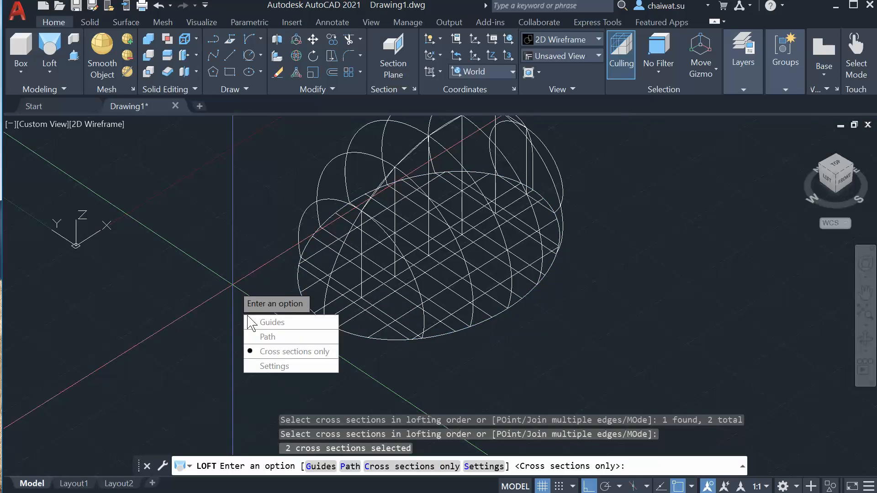
click(252, 322)
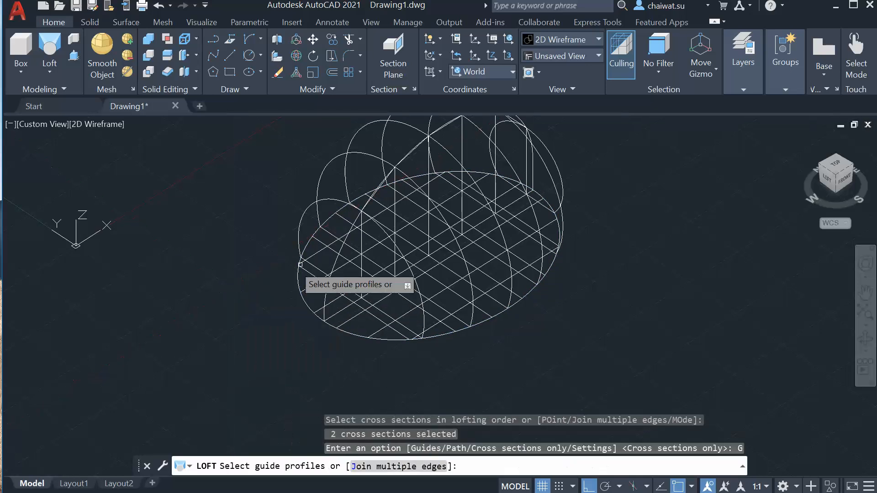
- Select the six cross-section arcs over the ellipse as guide profiles and complete the loft
middle_drag(519, 207, 515, 322)
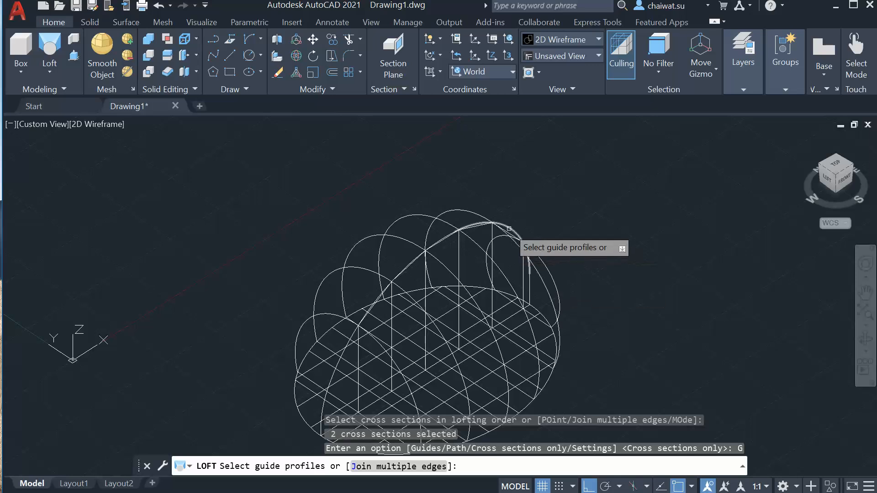
middle_drag(509, 230, 522, 171)
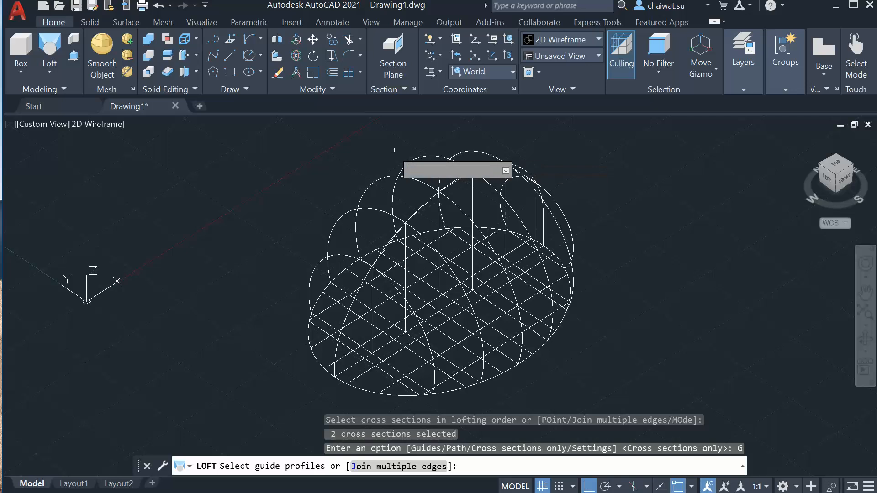
click(485, 151)
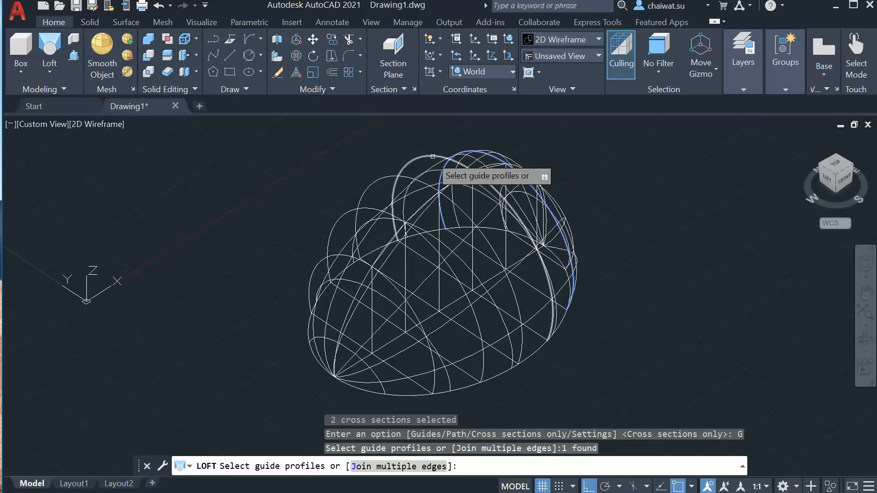
click(434, 156)
click(345, 208)
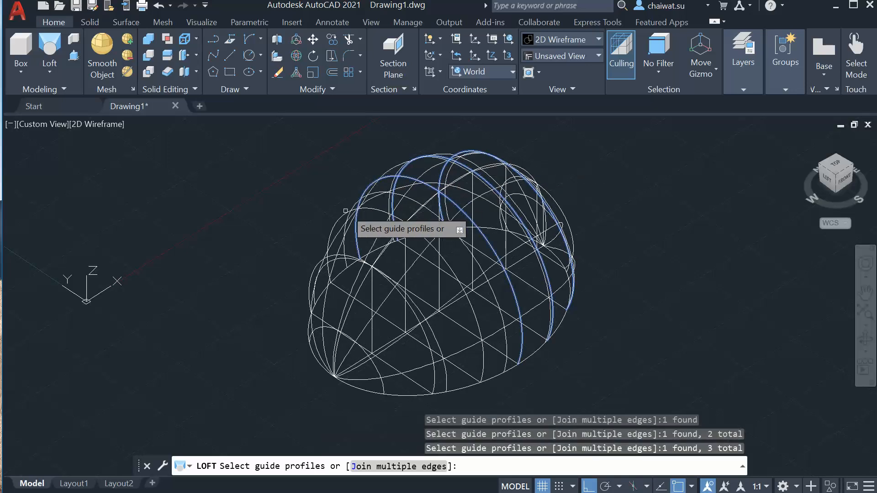
click(337, 221)
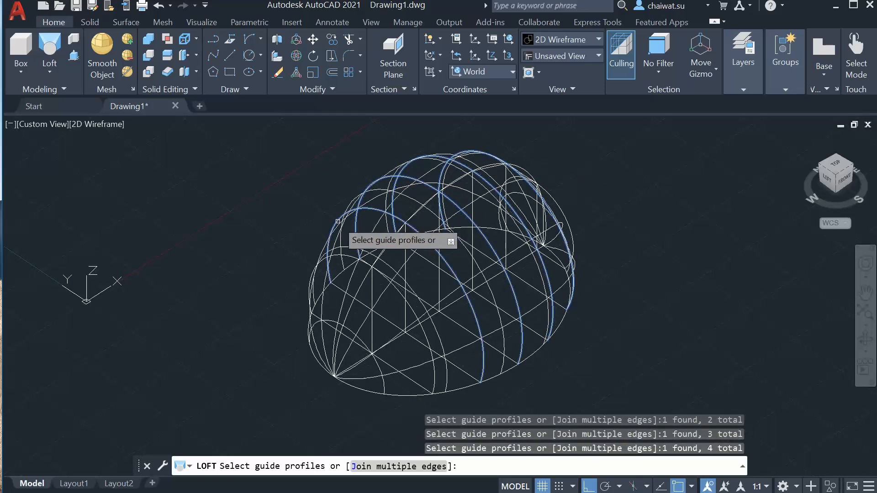
click(342, 262)
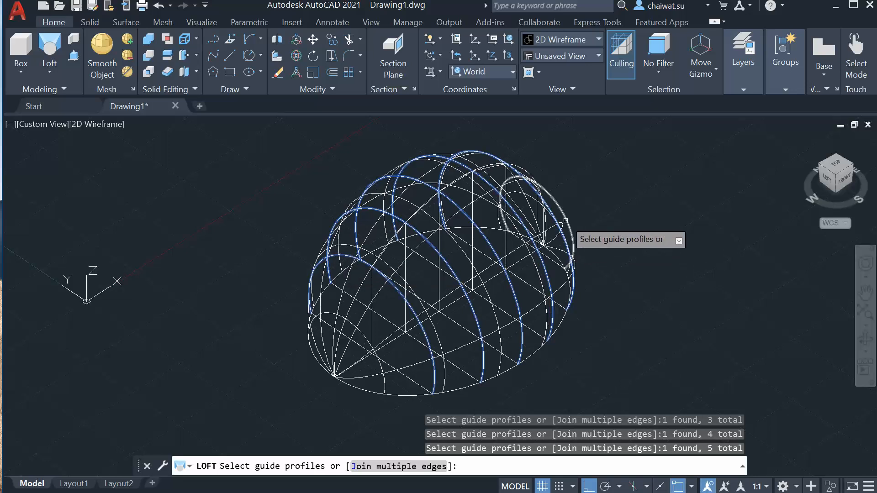
click(560, 225)
key(Return)
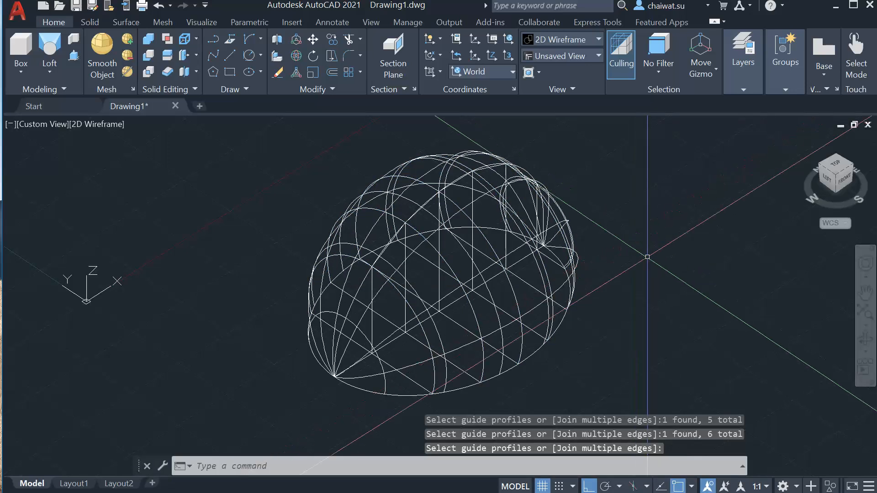
- Display the lofted dome in the Conceptual visual style
scroll(647, 274, down, 2)
shift+middle_drag(647, 274, 533, 245)
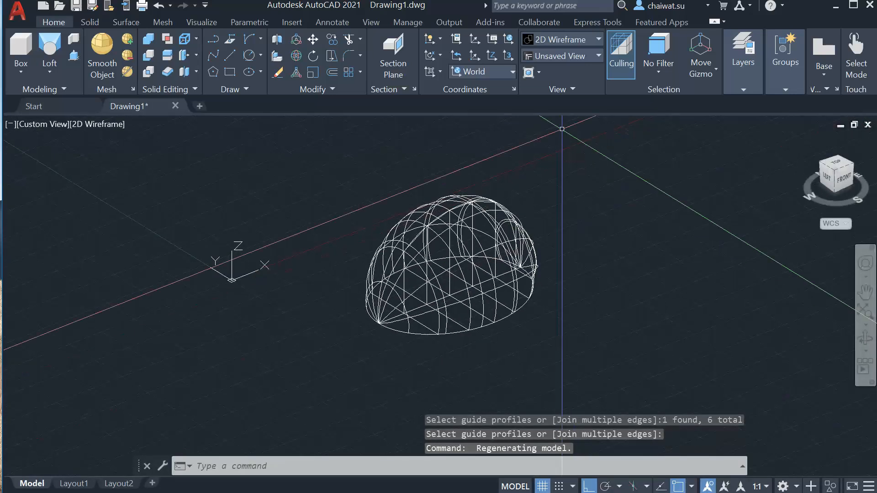
click(595, 40)
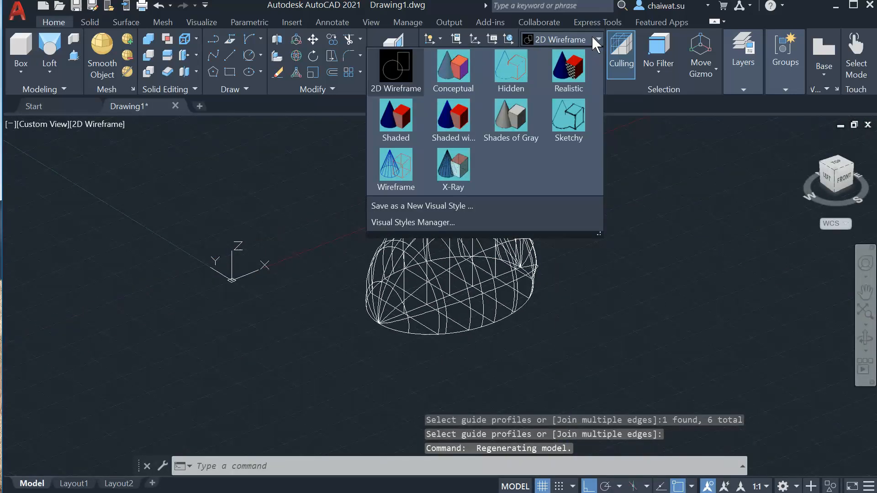
click(458, 78)
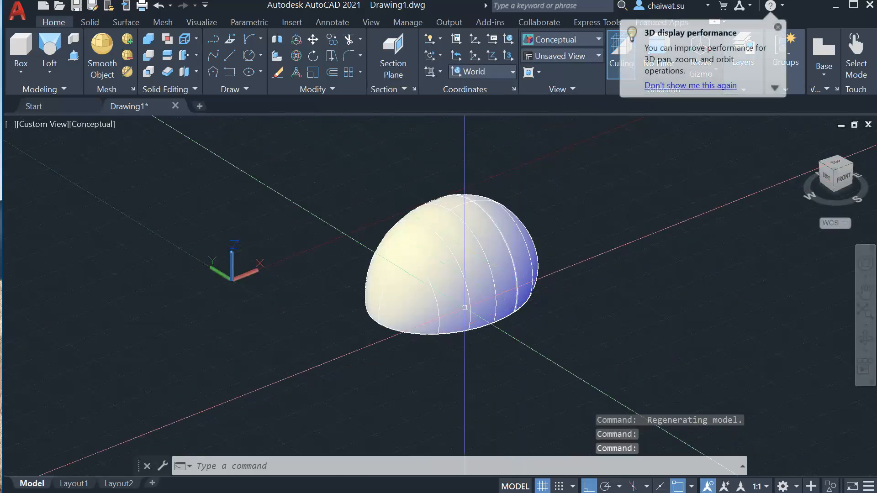
- Examine the shaded dome surface from the side and from underneath through its open base
mouse_move(465, 307)
shift+middle_down()
mouse_move(534, 218)
mouse_move(532, 192)
shift+middle_up()
middle_click(535, 280)
middle_click(535, 280)
middle_drag(536, 280, 546, 337)
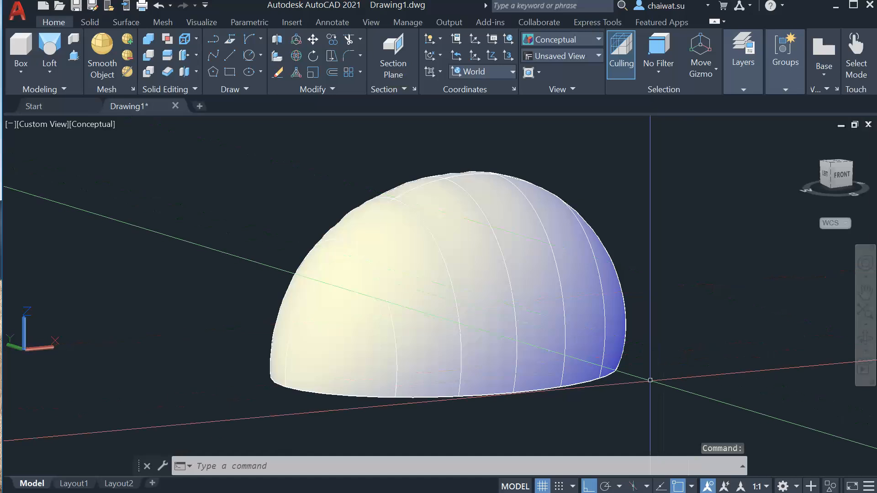
shift+middle_drag(650, 379, 653, 361)
scroll(635, 321, down, 5)
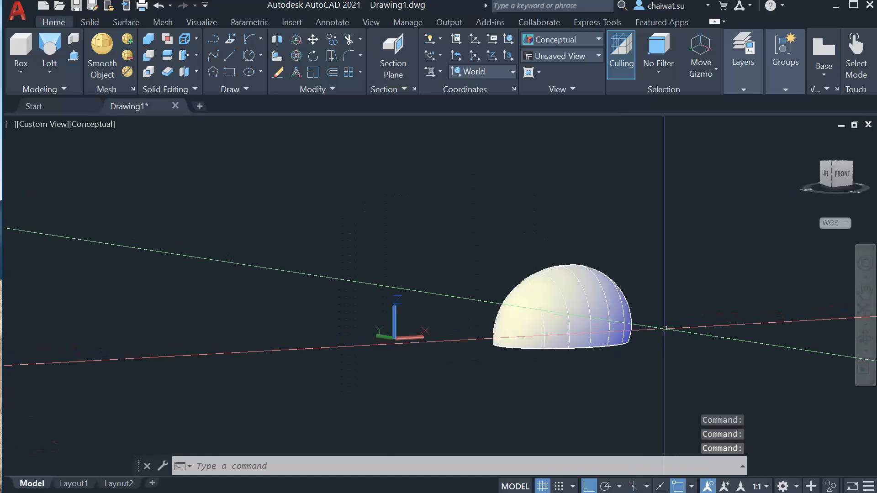
middle_drag(633, 321, 520, 310)
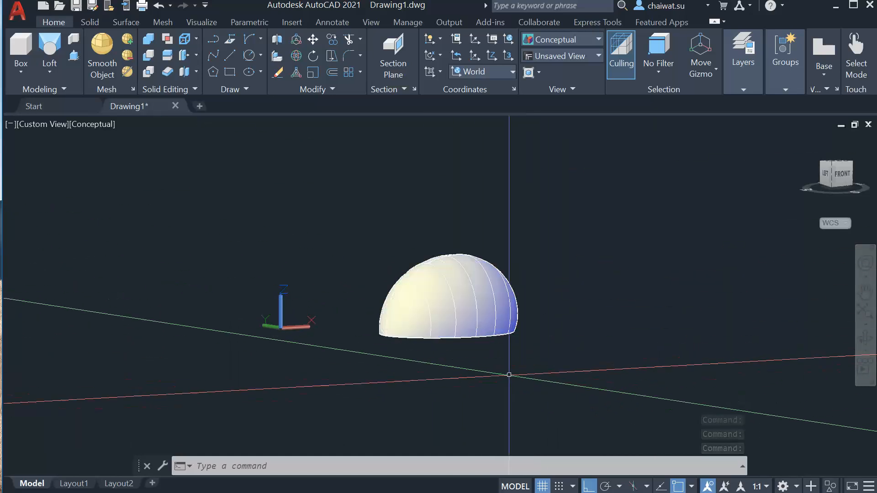
shift+middle_drag(505, 370, 493, 205)
scroll(445, 331, up, 4)
scroll(445, 331, down, 3)
scroll(465, 278, up, 5)
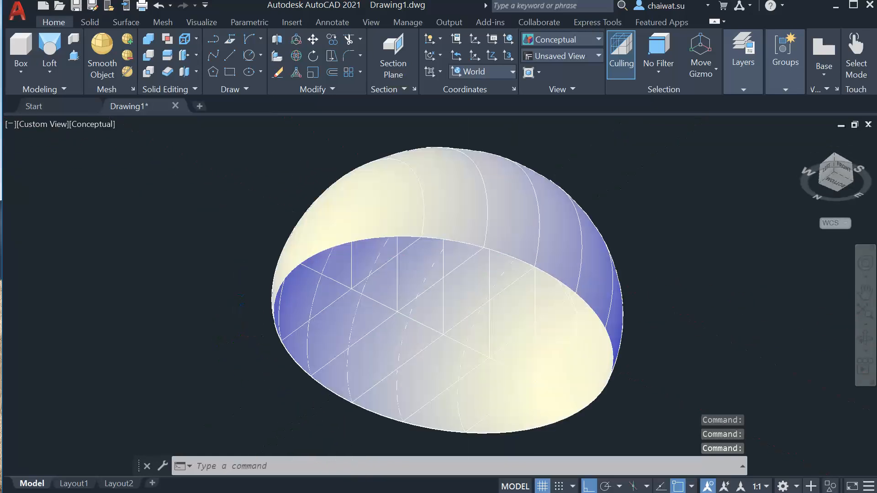
scroll(407, 237, down, 1)
scroll(407, 238, up, 3)
shift+middle_drag(401, 221, 299, 212)
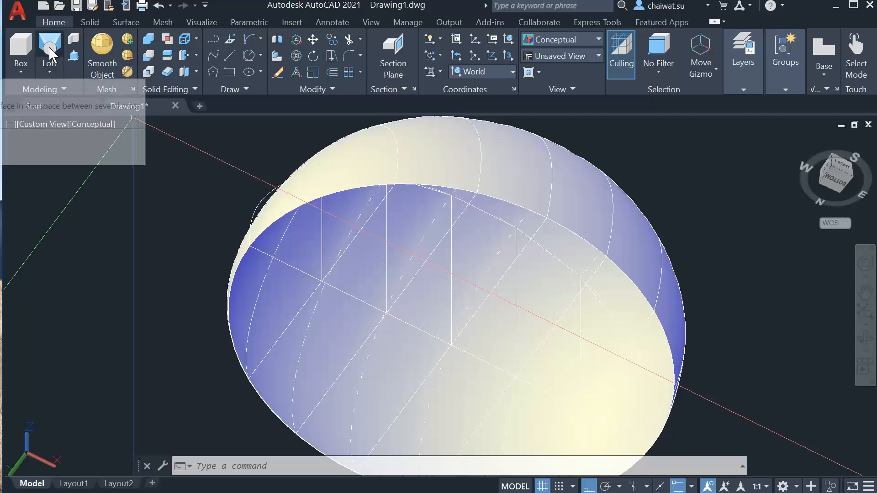
- Thicken the lofted dome surface into a solid shell with a thickness of 2
click(92, 22)
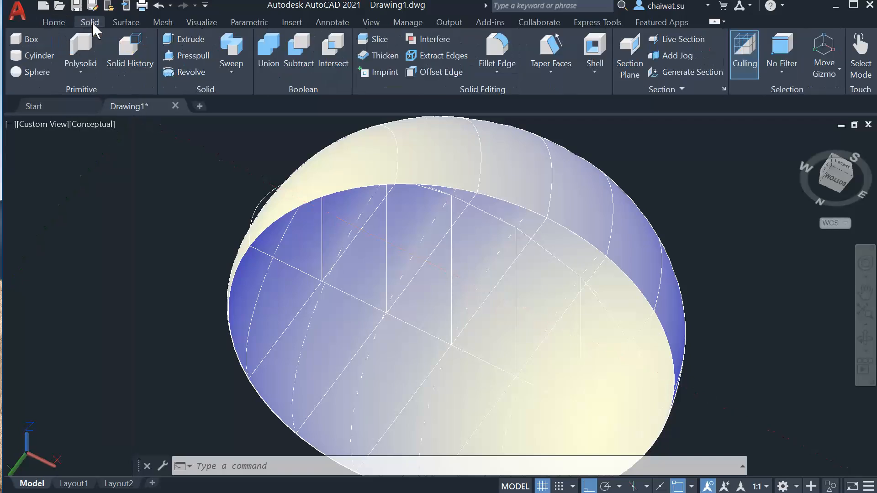
click(379, 56)
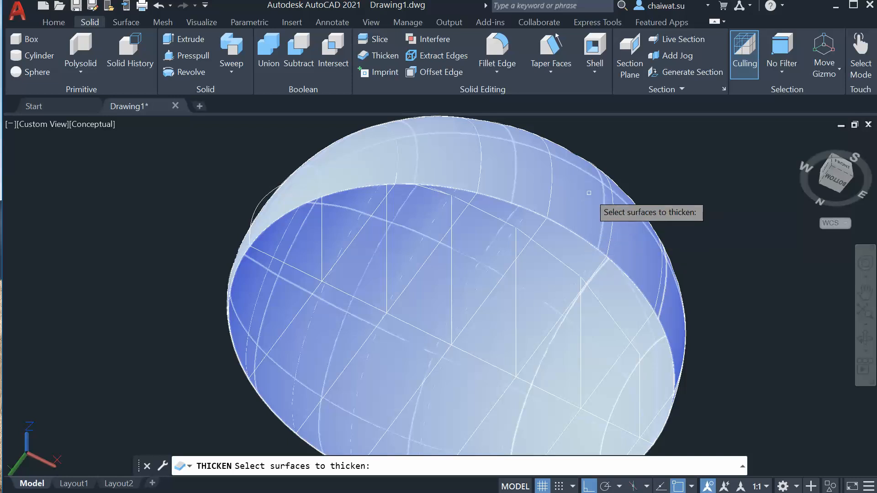
click(589, 193)
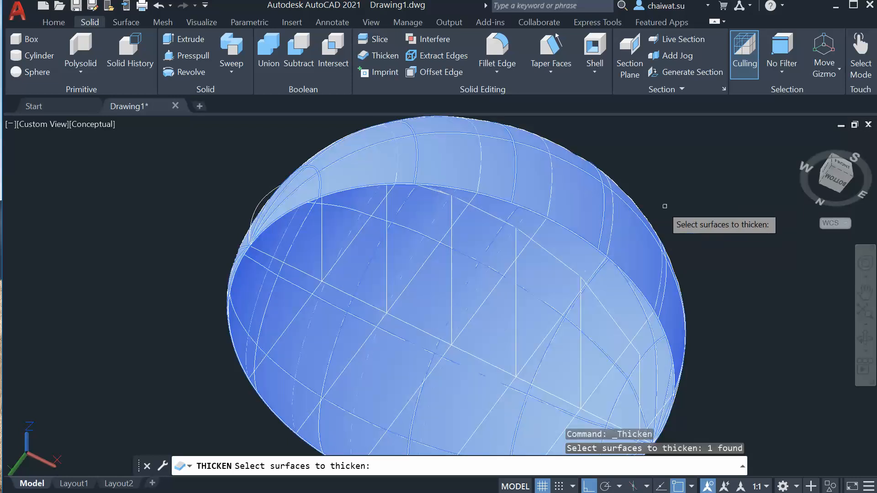
key(Return)
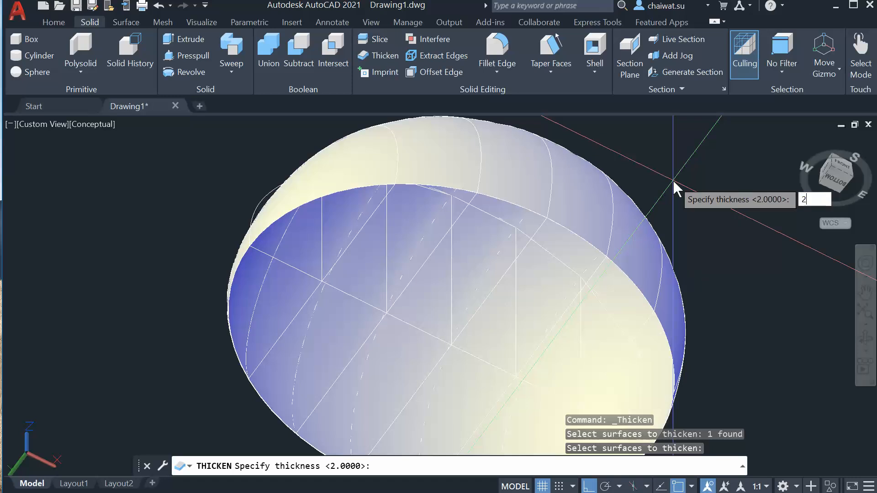
key(Return)
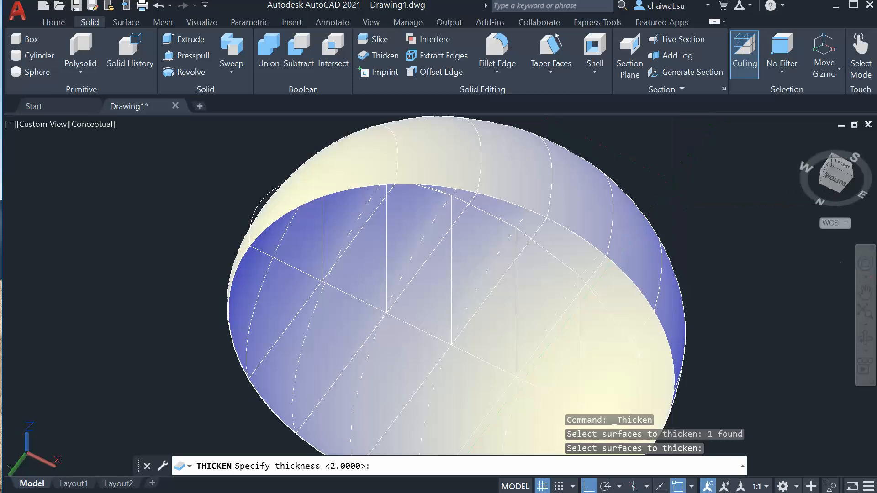
scroll(345, 192, up, 2)
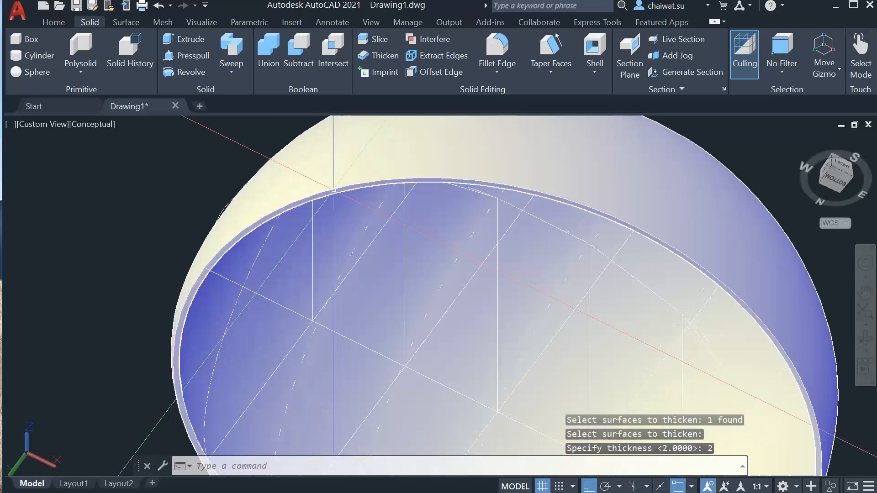
scroll(288, 232, up, 2)
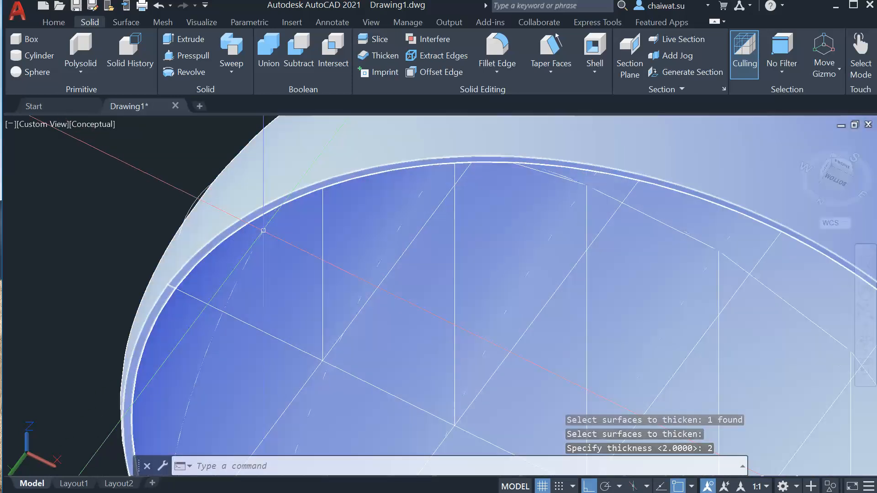
scroll(290, 233, down, 5)
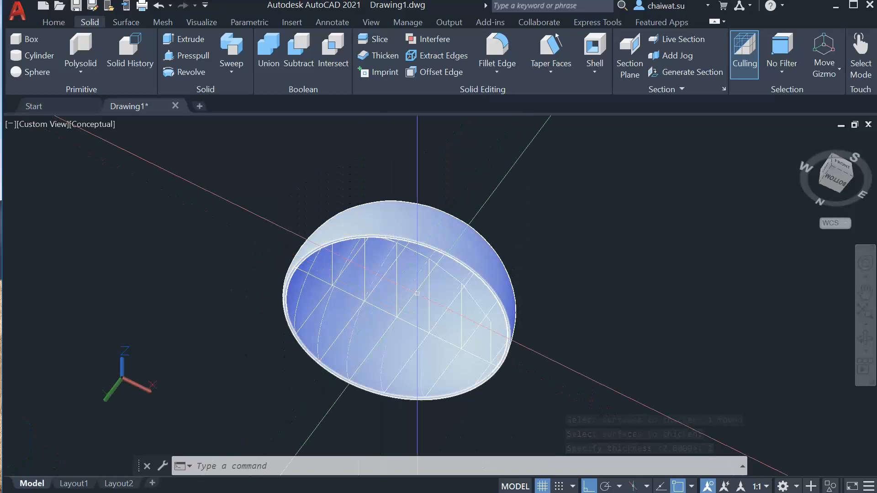
shift+middle_drag(325, 365, 316, 407)
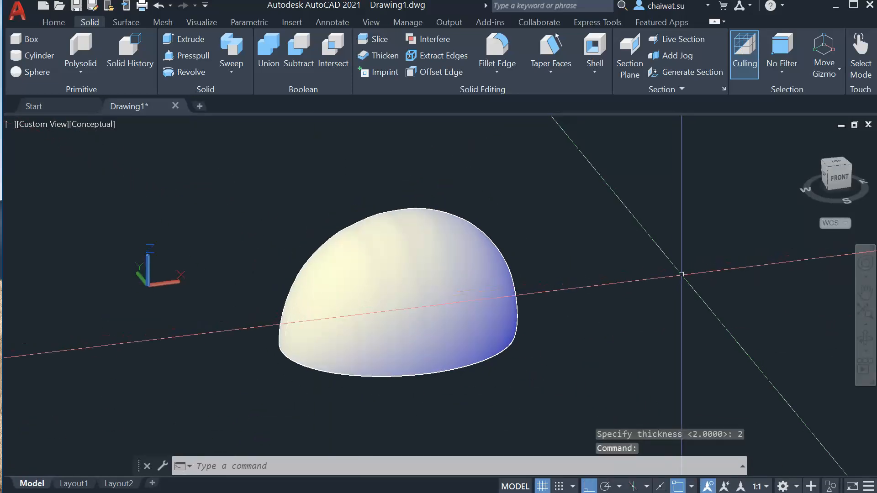
middle_drag(539, 272, 586, 272)
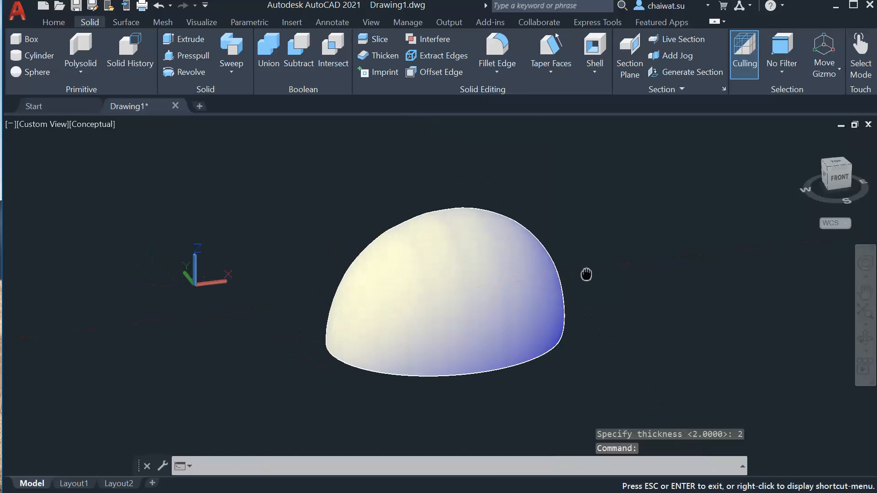